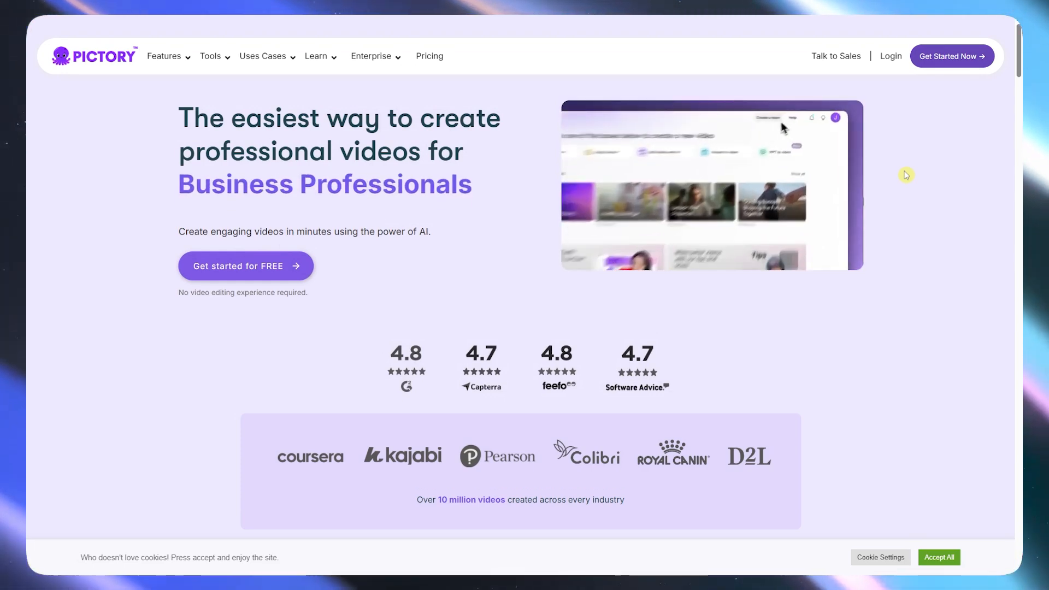
- Start the free trial sign-up and continue with a Google account to reach the workspace home page
{"action": "left_click", "coordinate": [941, 57]}
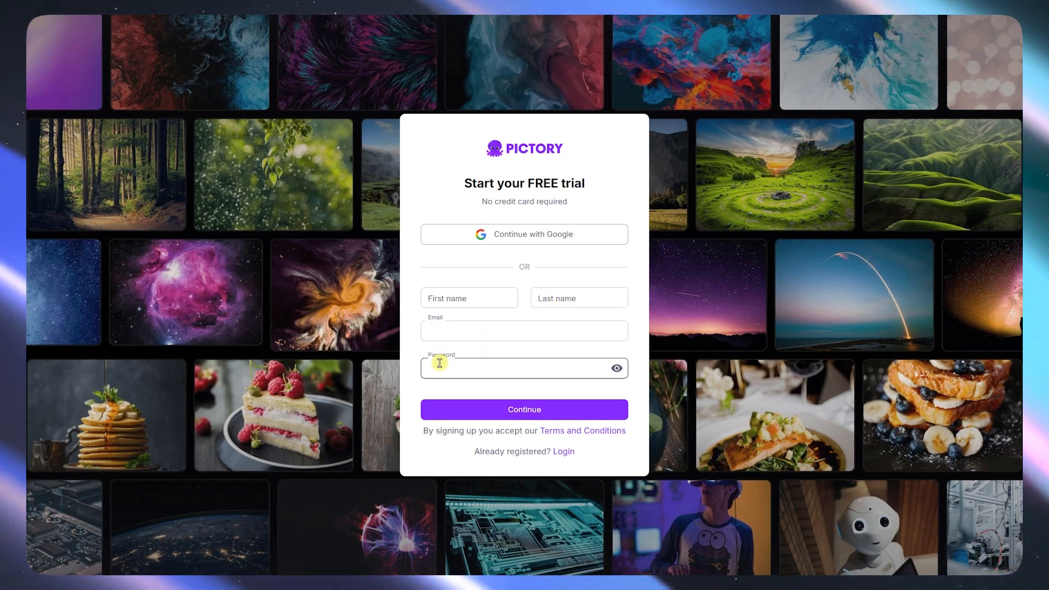
{"action": "left_click", "coordinate": [543, 243]}
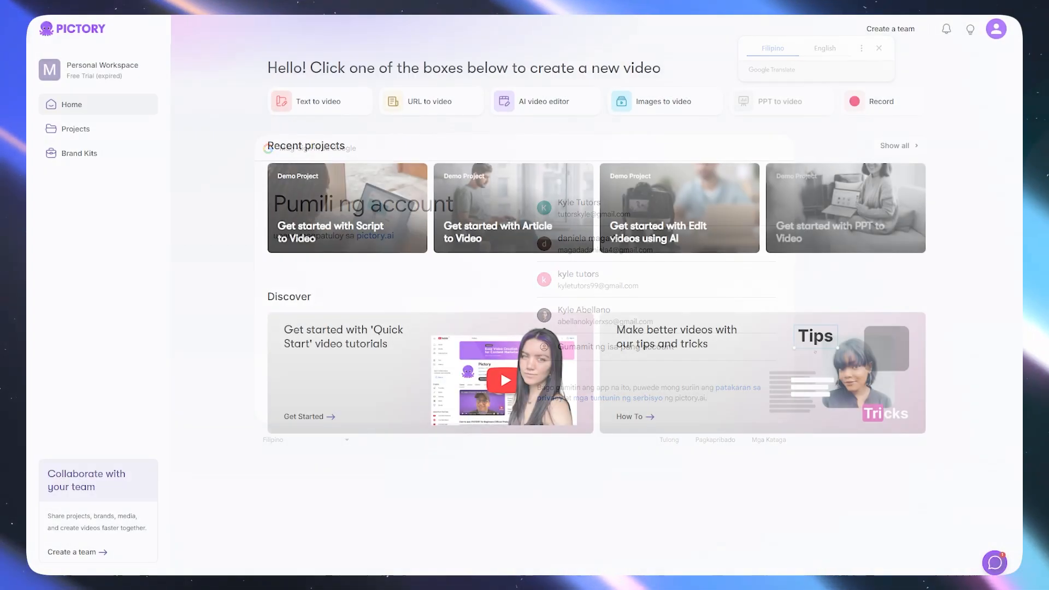
{"action": "mouse_move", "coordinate": [475, 100]}
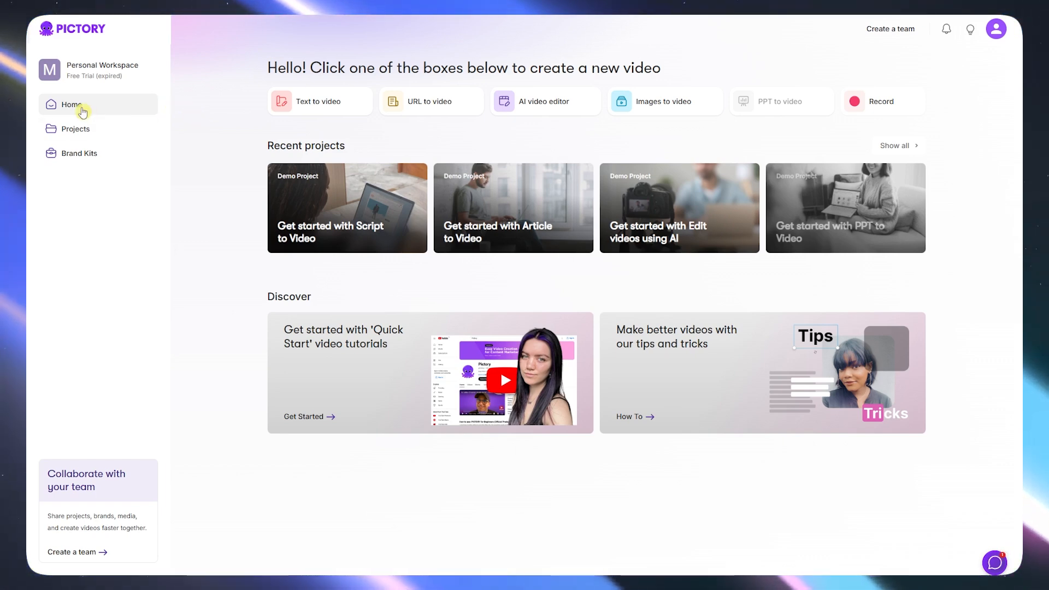
- View the projects page and the brand kits page, and return to the home page
{"action": "left_click", "coordinate": [75, 133]}
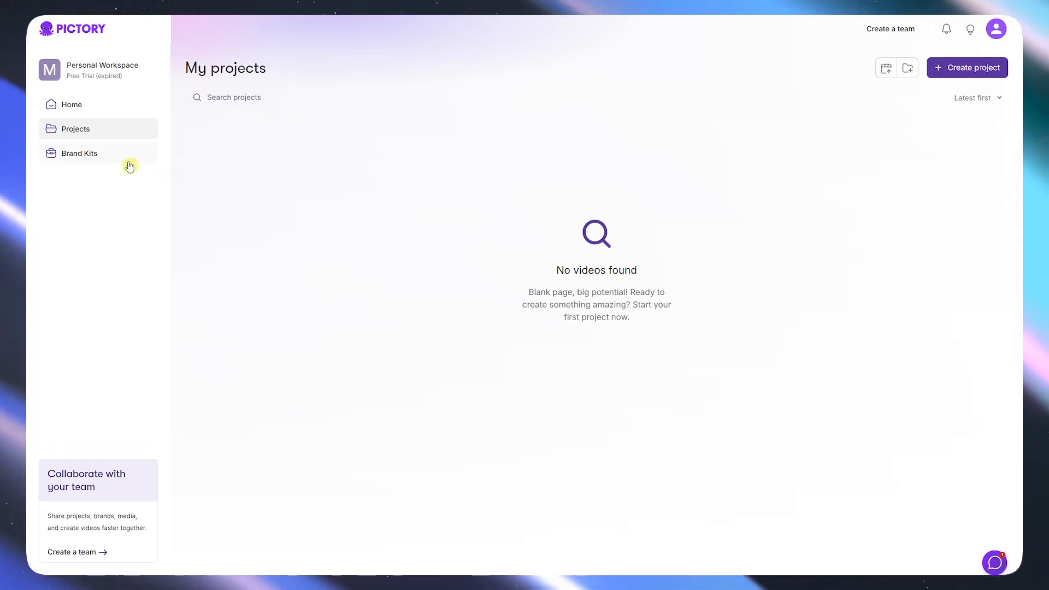
{"action": "left_click", "coordinate": [79, 155]}
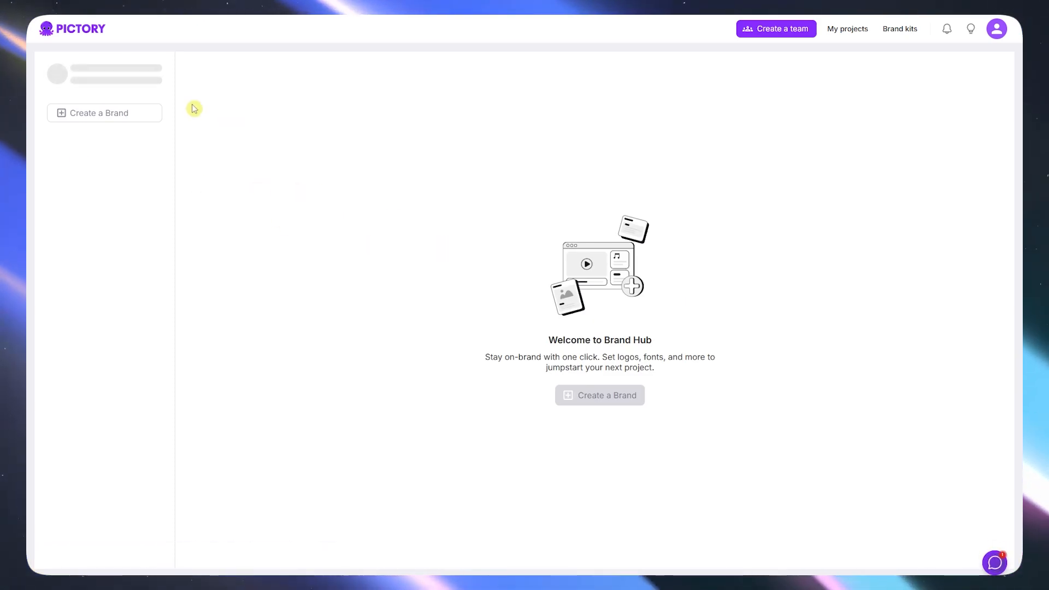
{"action": "key", "text": "alt+Left"}
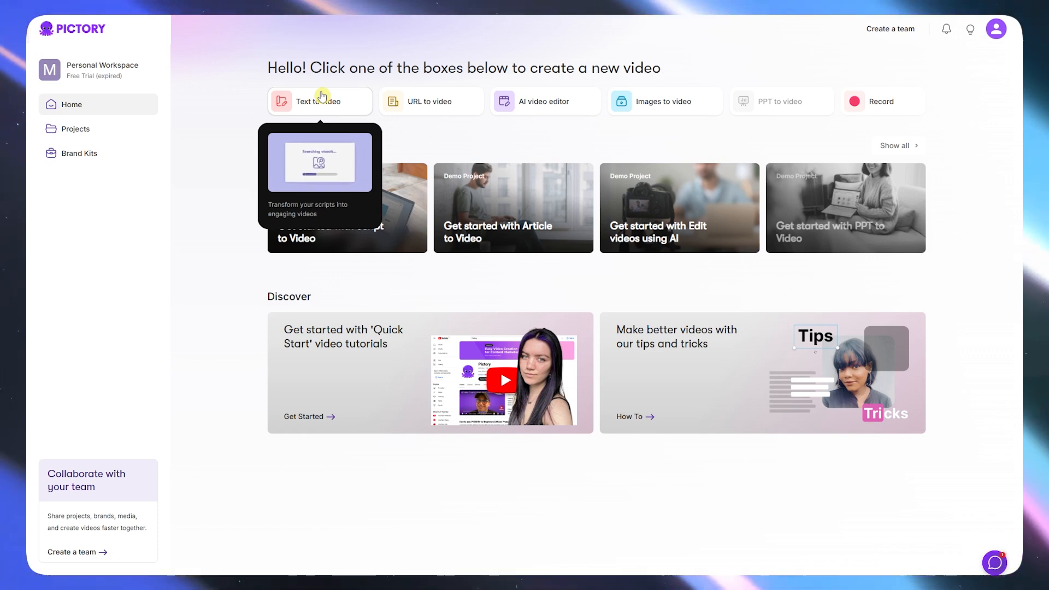
- Look at the video name and script fields of the Text to video editor, and go back to the home page
{"action": "left_click", "coordinate": [322, 96]}
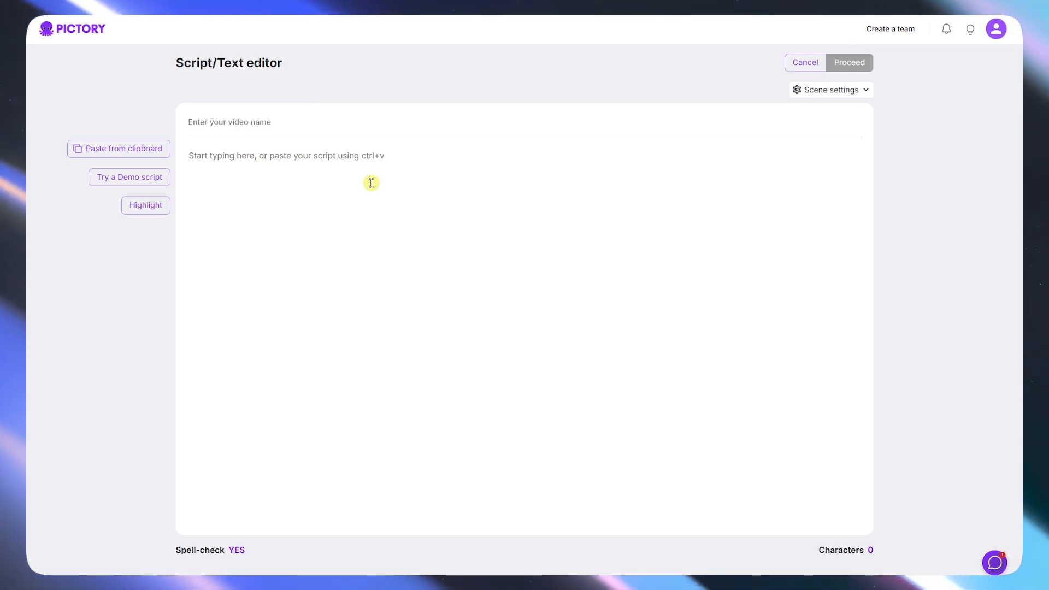
{"action": "left_click", "coordinate": [264, 117]}
{"action": "left_click", "coordinate": [227, 153]}
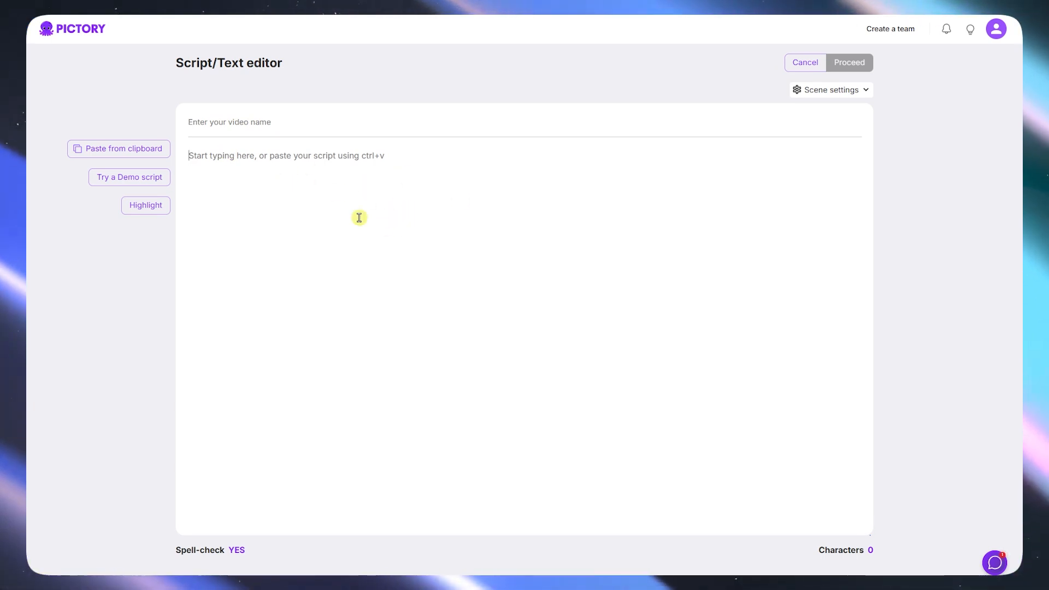
{"action": "key", "text": "alt+Left"}
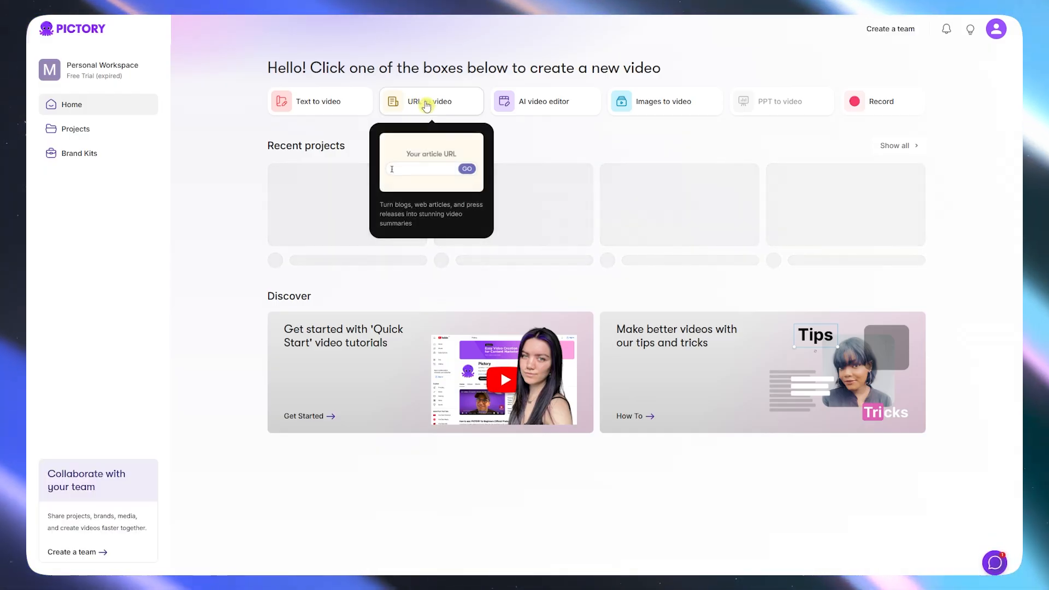
- View the URL to video dialog and its URL field, and close it without entering anything
{"action": "left_click", "coordinate": [426, 104]}
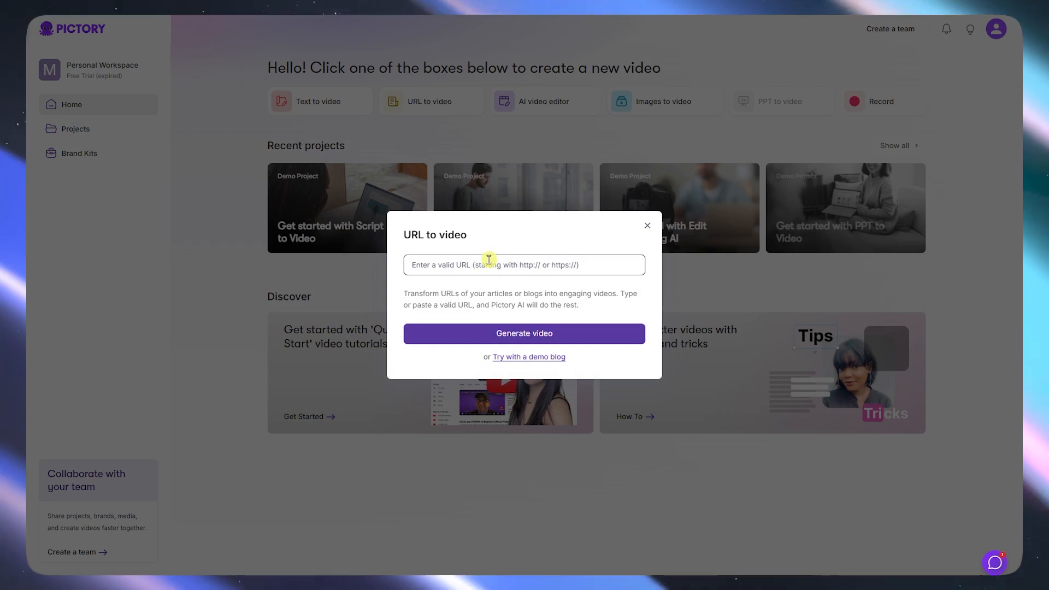
{"action": "left_click", "coordinate": [461, 266]}
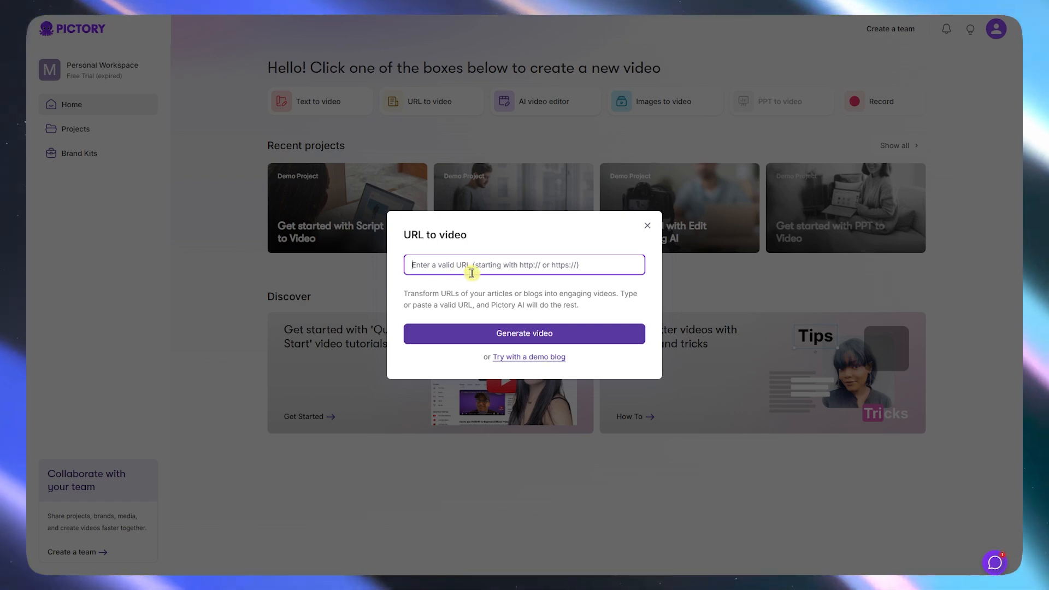
{"action": "left_click", "coordinate": [646, 225]}
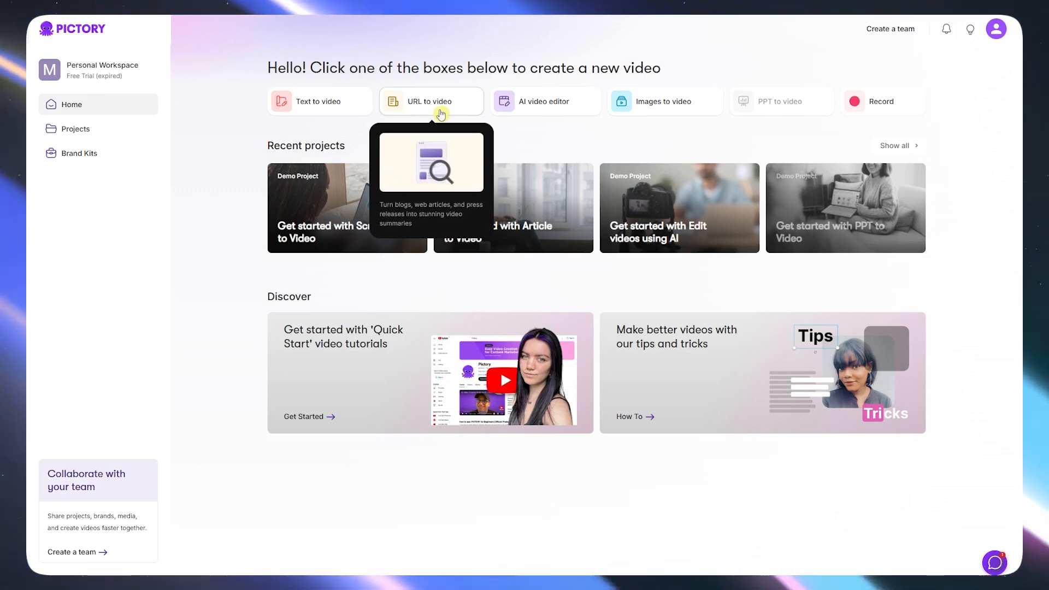
{"action": "mouse_move", "coordinate": [451, 16]}
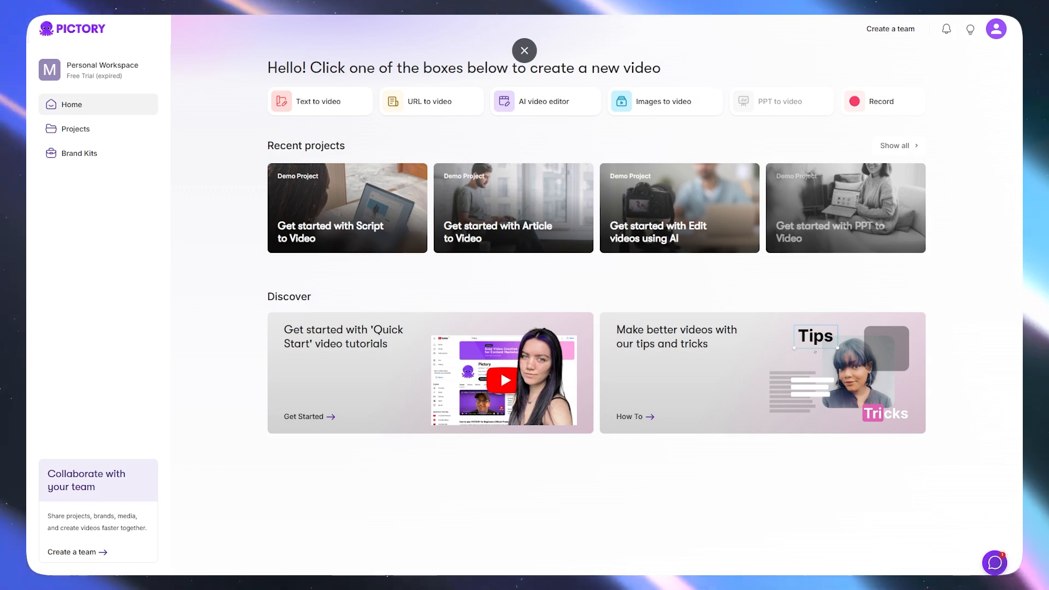
- Examine the AI video editor, Images to video, PPT to video and Record creation options on the home page
{"action": "mouse_move", "coordinate": [557, 110]}
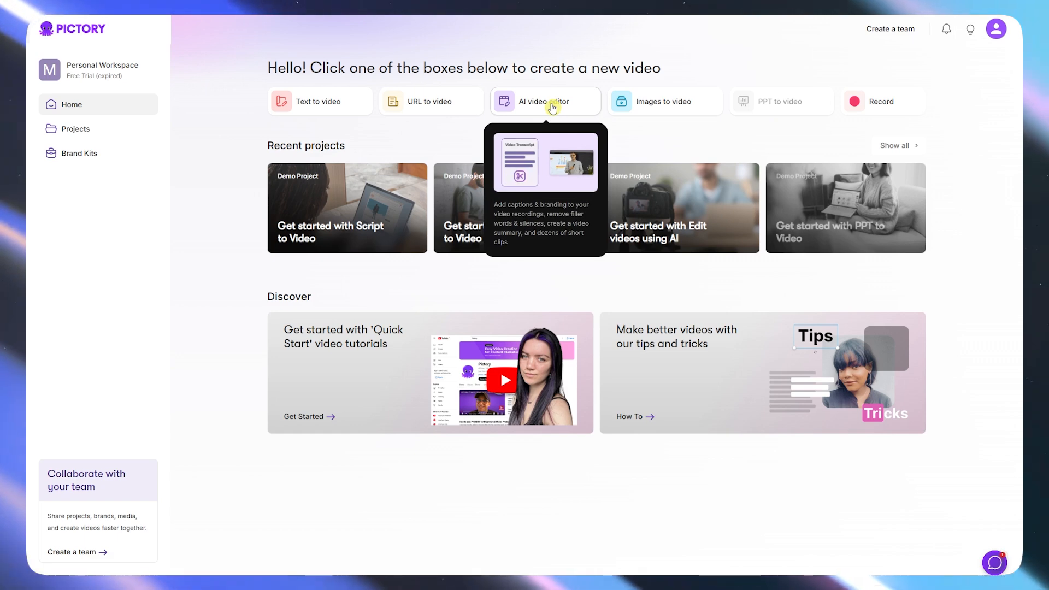
{"action": "left_click", "coordinate": [553, 108]}
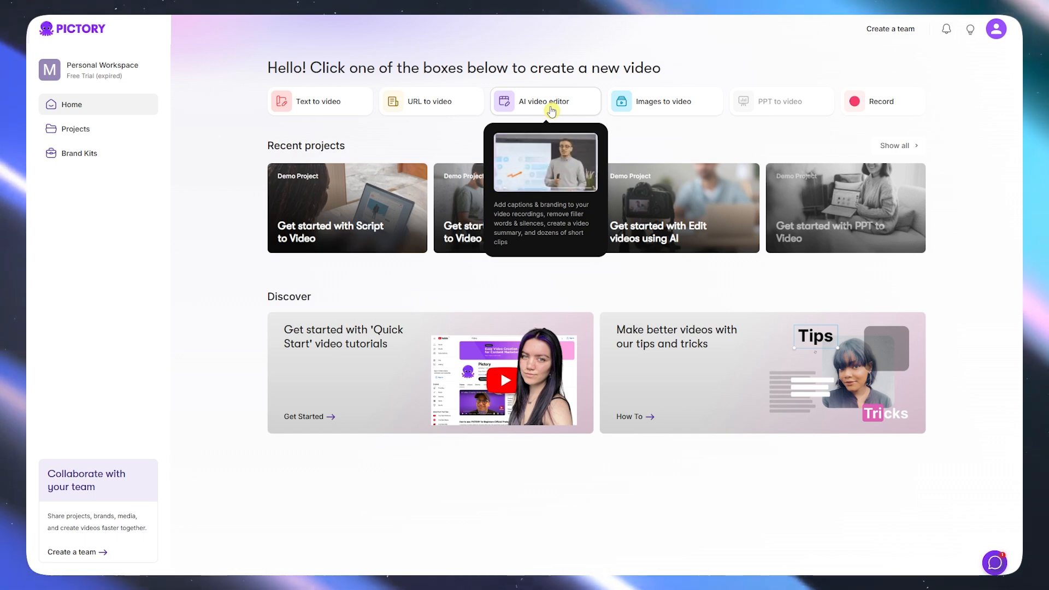
{"action": "mouse_move", "coordinate": [673, 101]}
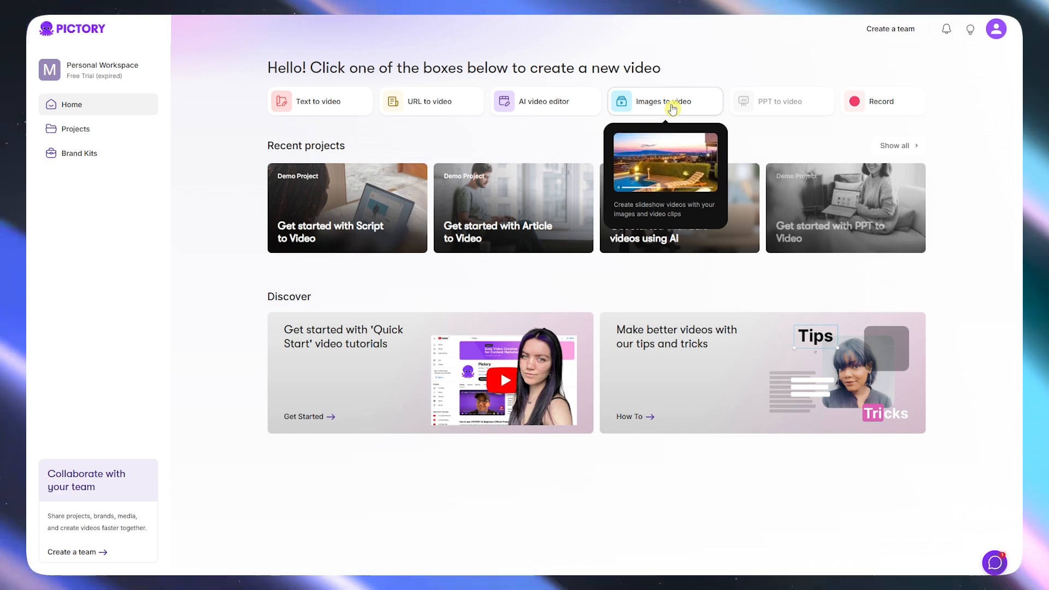
{"action": "left_click", "coordinate": [673, 108]}
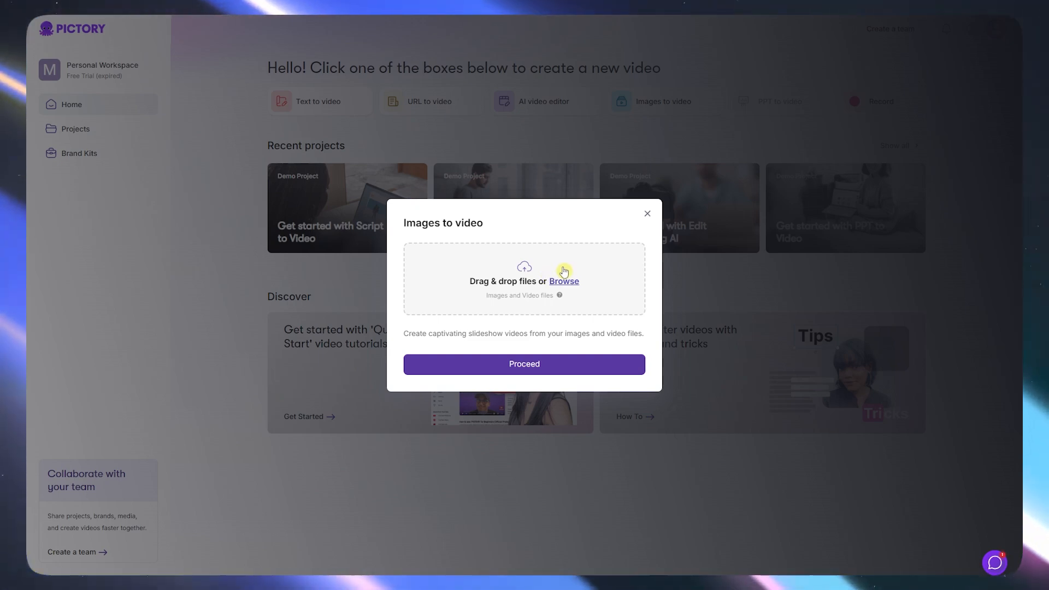
{"action": "left_click", "coordinate": [646, 213]}
{"action": "mouse_move", "coordinate": [794, 107]}
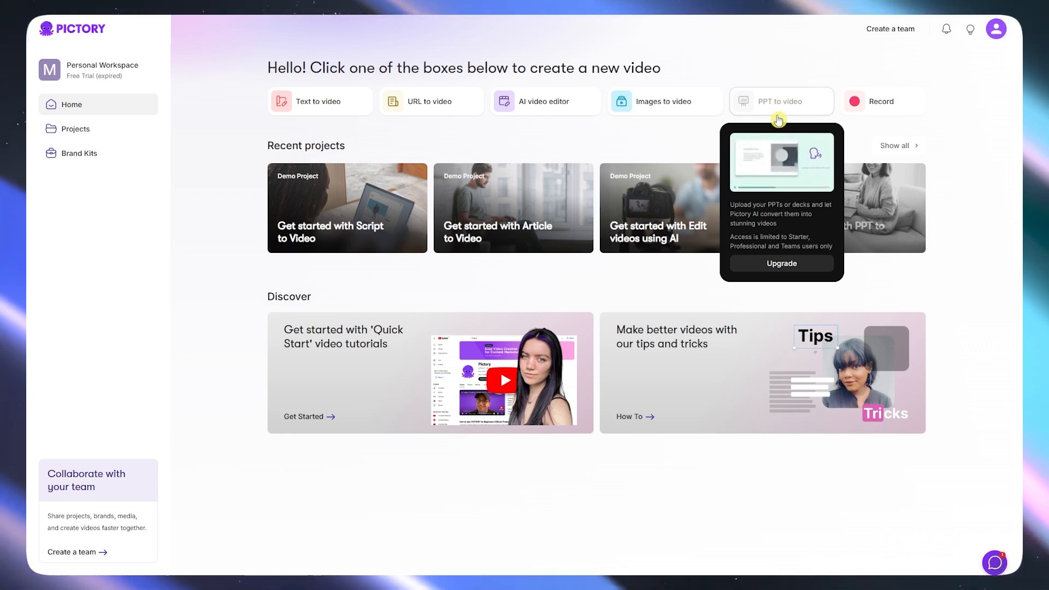
{"action": "mouse_move", "coordinate": [865, 101]}
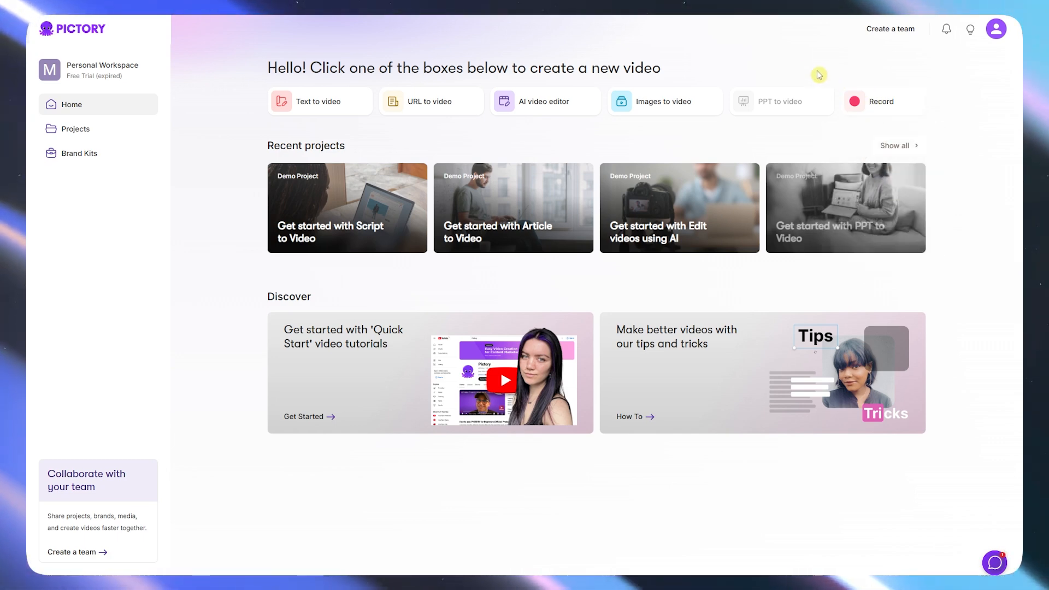
- Start a Text to video project named "My Trip to Bangkok" and enter the ten-line script beginning "The city wakes before the sun."
{"action": "mouse_move", "coordinate": [309, 102]}
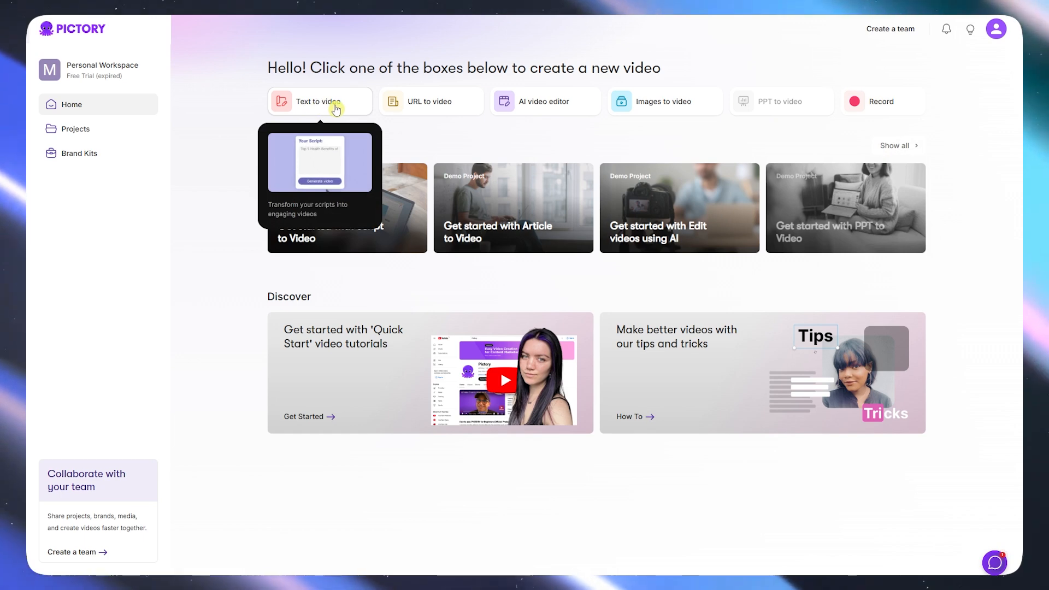
{"action": "left_click", "coordinate": [337, 110]}
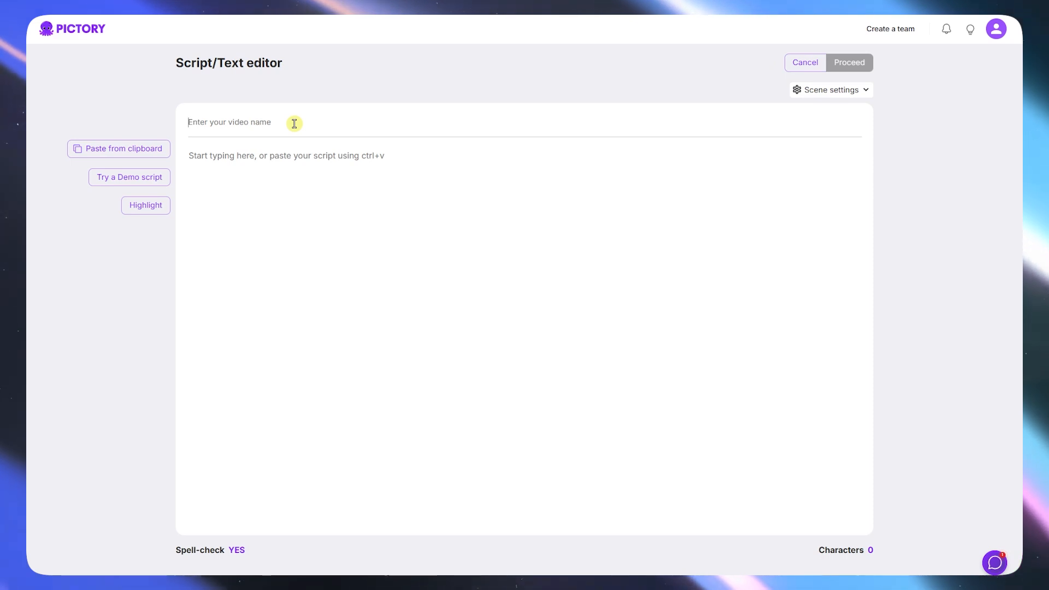
{"action": "type", "text": "My Trip to Bangkok"}
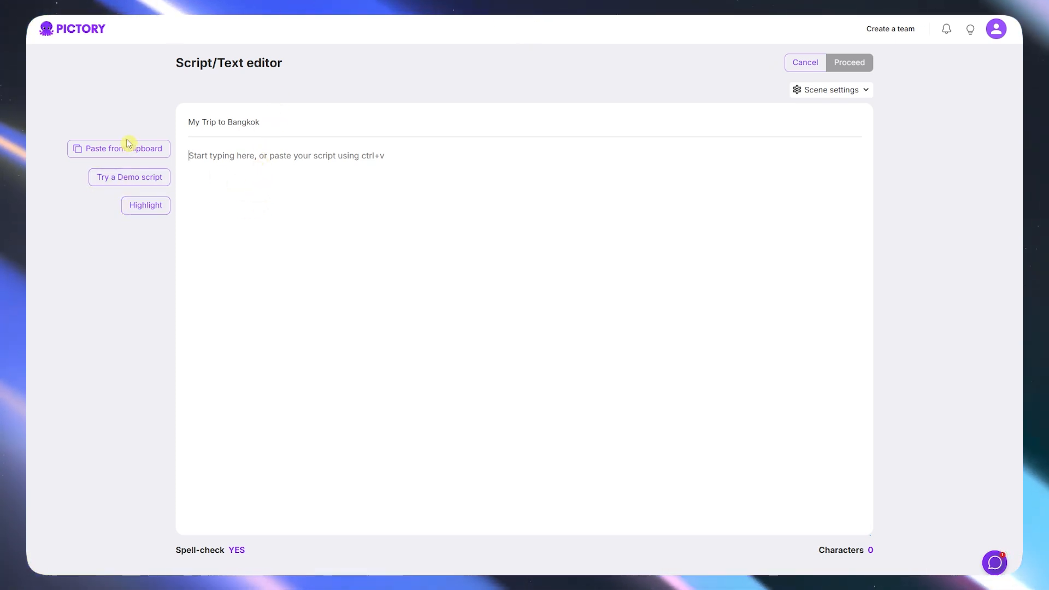
{"action": "type", "text": "The city wakes before the sun. In a quiet alley of Bangkok, Lek pushes his cart into place — the same spot he’s stood for 17 years. Steam rises from the pot before the first customer arrives. He smiles, hands over a bowl of hot noodles, and pockets 40 baht — the first sale of the day. Behind that one bowl is a story of grit, early mornings, and love for tradition. By noon, Lek has fed a dozen office workers, two school kids, and a curious tourist. He knows their orders by heart. His food doesn’t just fill stomachs — it warms lives. As the sun sets, he counts his earnings and folds the stall away. Another day ends, but tomorrow, Lek will be here again — part of Bangkok’s heartbeat"}
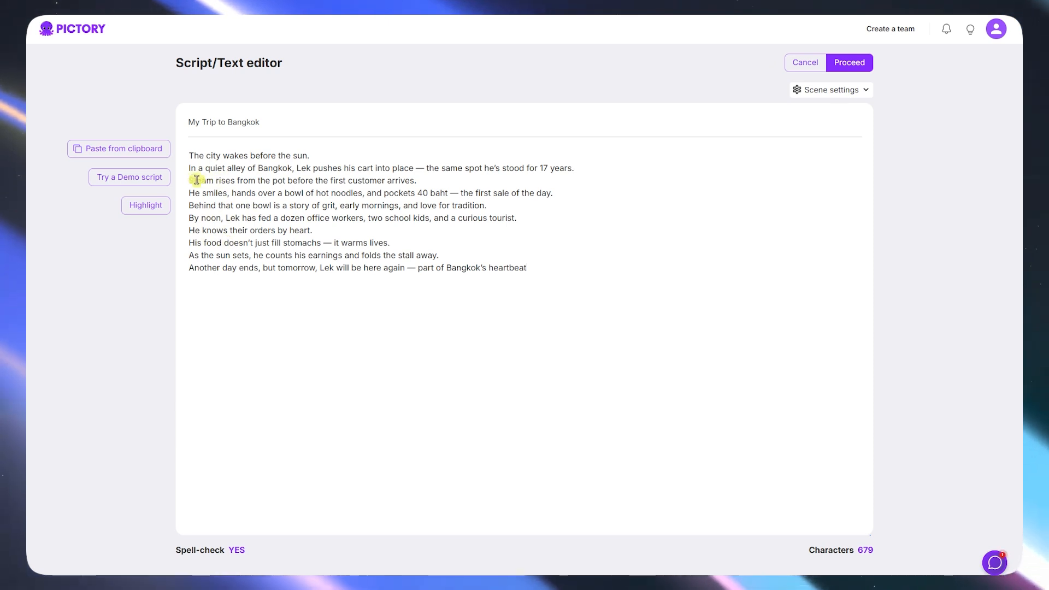
{"action": "left_click_drag", "start_coordinate": [189, 180], "coordinate": [235, 177]}
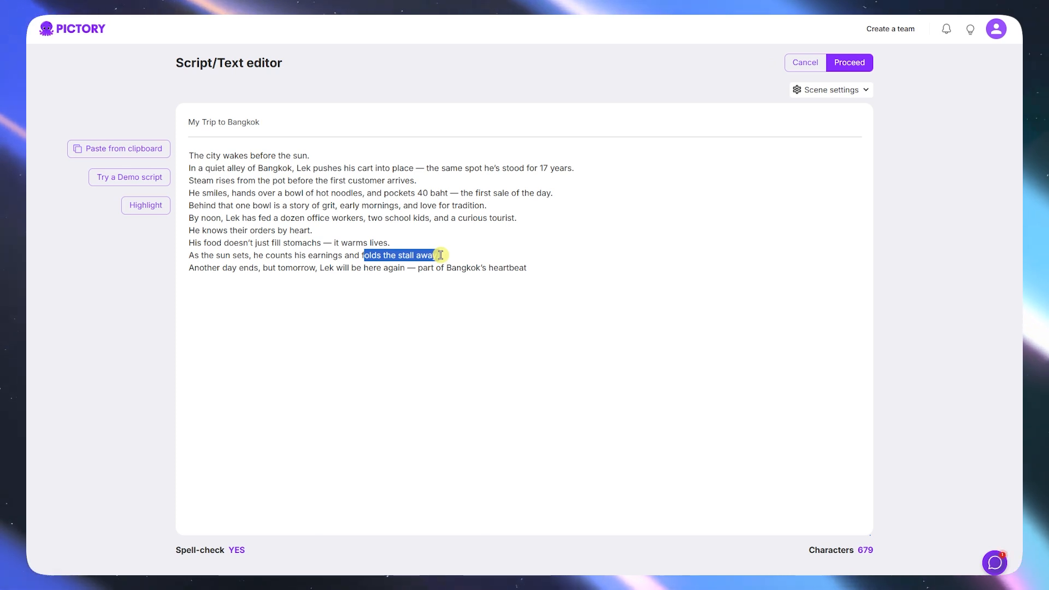
{"action": "left_click_drag", "start_coordinate": [440, 255], "coordinate": [448, 252]}
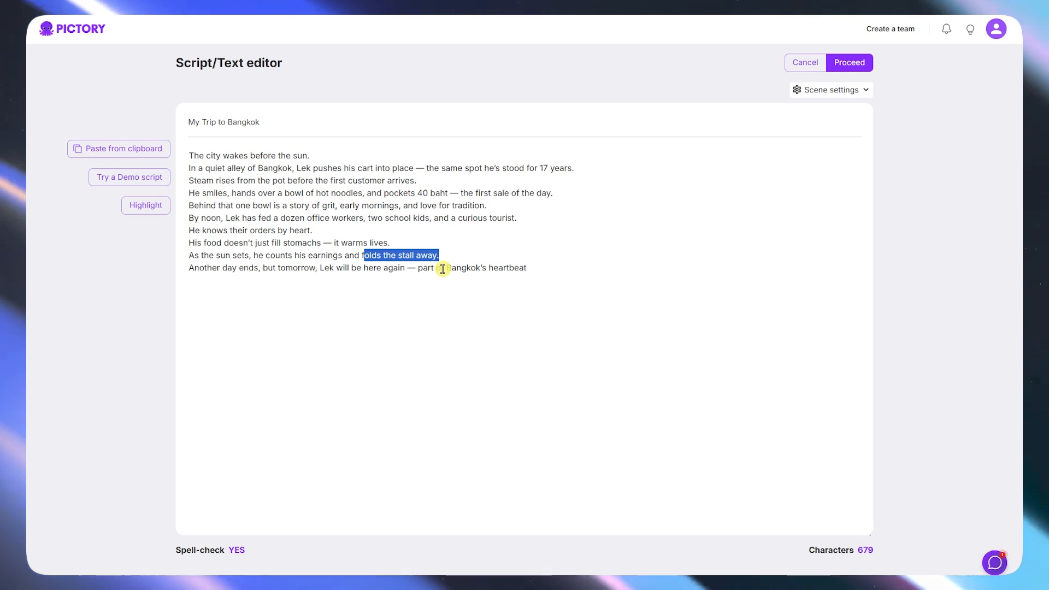
{"action": "left_click", "coordinate": [442, 269]}
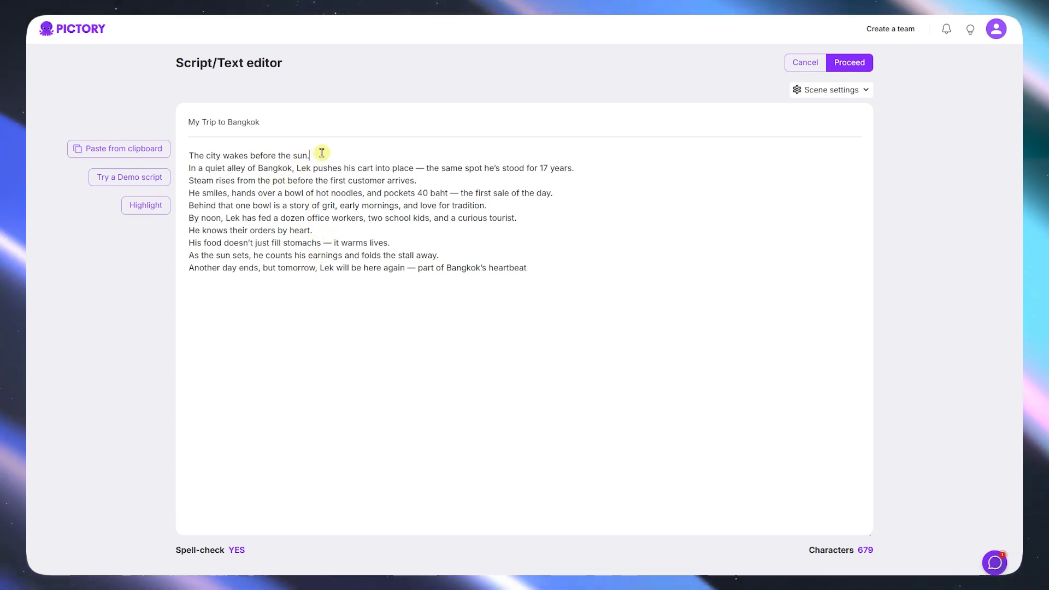
- Join the script's second sentence to the first line and split it back onto its own line
{"action": "left_click", "coordinate": [189, 168]}
{"action": "key", "text": "BackSpace"}
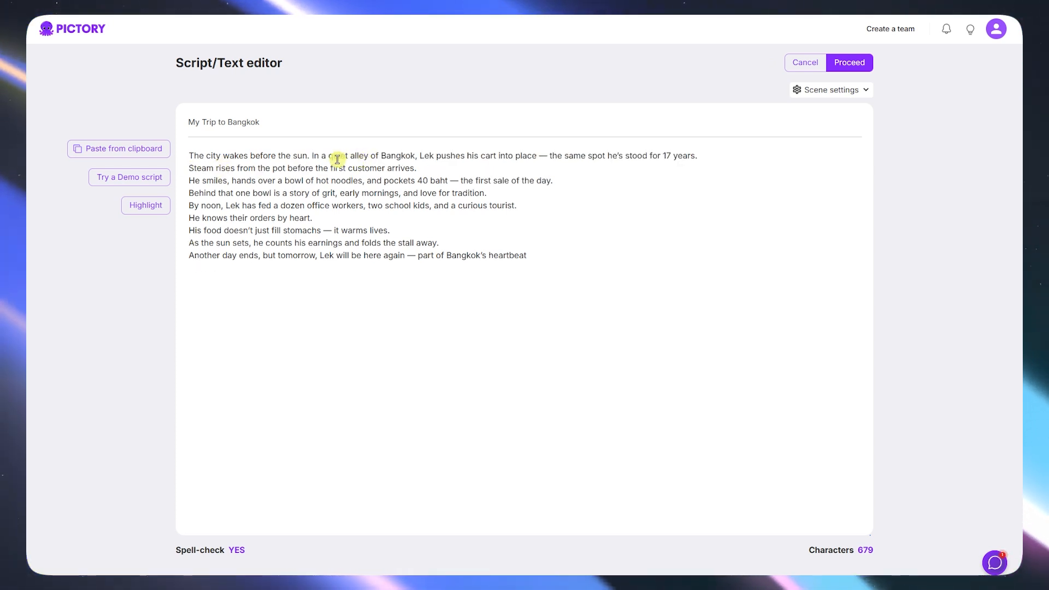
{"action": "key", "text": "Return"}
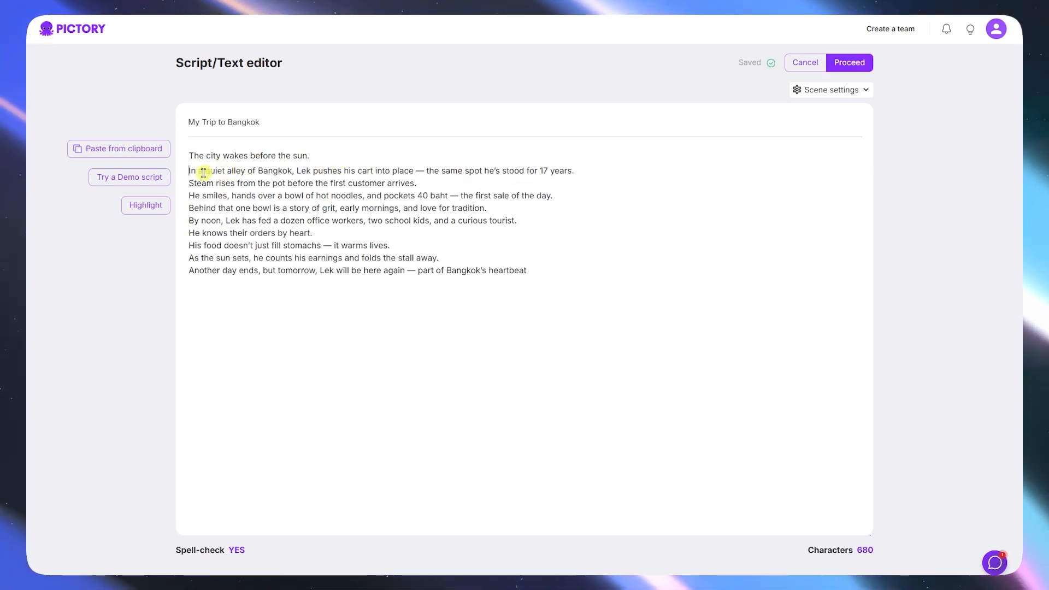
{"action": "key", "text": "BackSpace"}
{"action": "key", "text": "Return"}
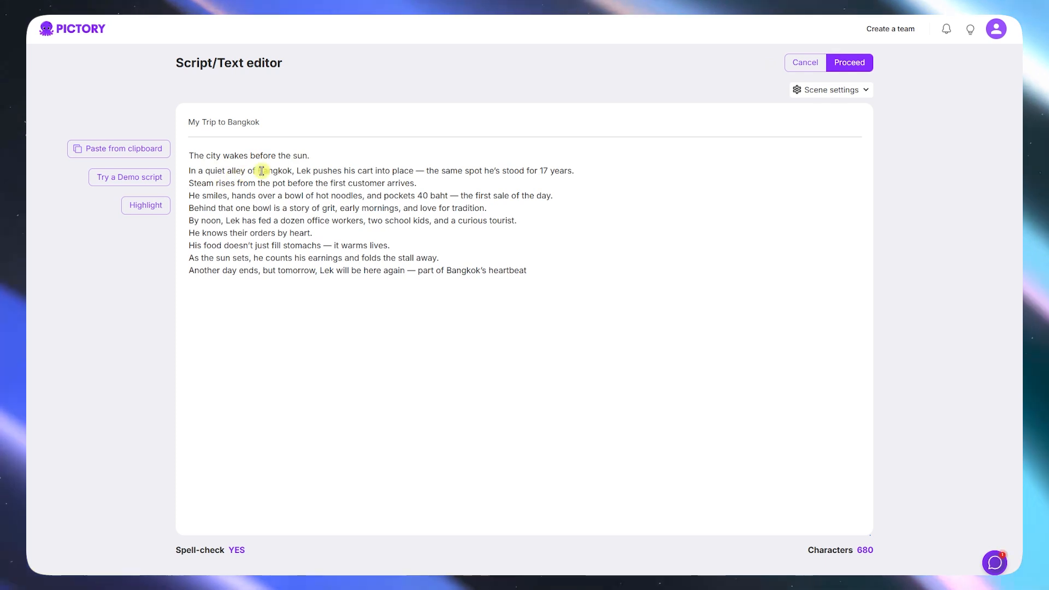
{"action": "key", "text": "BackSpace"}
{"action": "key", "text": "Return"}
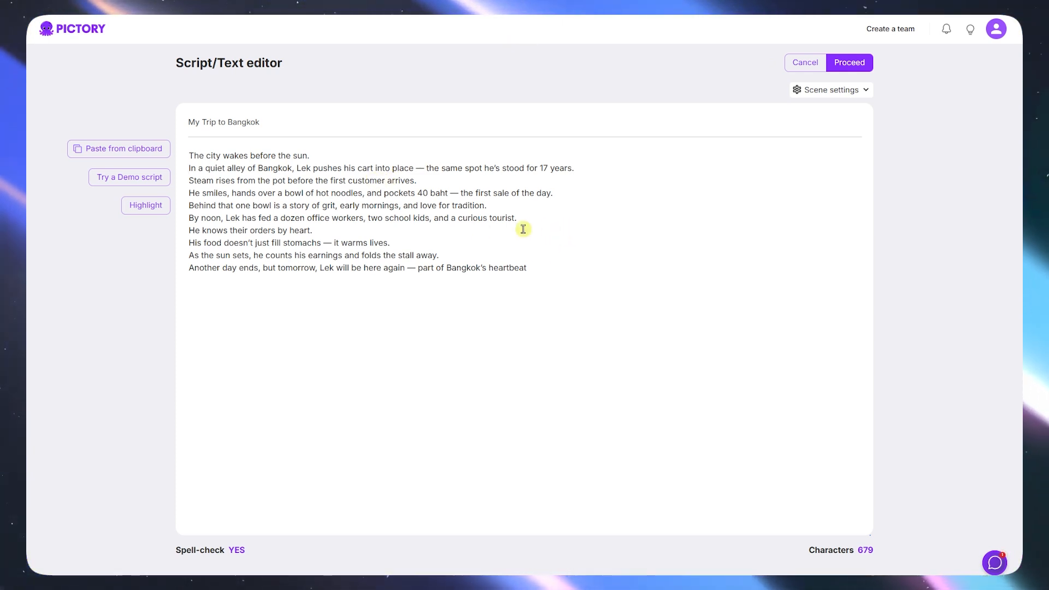
{"action": "left_click", "coordinate": [534, 218]}
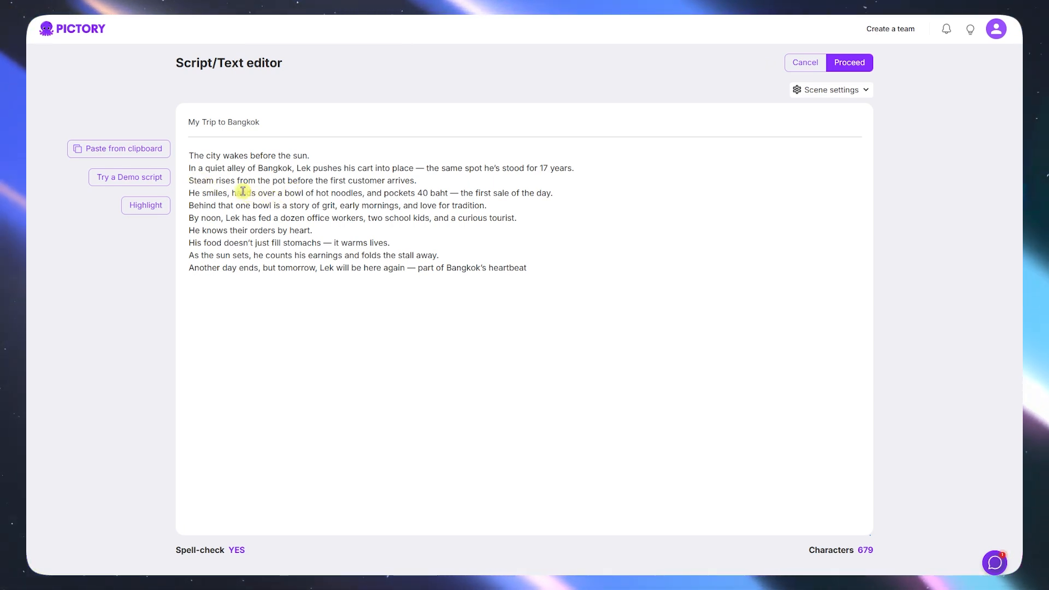
{"action": "left_click_drag", "start_coordinate": [207, 156], "coordinate": [245, 156]}
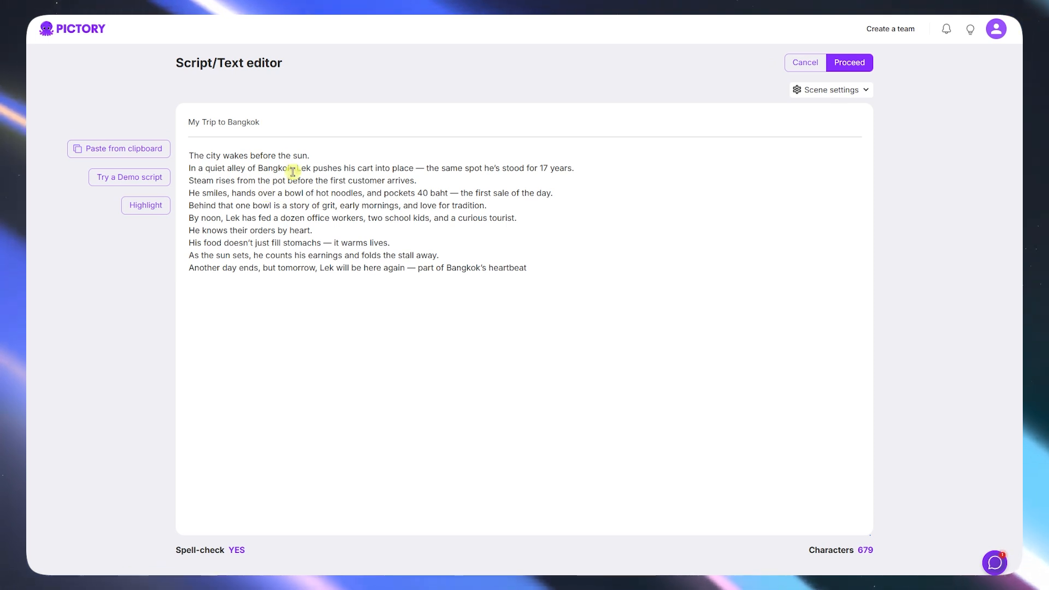
{"action": "left_click", "coordinate": [249, 192]}
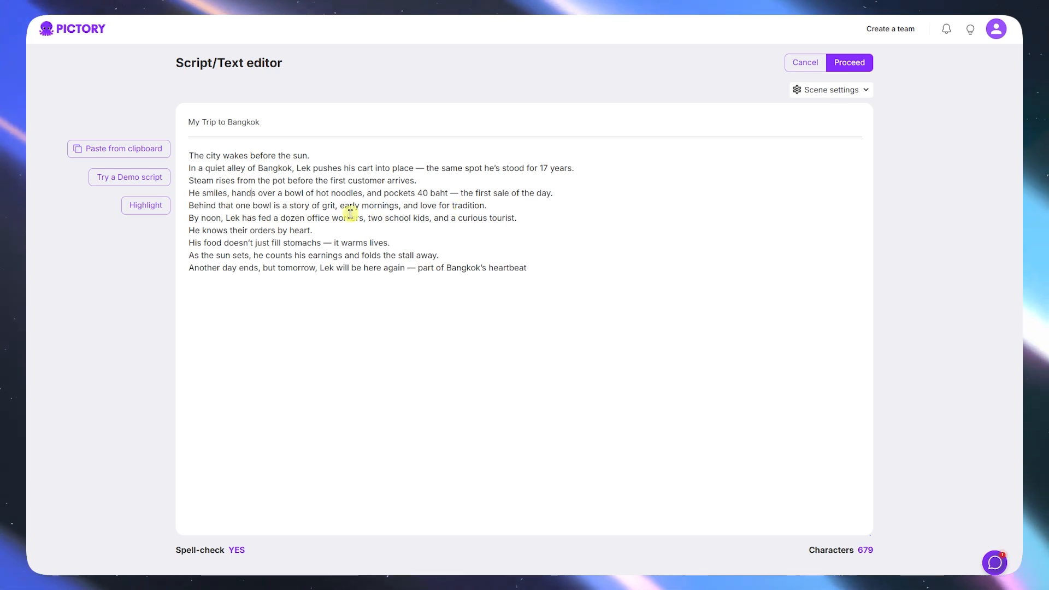
{"action": "left_click_drag", "start_coordinate": [189, 193], "coordinate": [314, 240]}
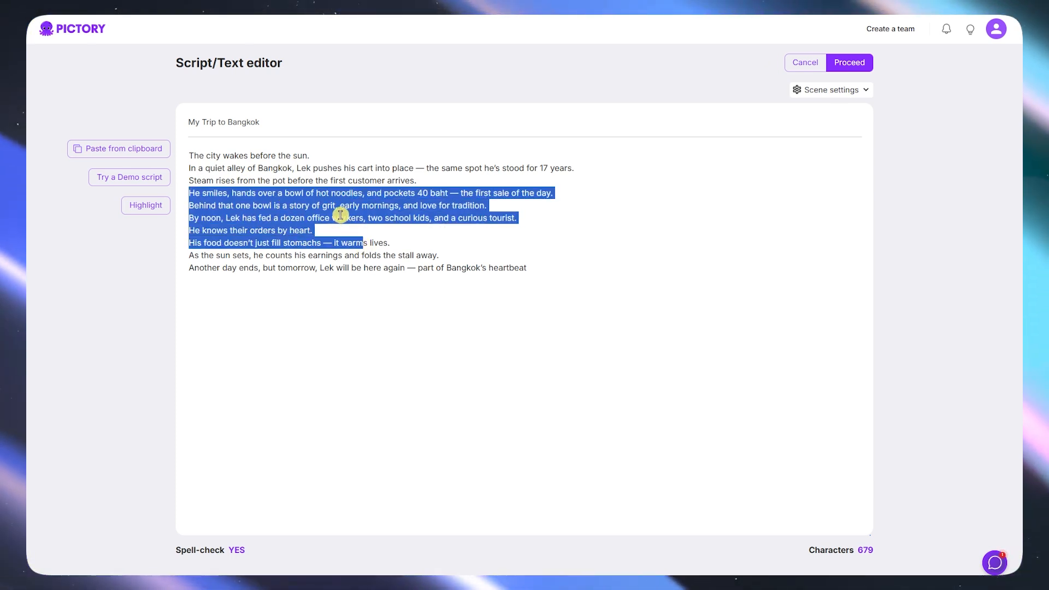
{"action": "left_click", "coordinate": [370, 244]}
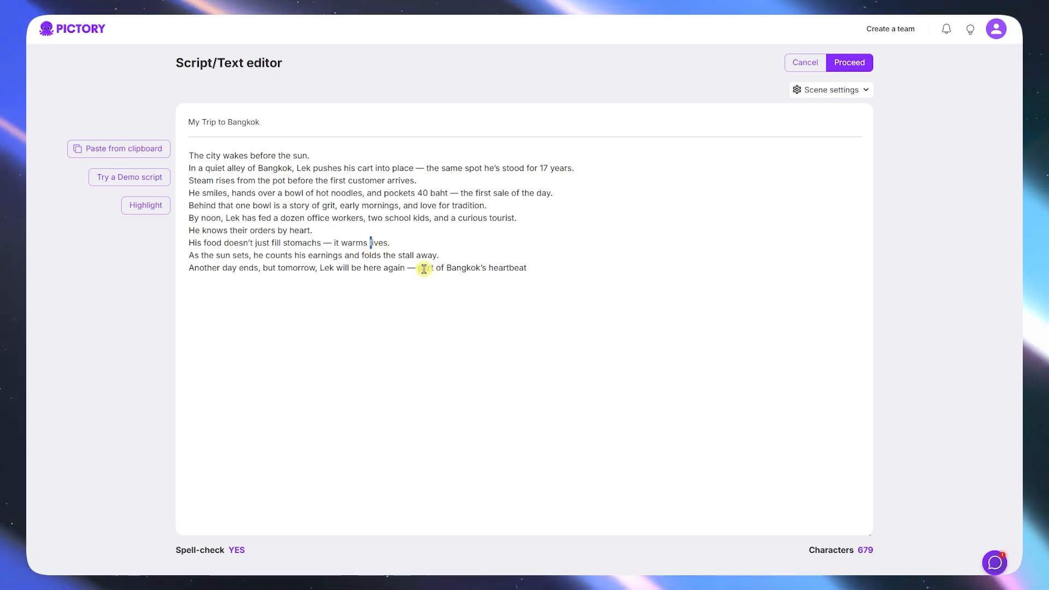
{"action": "left_click_drag", "start_coordinate": [417, 267], "coordinate": [552, 265]}
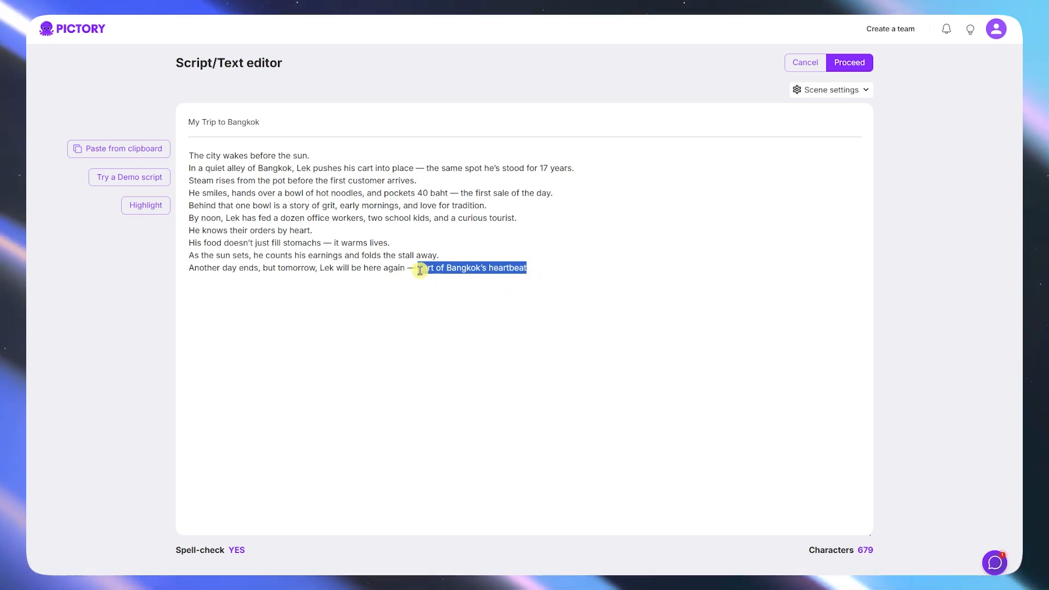
{"action": "left_click", "coordinate": [535, 259]}
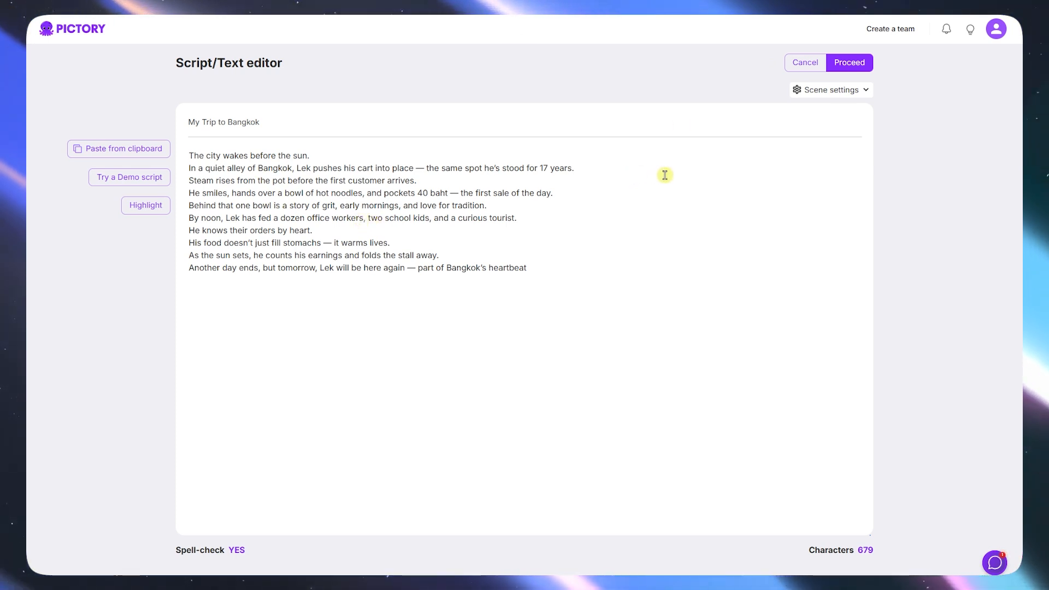
- View the scene settings for automatic keyword highlighting, automatic visuals selection and scene creation
{"action": "left_click", "coordinate": [816, 92]}
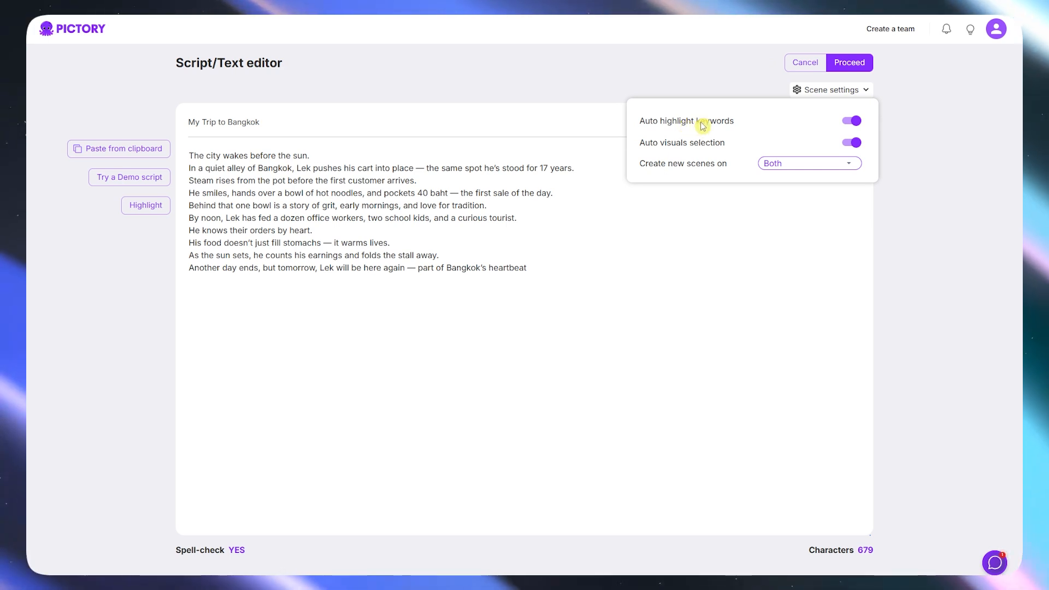
{"action": "left_click", "coordinate": [444, 271]}
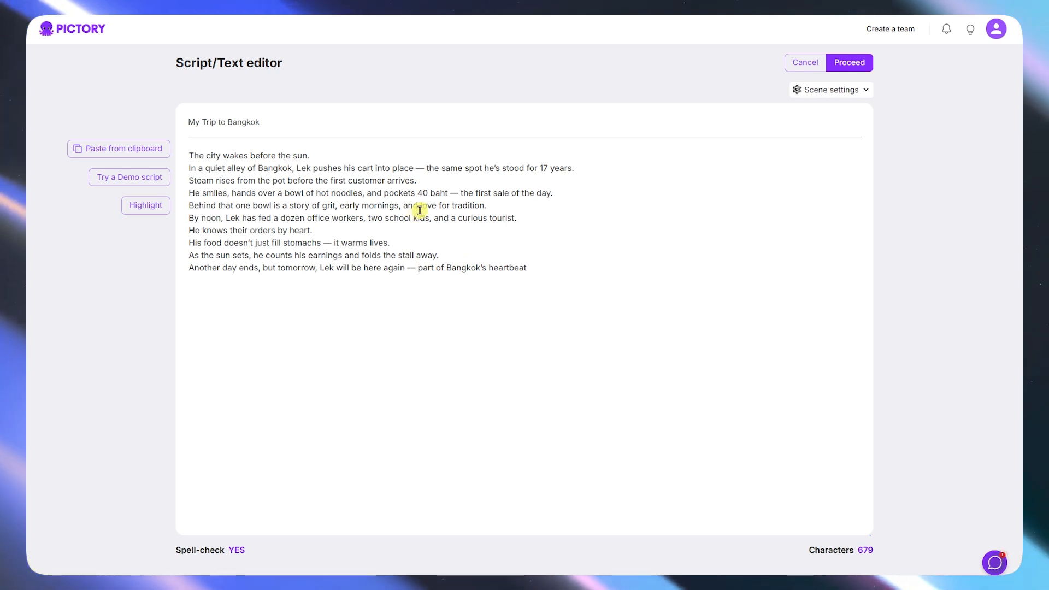
{"action": "left_click", "coordinate": [827, 91]}
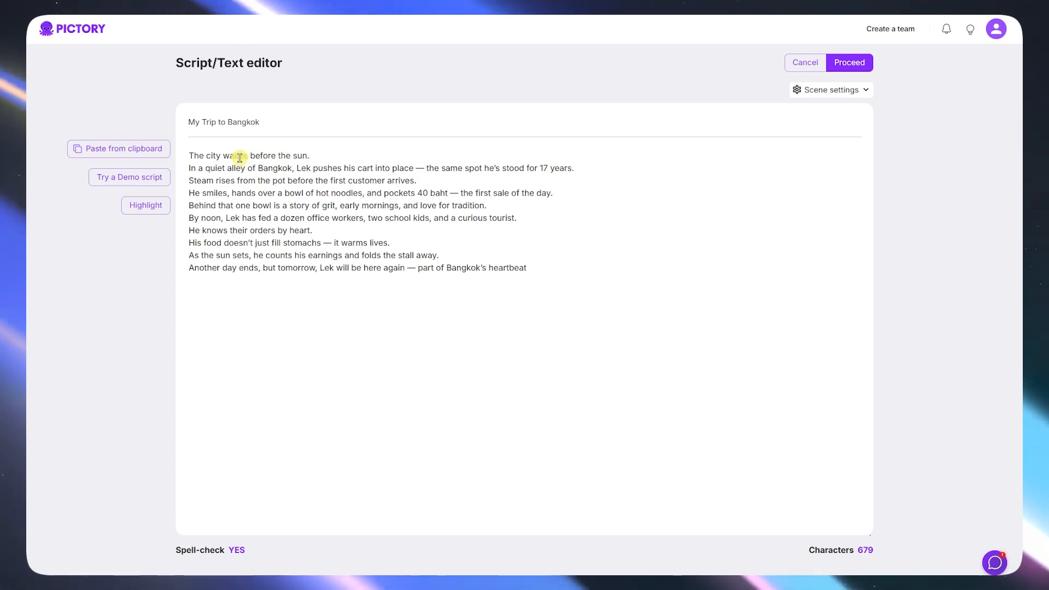
{"action": "left_click", "coordinate": [831, 90]}
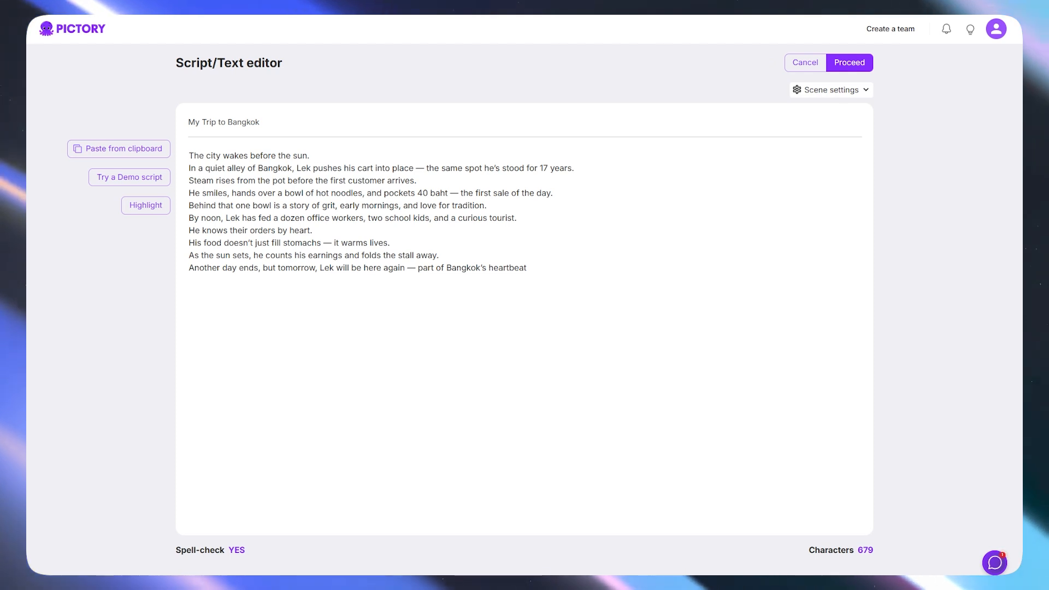
{"action": "left_click", "coordinate": [831, 90]}
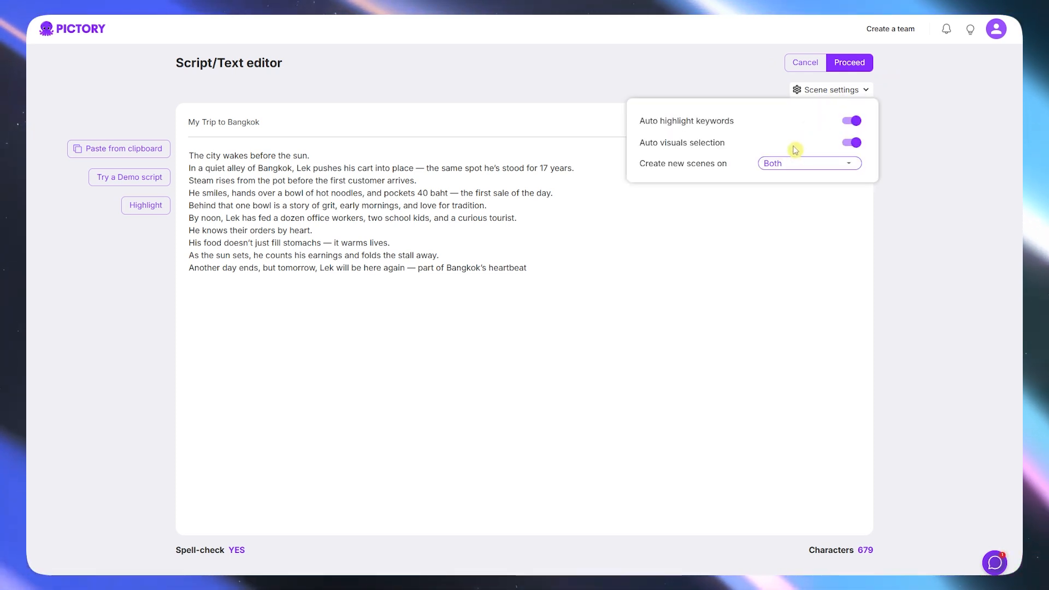
{"action": "left_click", "coordinate": [594, 168]}
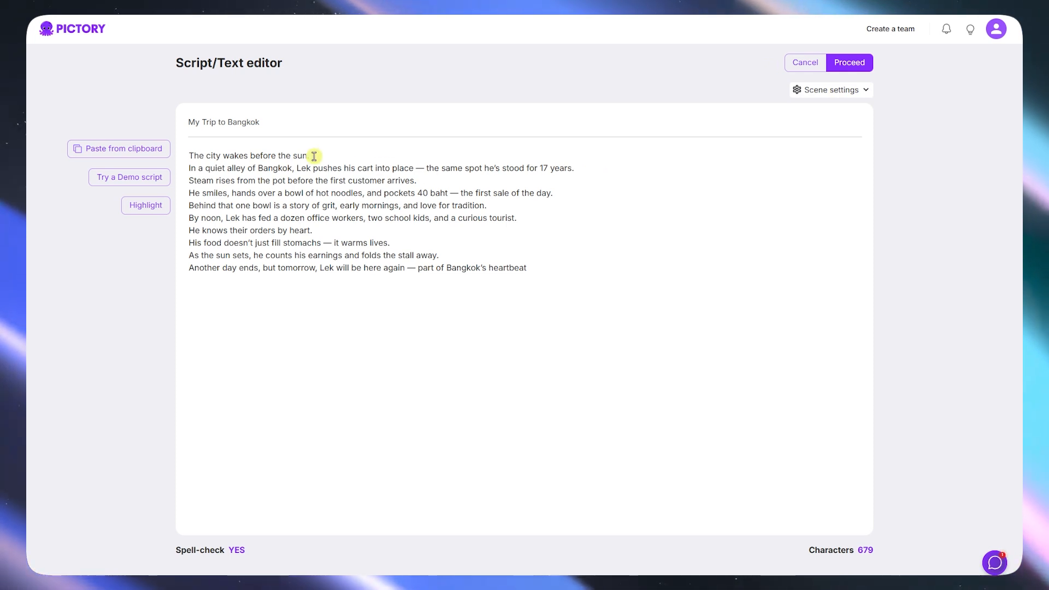
- Choose Both for creating new scenes, covering sentence breaks and line breaks, and proceed to generate the storyboard
{"action": "left_click", "coordinate": [845, 96]}
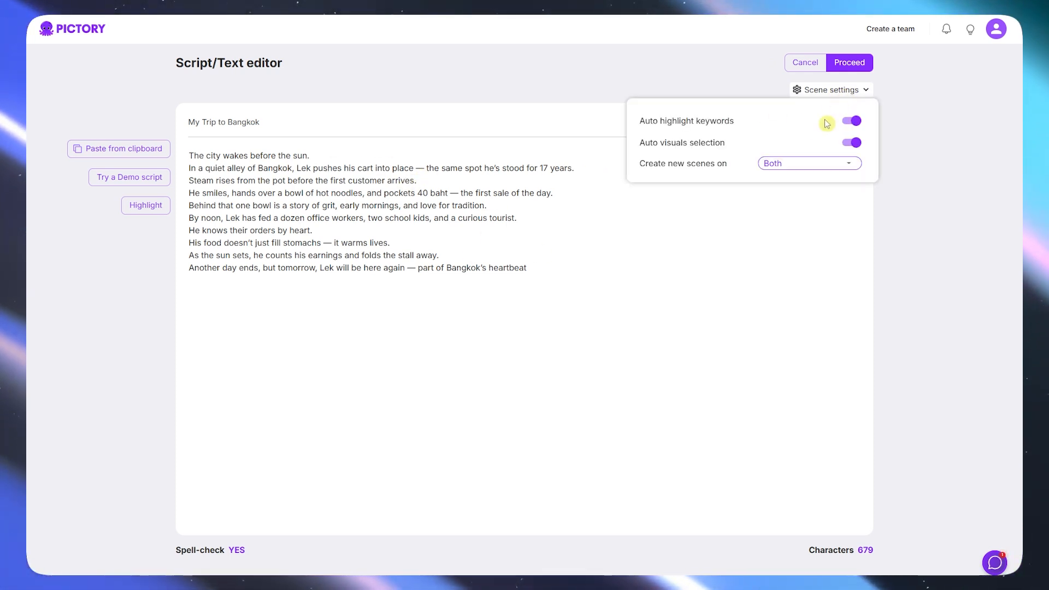
{"action": "left_click", "coordinate": [789, 165]}
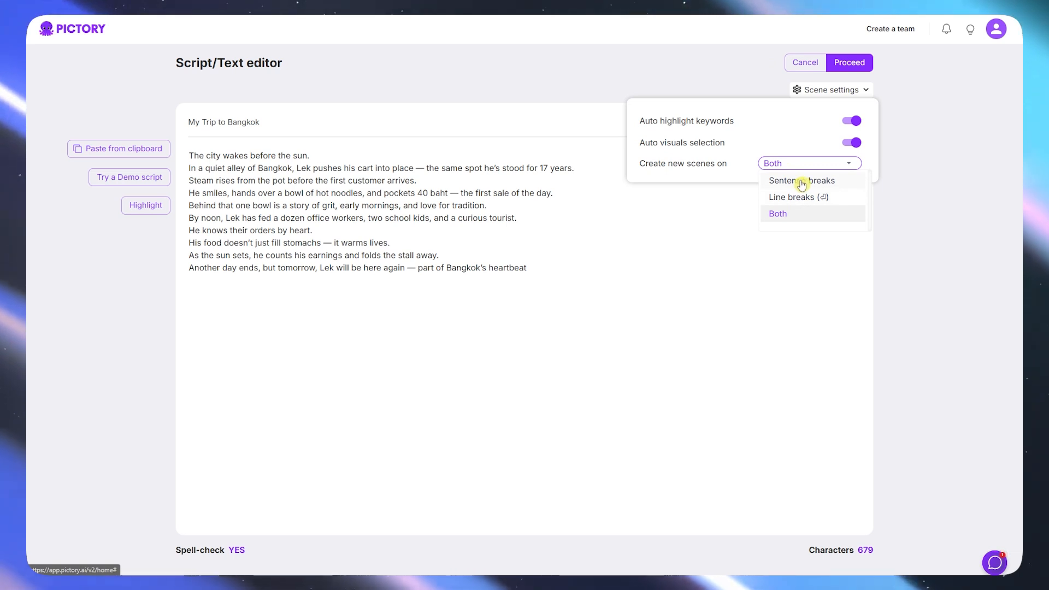
{"action": "left_click", "coordinate": [781, 219]}
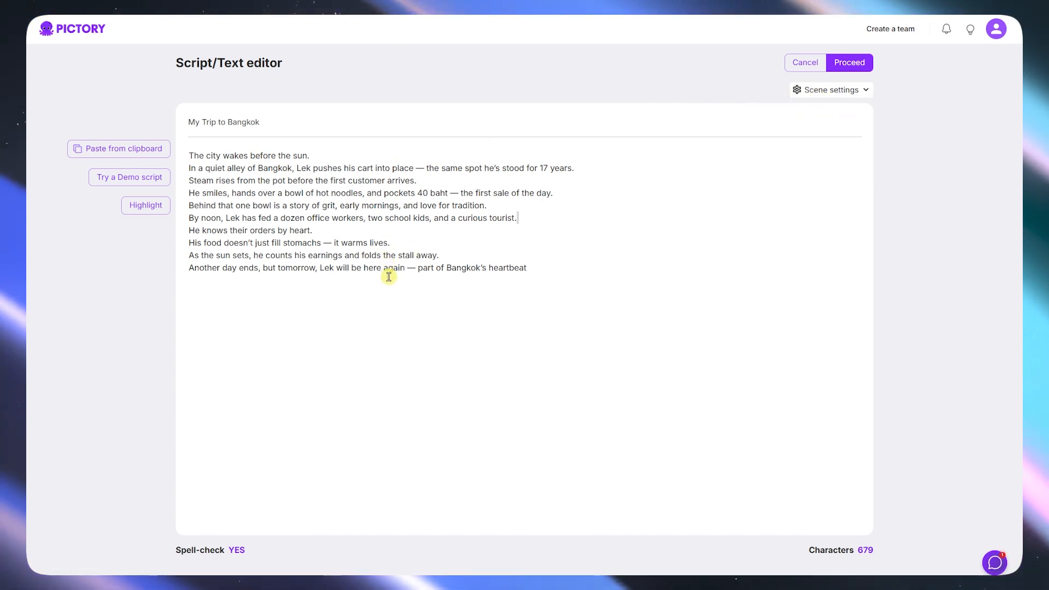
{"action": "left_click", "coordinate": [850, 66]}
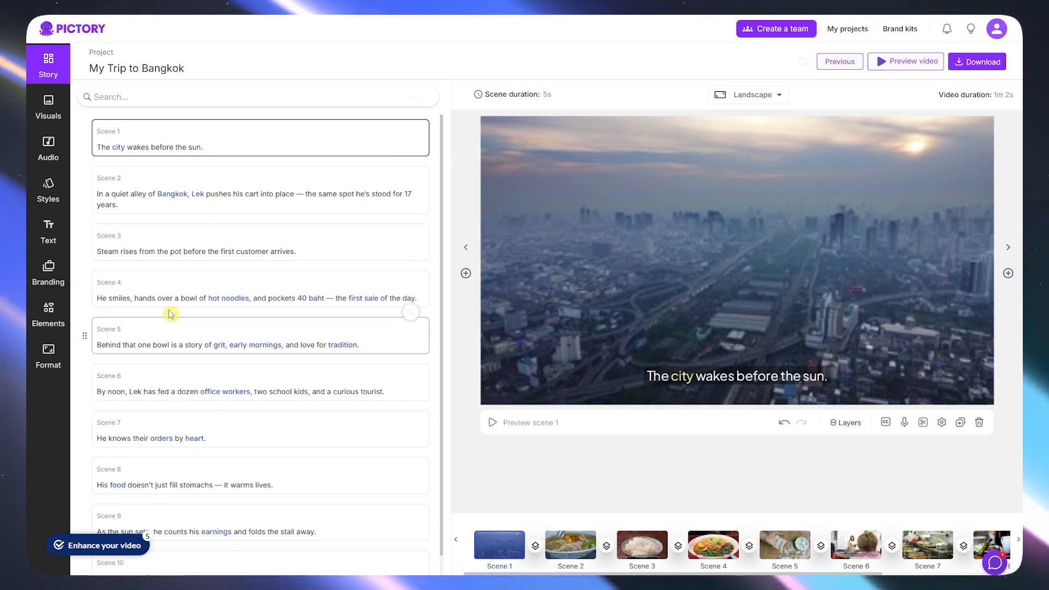
- Swap the first two scenes in the story list and move them back into their original order
{"action": "left_click_drag", "start_coordinate": [106, 172], "coordinate": [94, 137]}
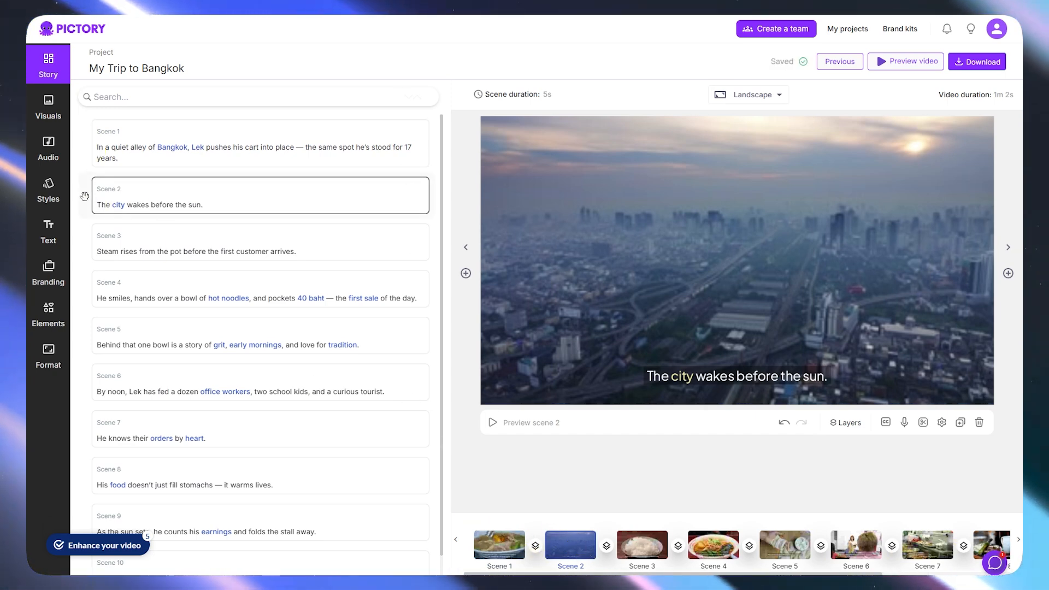
{"action": "left_click_drag", "start_coordinate": [83, 197], "coordinate": [85, 133]}
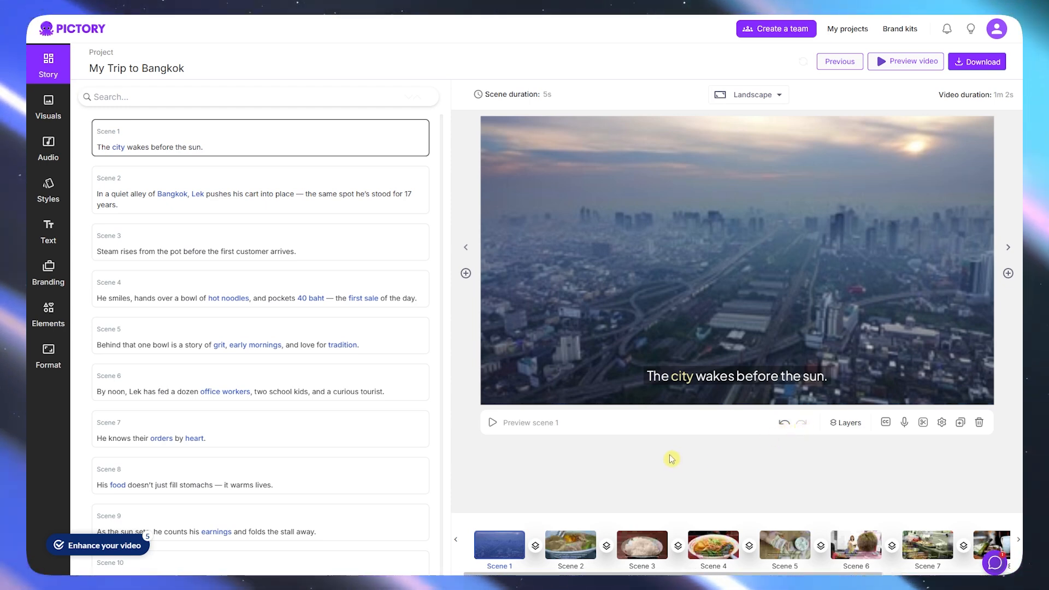
- Look through the visuals and captions of scenes 1 to 5 in the storyboard
{"action": "left_click", "coordinate": [578, 547]}
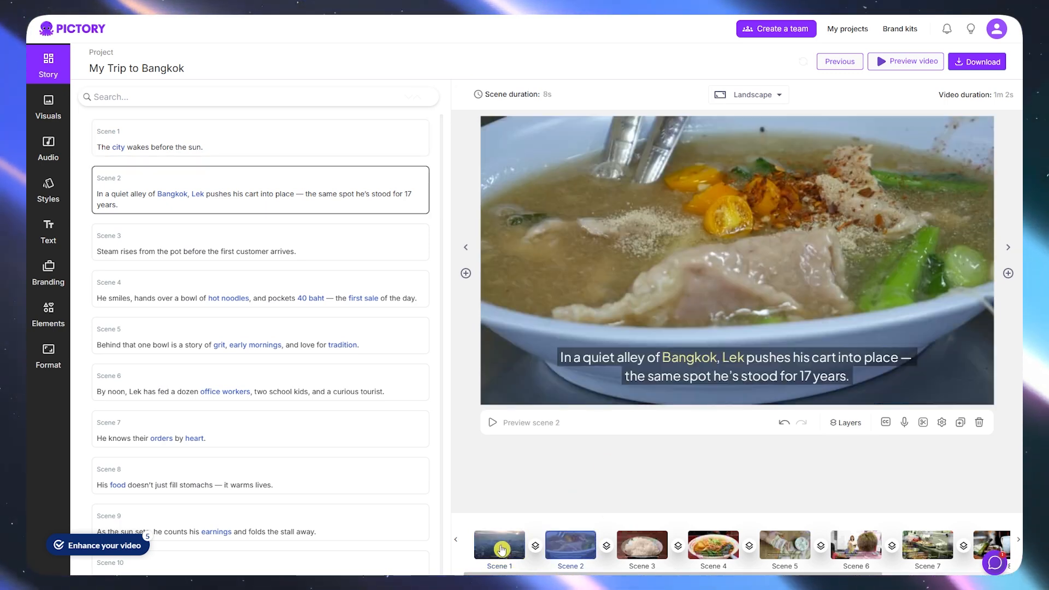
{"action": "left_click", "coordinate": [501, 548]}
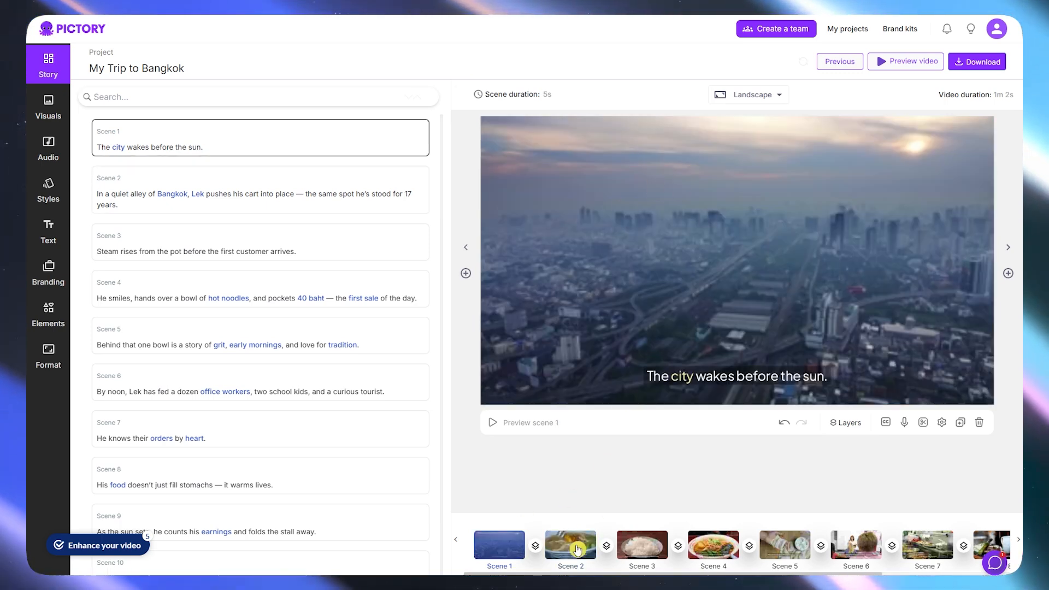
{"action": "left_click", "coordinate": [577, 548]}
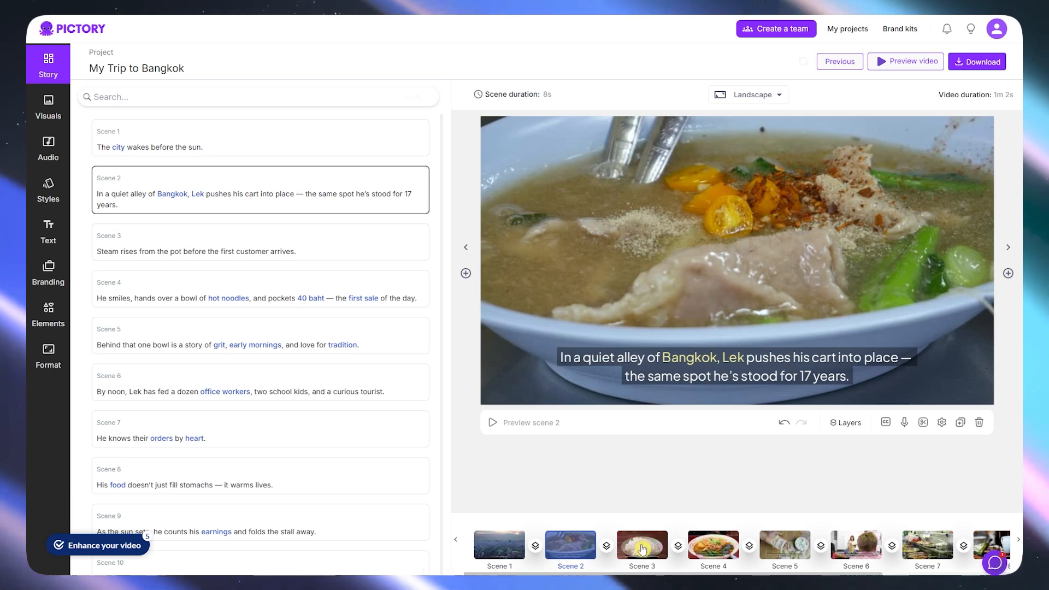
{"action": "left_click", "coordinate": [641, 547]}
{"action": "left_click", "coordinate": [712, 547]}
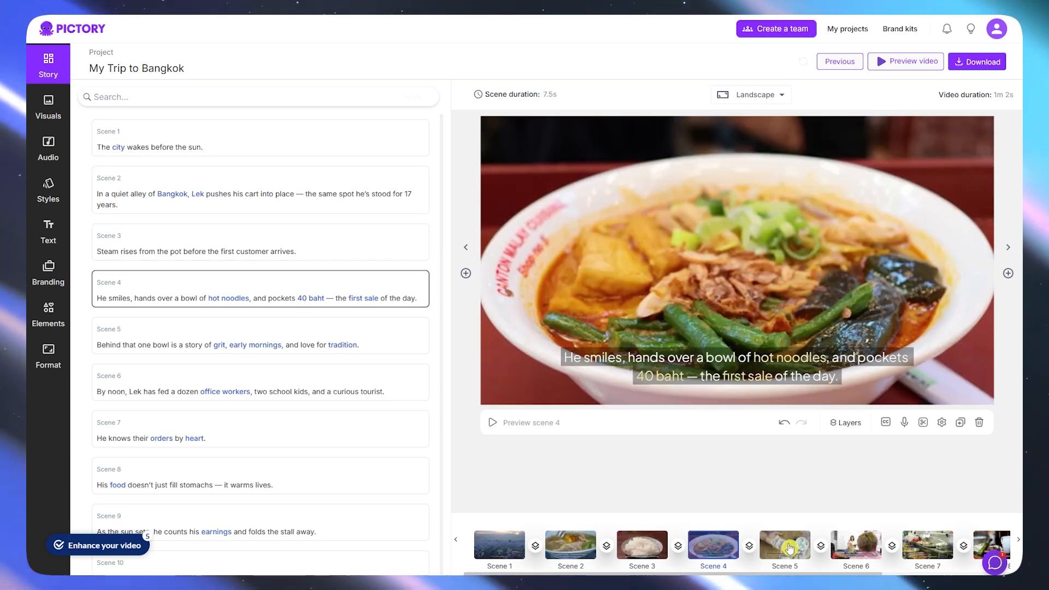
{"action": "left_click", "coordinate": [781, 548]}
{"action": "left_click", "coordinate": [503, 551]}
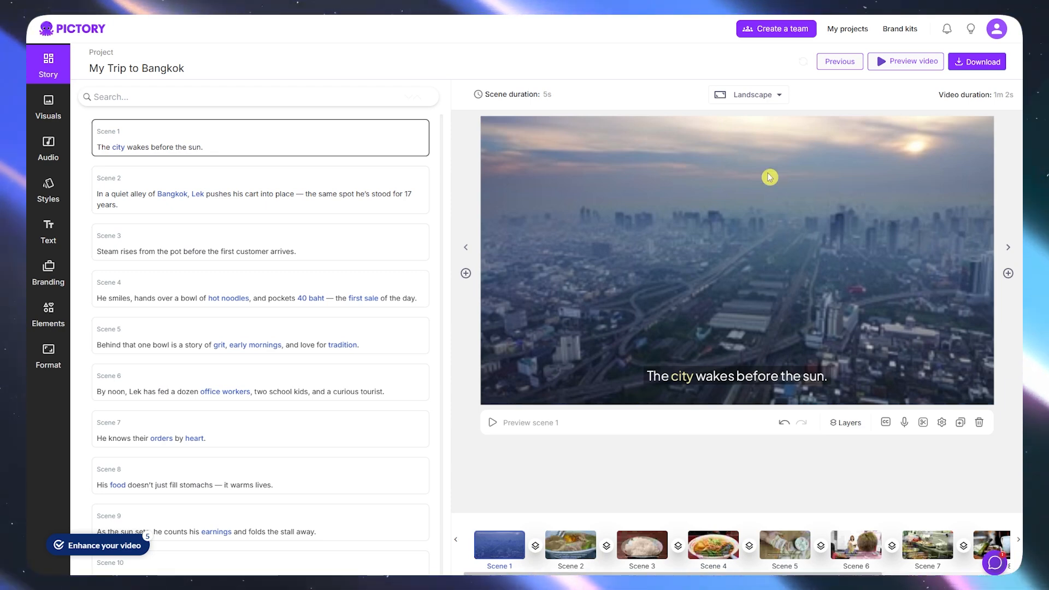
- Select the visual of scene 2 and search the visuals library for "alley"
{"action": "left_click", "coordinate": [584, 543]}
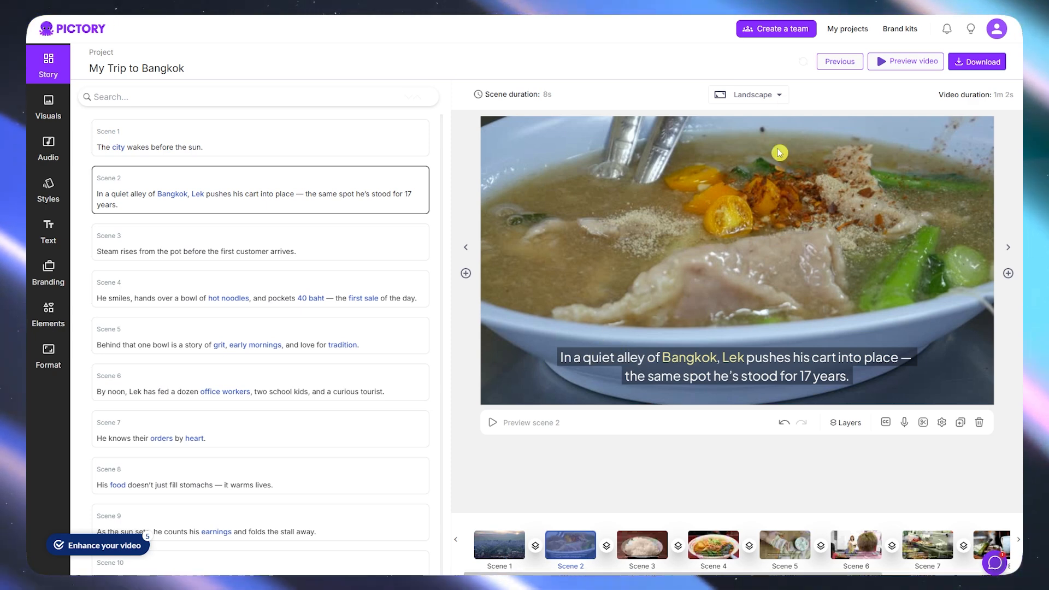
{"action": "left_click", "coordinate": [730, 206]}
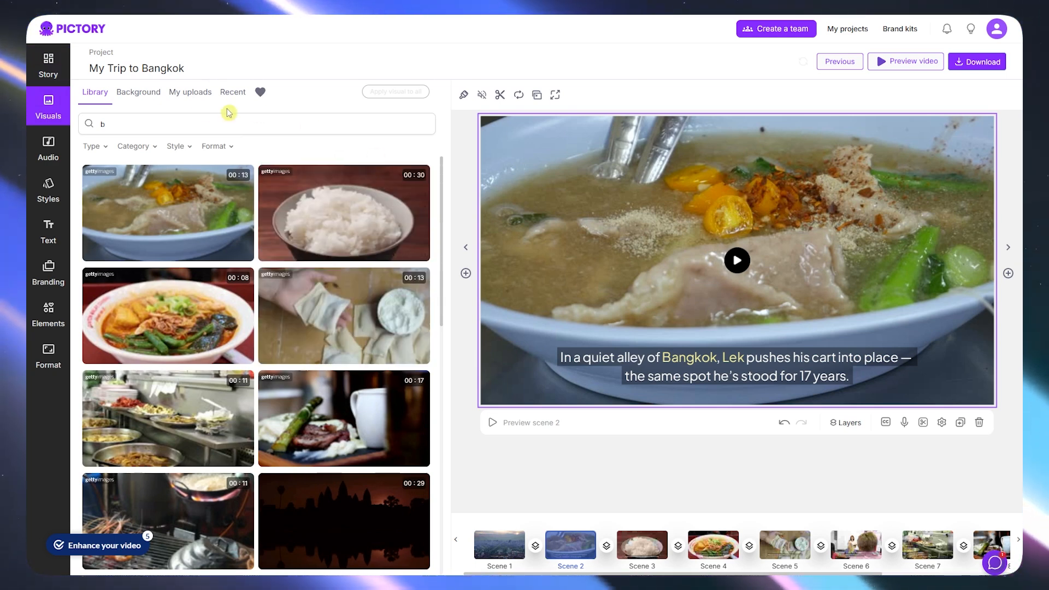
{"action": "mouse_move", "coordinate": [355, 311]}
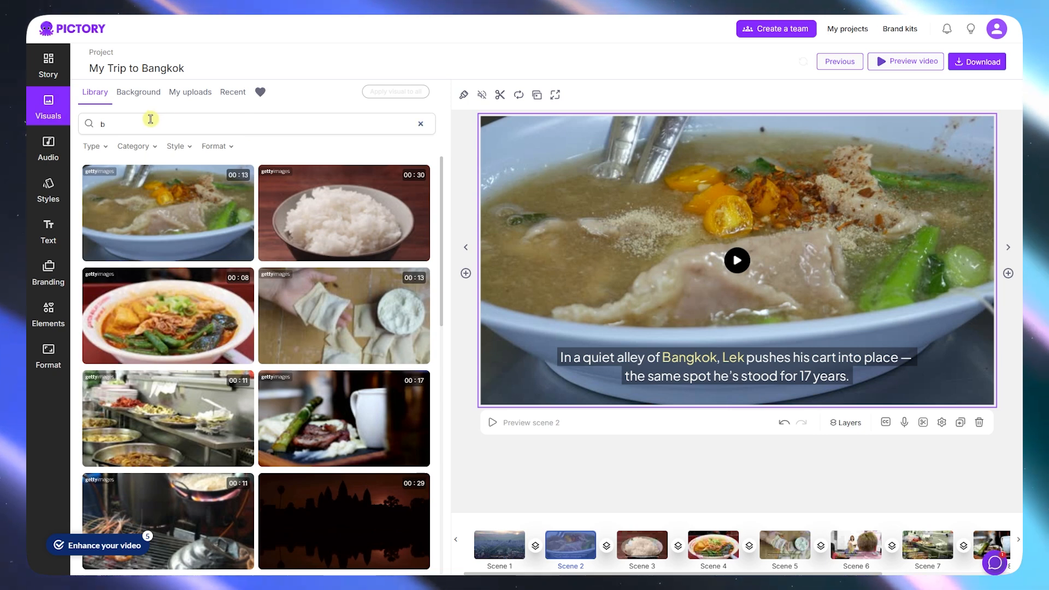
{"action": "key", "text": "BackSpace"}
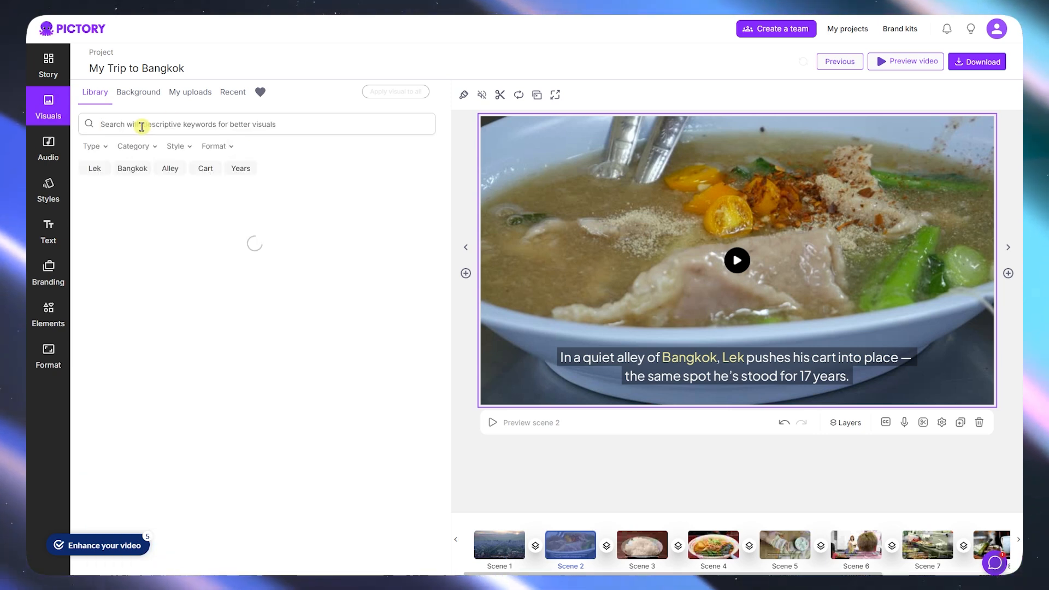
{"action": "type", "text": "alley"}
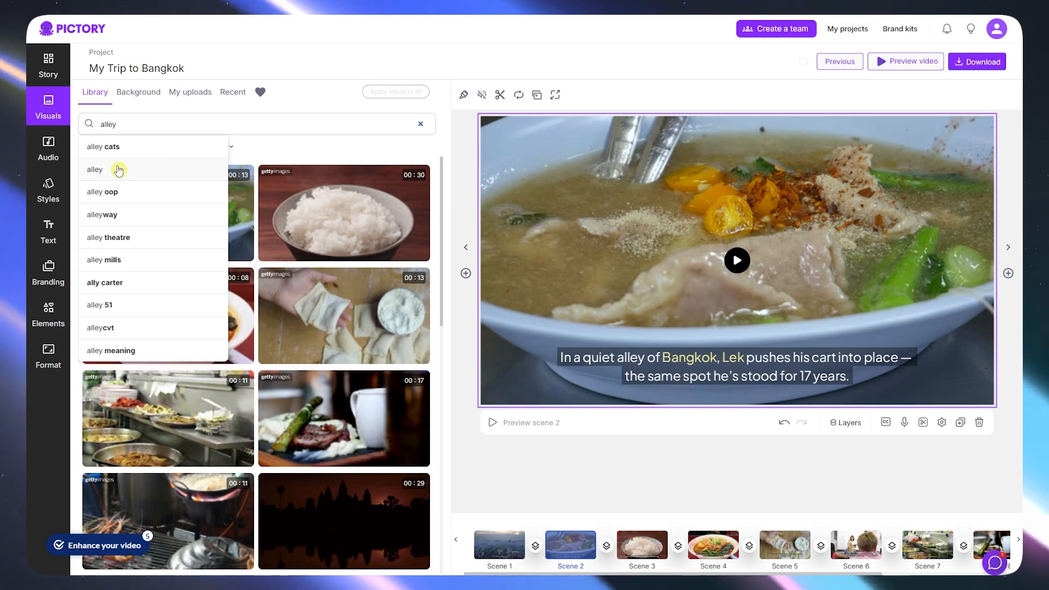
{"action": "left_click", "coordinate": [143, 163]}
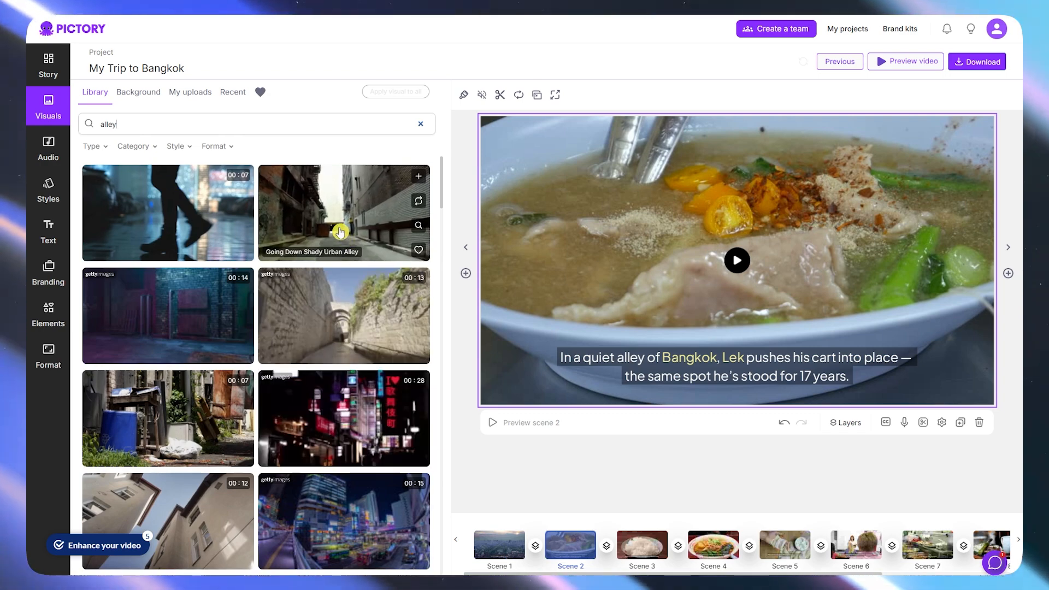
- Replace the visual of scene 2 with the library clip "Going Down Shady Urban Alley"
{"action": "scroll", "coordinate": [336, 233], "scroll_direction": "down", "scroll_amount": 1}
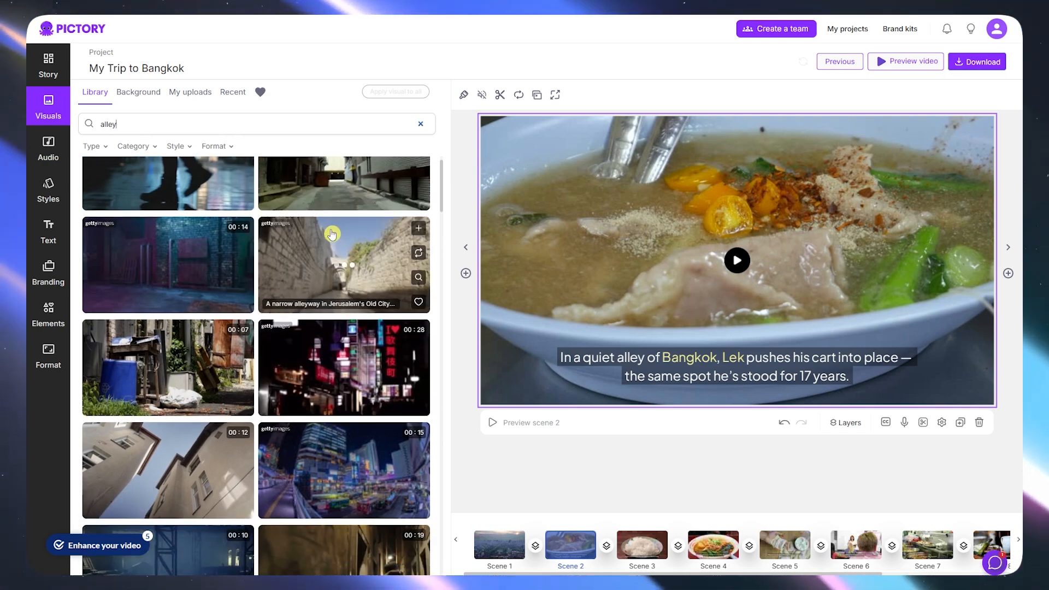
{"action": "scroll", "coordinate": [332, 233], "scroll_direction": "up", "scroll_amount": 1}
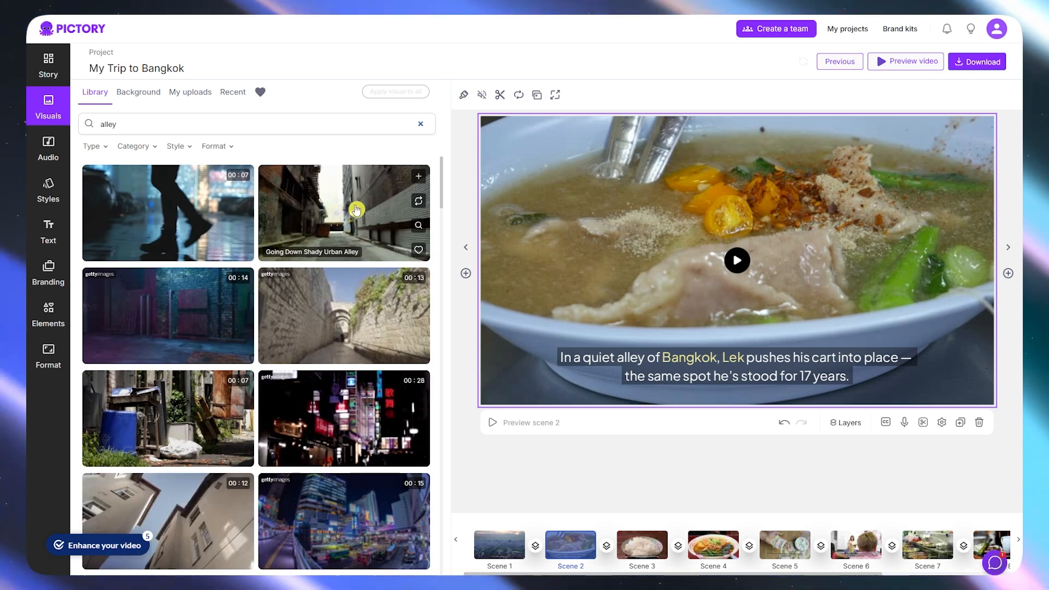
{"action": "left_click", "coordinate": [329, 217]}
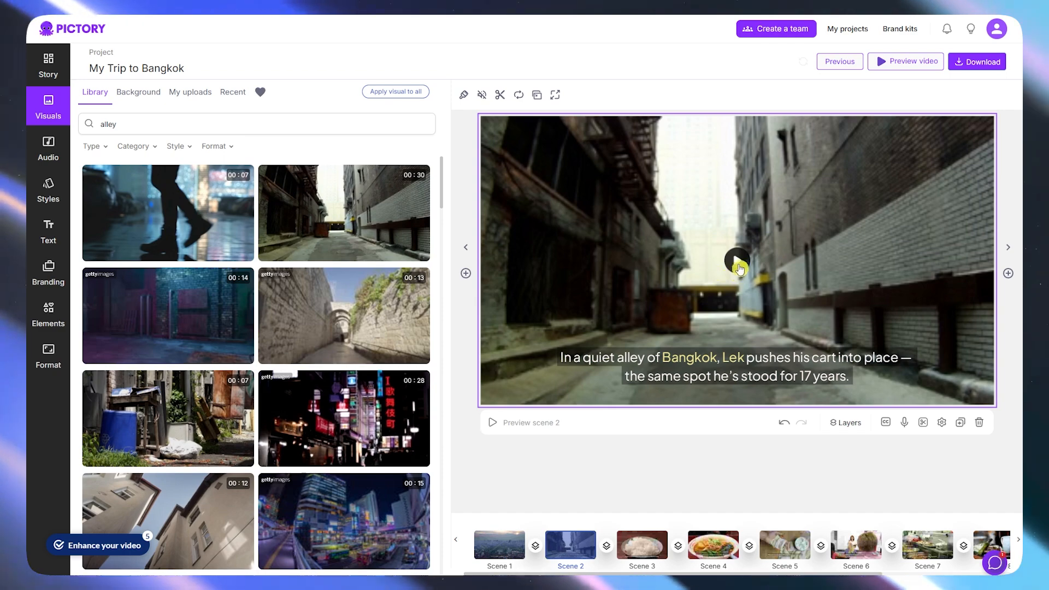
- Browse further alley clips in the library and deselect the visual of scene 2
{"action": "scroll", "coordinate": [379, 309], "scroll_direction": "down", "scroll_amount": 2}
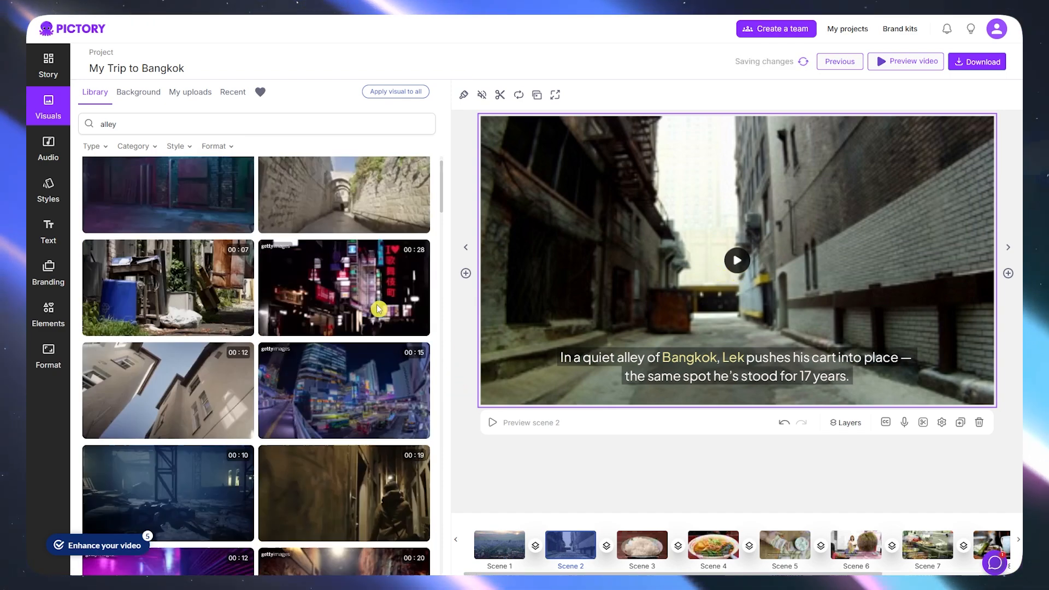
{"action": "scroll", "coordinate": [379, 308], "scroll_direction": "down", "scroll_amount": 8}
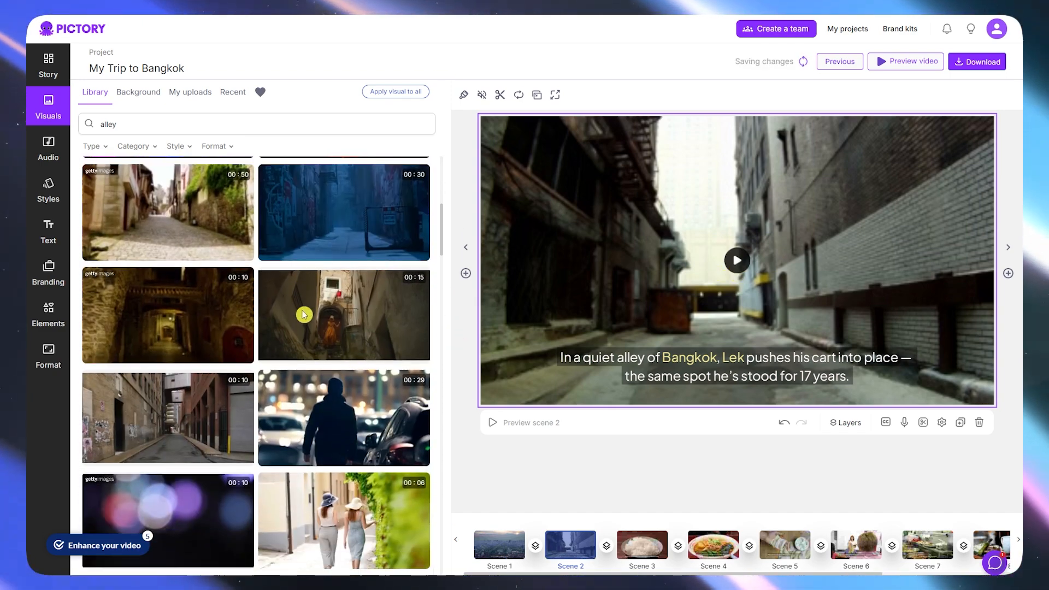
{"action": "mouse_move", "coordinate": [354, 382]}
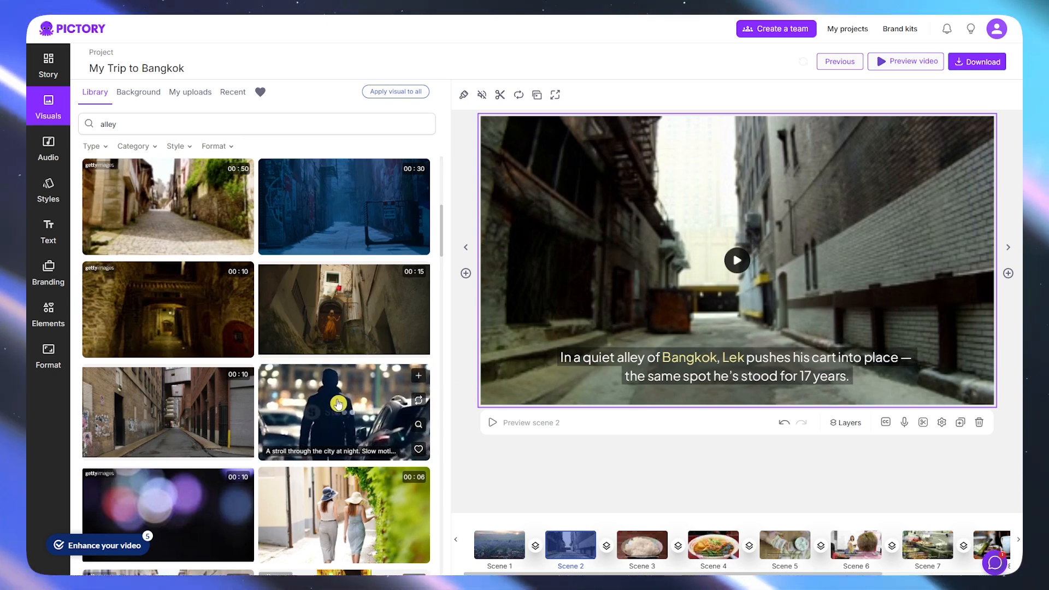
{"action": "left_click", "coordinate": [597, 474]}
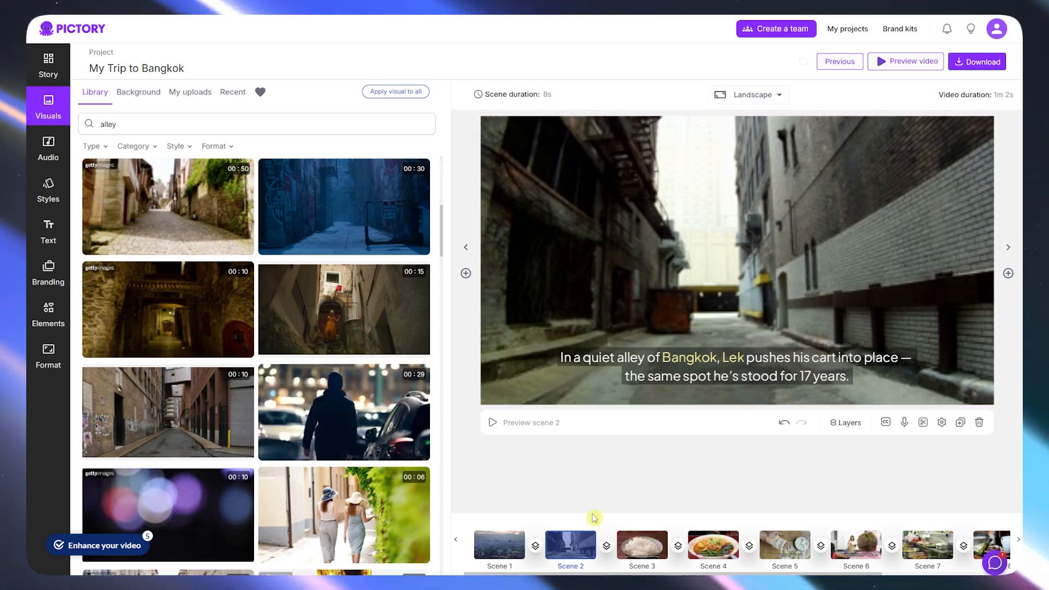
- Look through the visuals and captions of the remaining scenes up to scene 10 and return to scene 1
{"action": "left_click", "coordinate": [631, 546]}
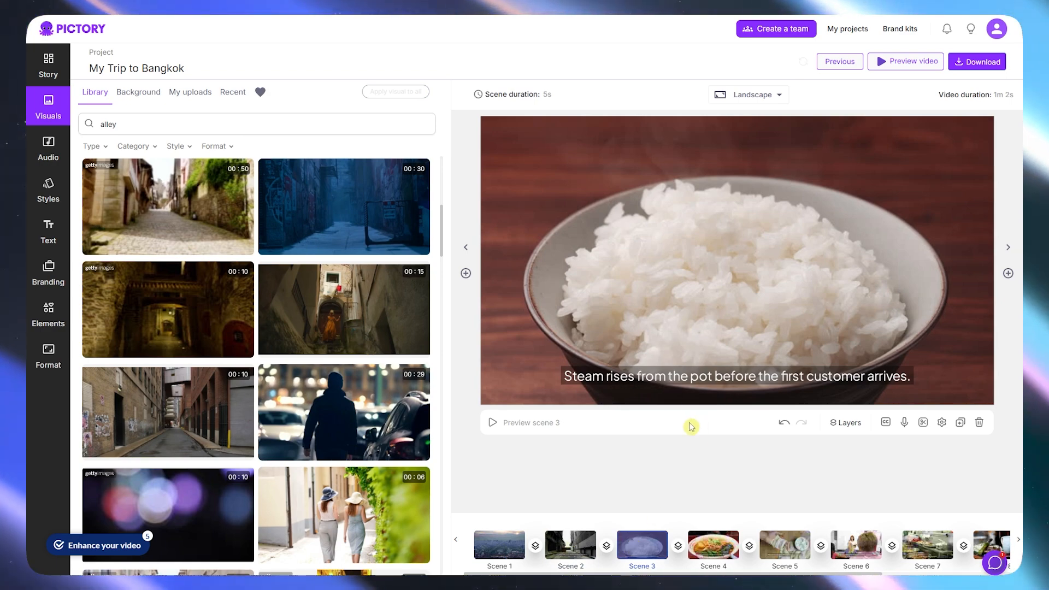
{"action": "left_click", "coordinate": [711, 543]}
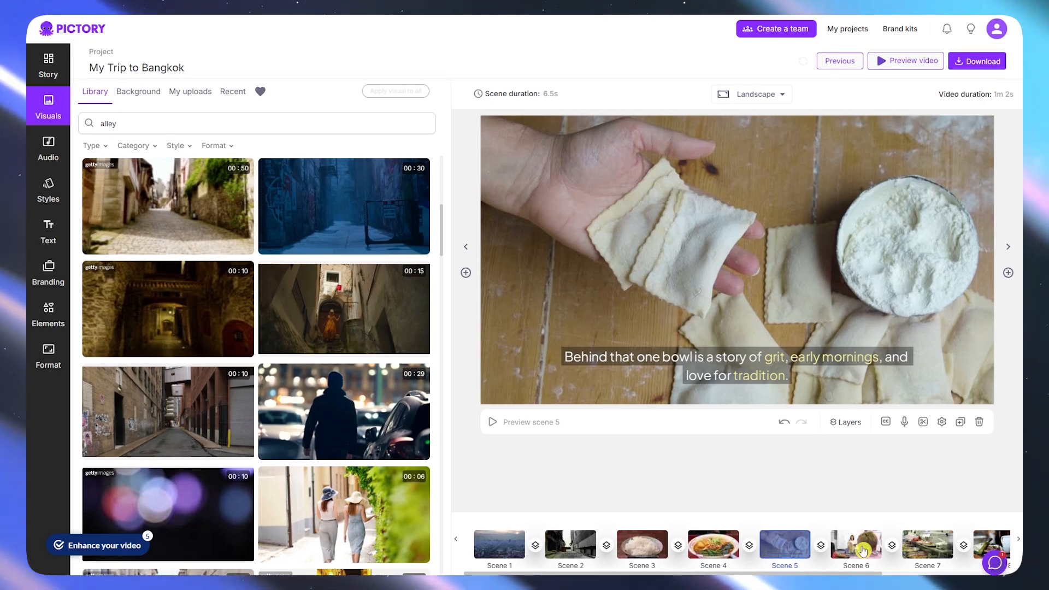
{"action": "left_click", "coordinate": [923, 546]}
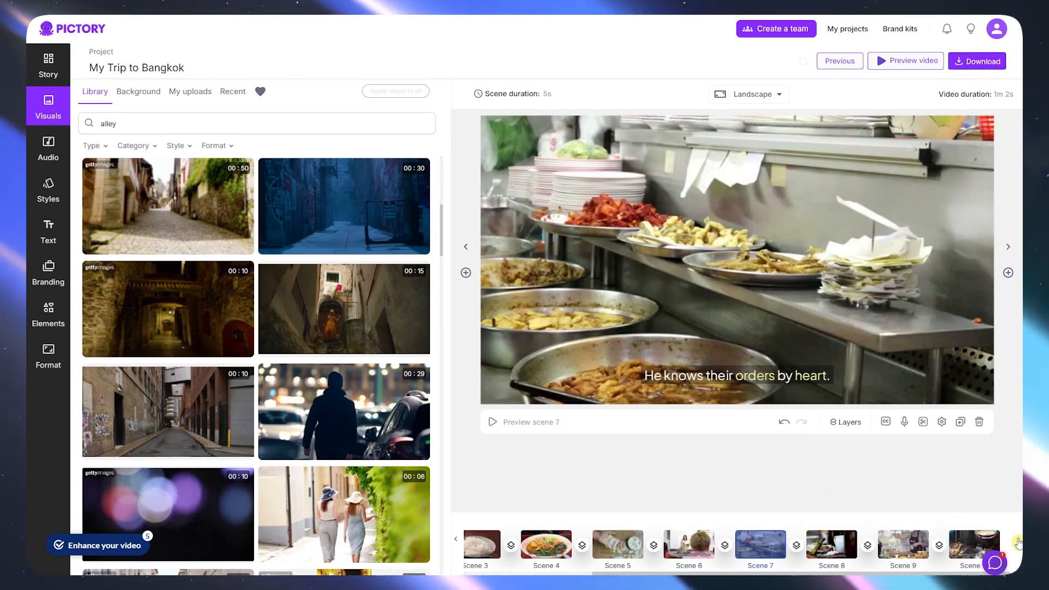
{"action": "left_click", "coordinate": [967, 542]}
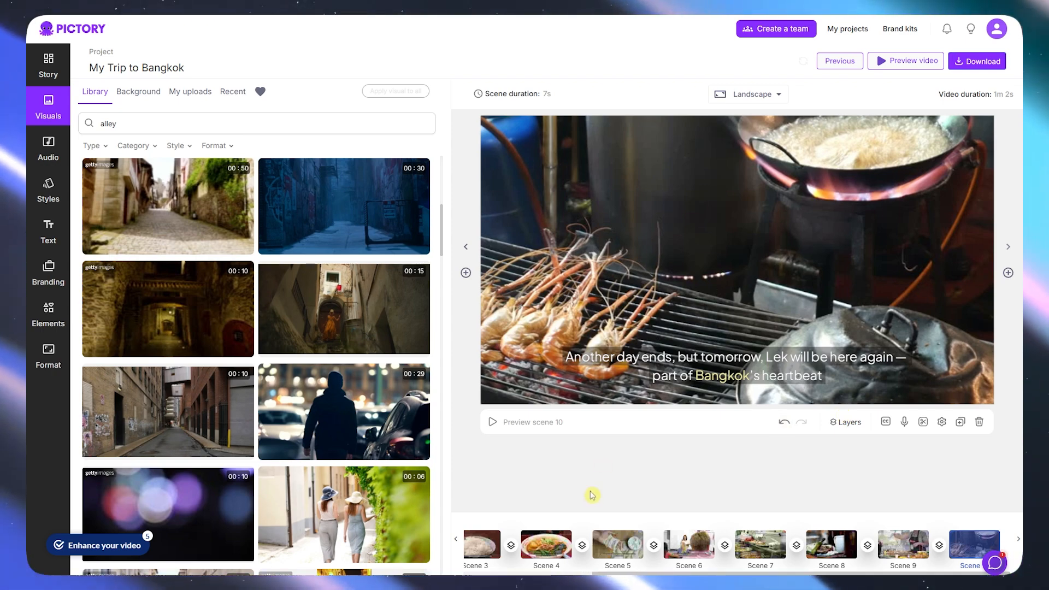
{"action": "left_click", "coordinate": [458, 543]}
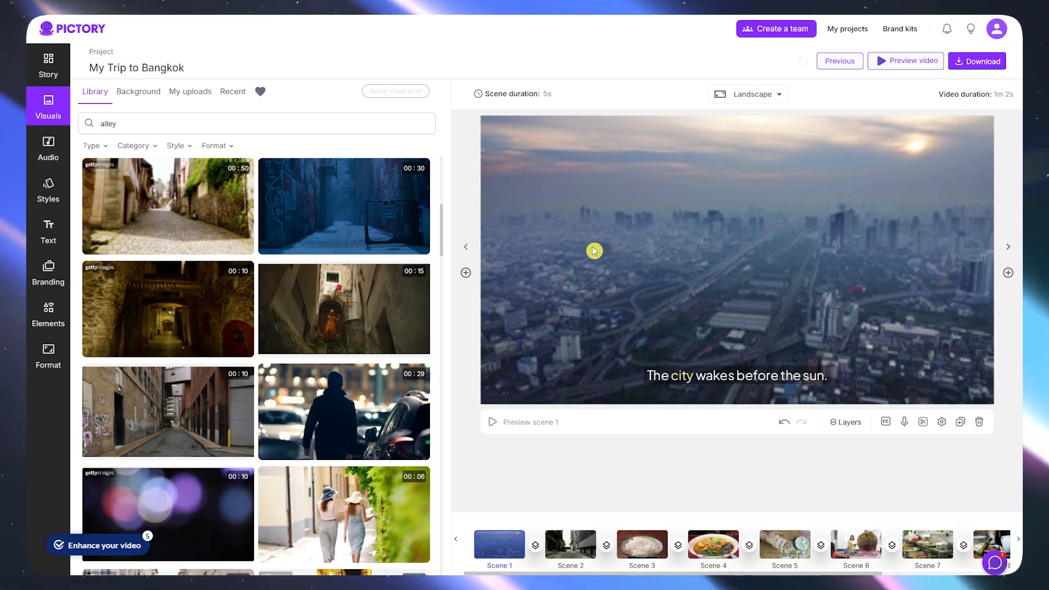
- Make the caption of scene 1 bold and set its text colour to red (FF0000)
{"action": "left_click", "coordinate": [710, 376]}
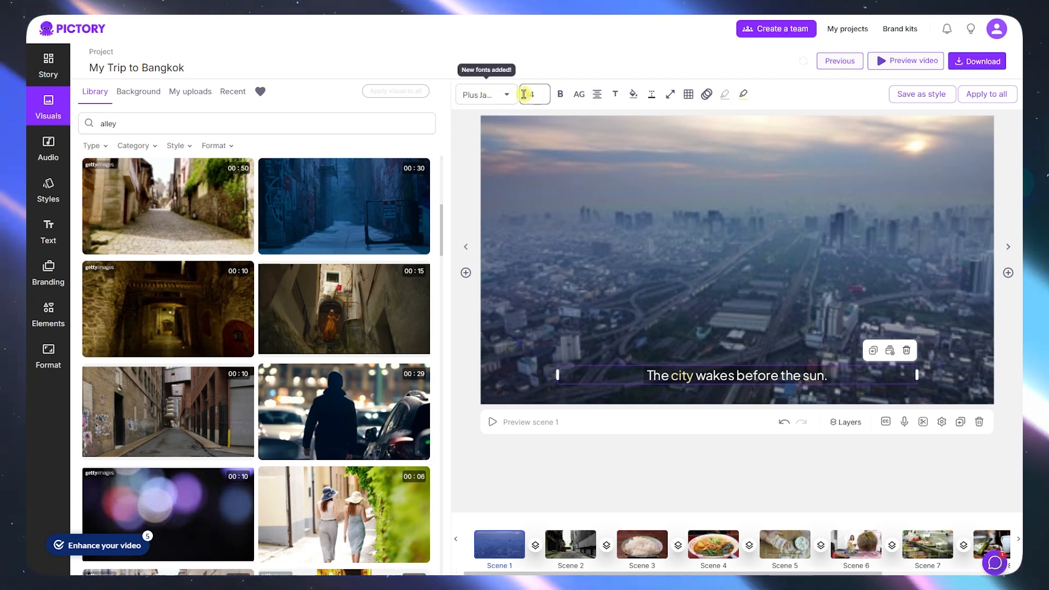
{"action": "mouse_move", "coordinate": [560, 98]}
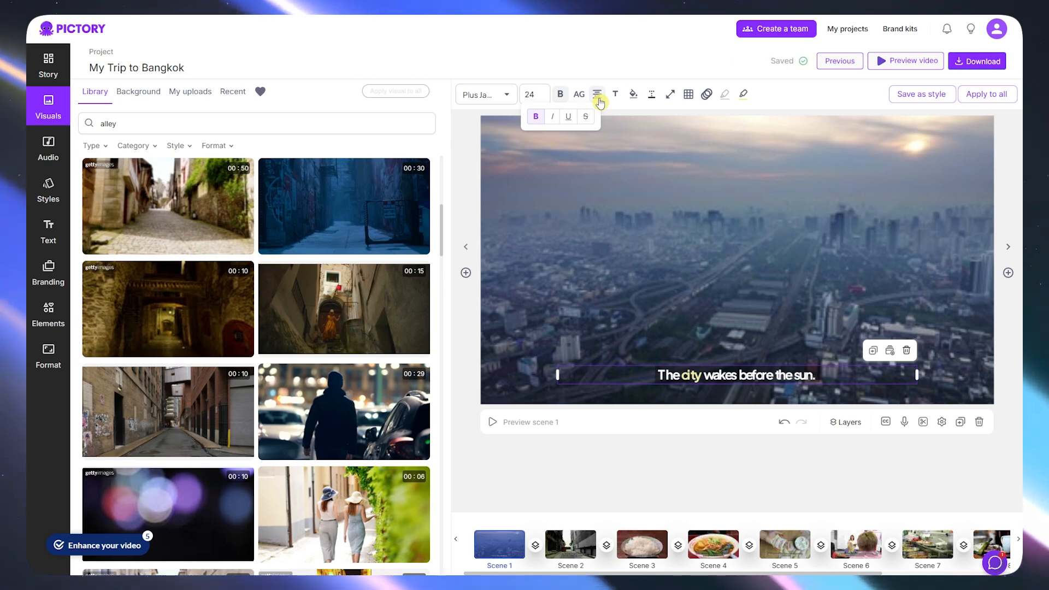
{"action": "left_click", "coordinate": [598, 71]}
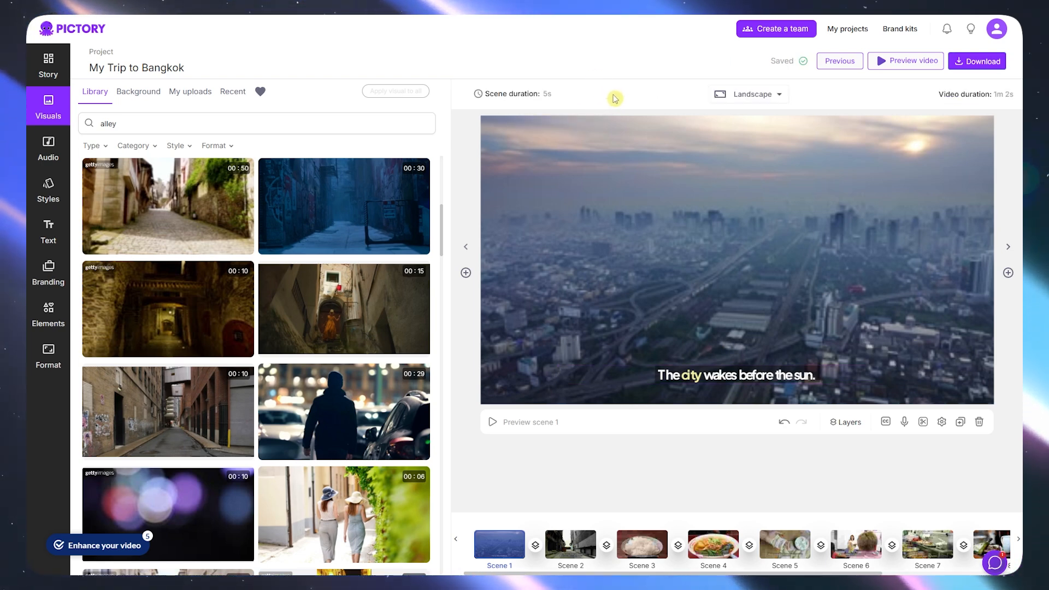
{"action": "left_click", "coordinate": [744, 377]}
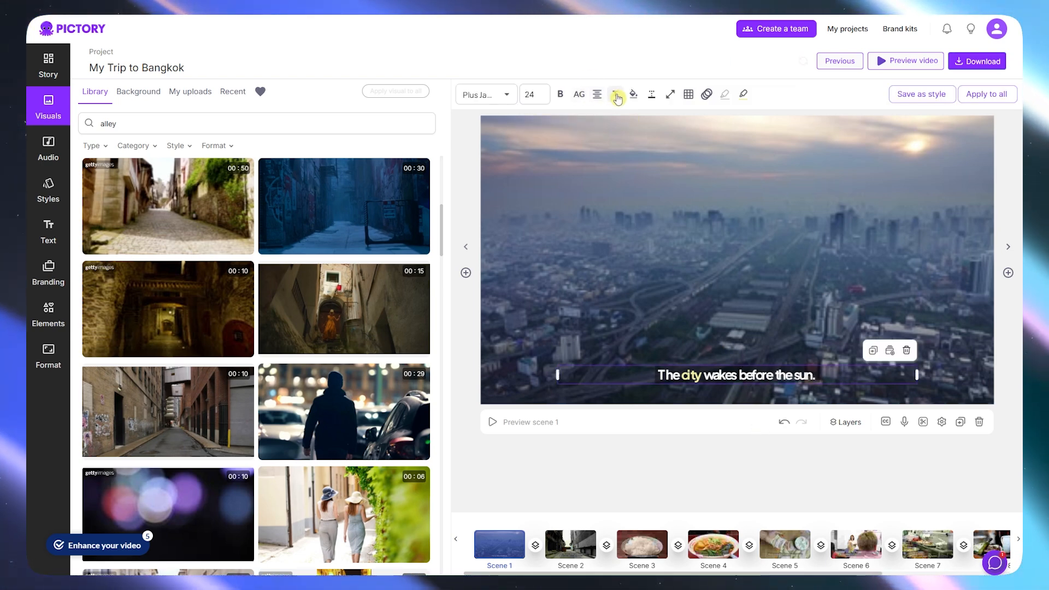
{"action": "left_click", "coordinate": [616, 97]}
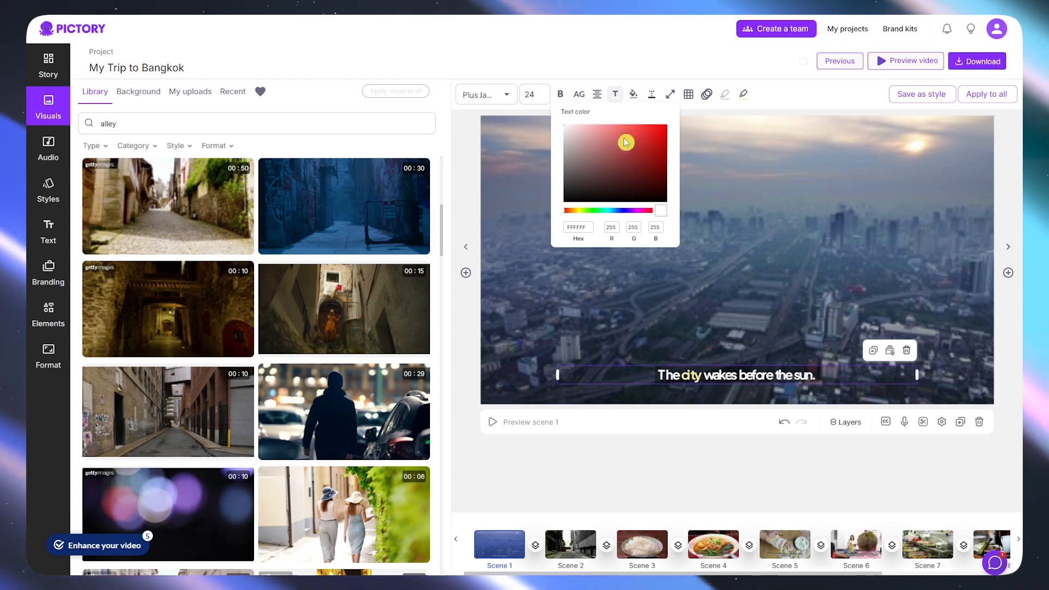
{"action": "left_click", "coordinate": [670, 125]}
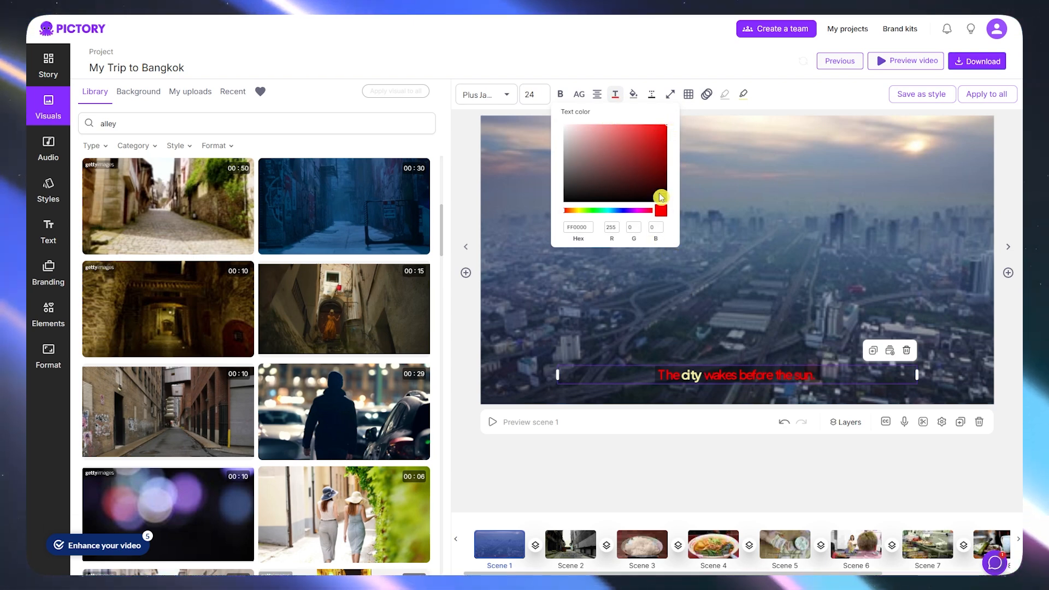
- Undo the red text colour and the bold formatting on the scene 1 caption
{"action": "left_click", "coordinate": [785, 423]}
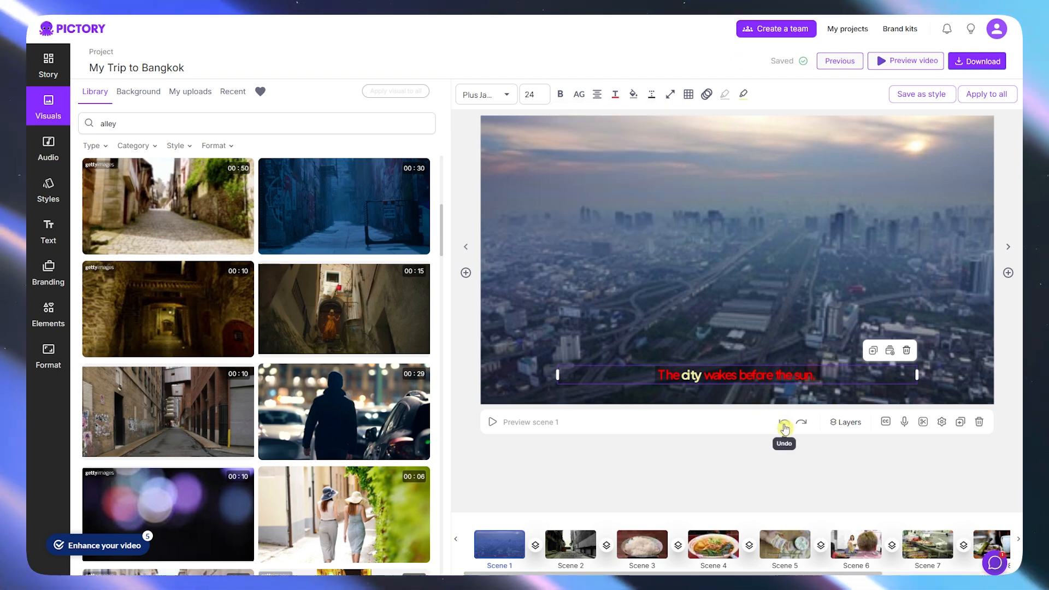
{"action": "left_click", "coordinate": [784, 424]}
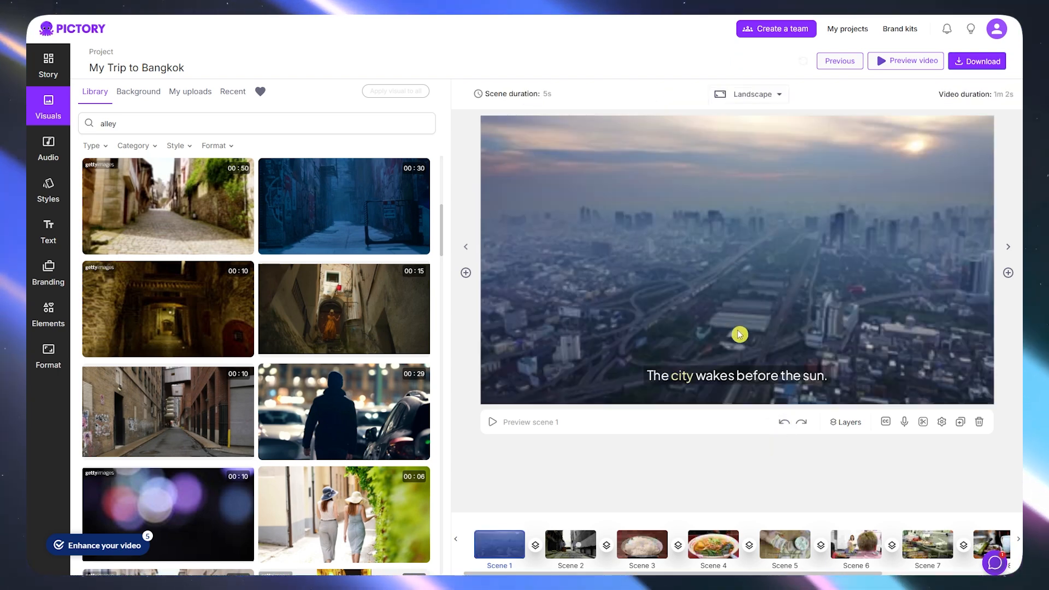
- Make the scene 1 caption bold, apply this formatting to all scenes, and check the caption of scene 3
{"action": "left_click", "coordinate": [732, 377]}
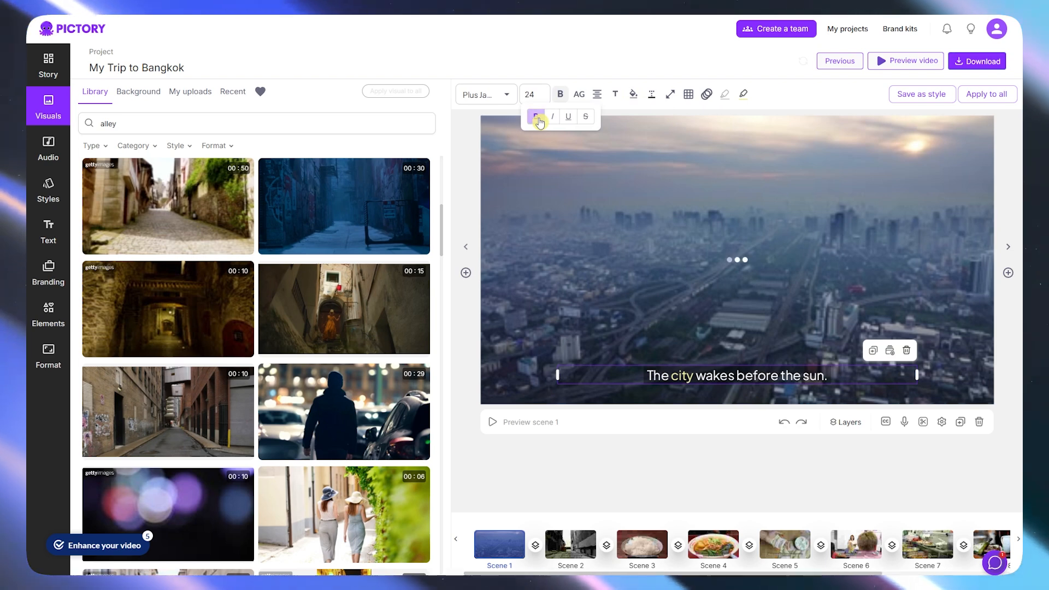
{"action": "left_click", "coordinate": [978, 97]}
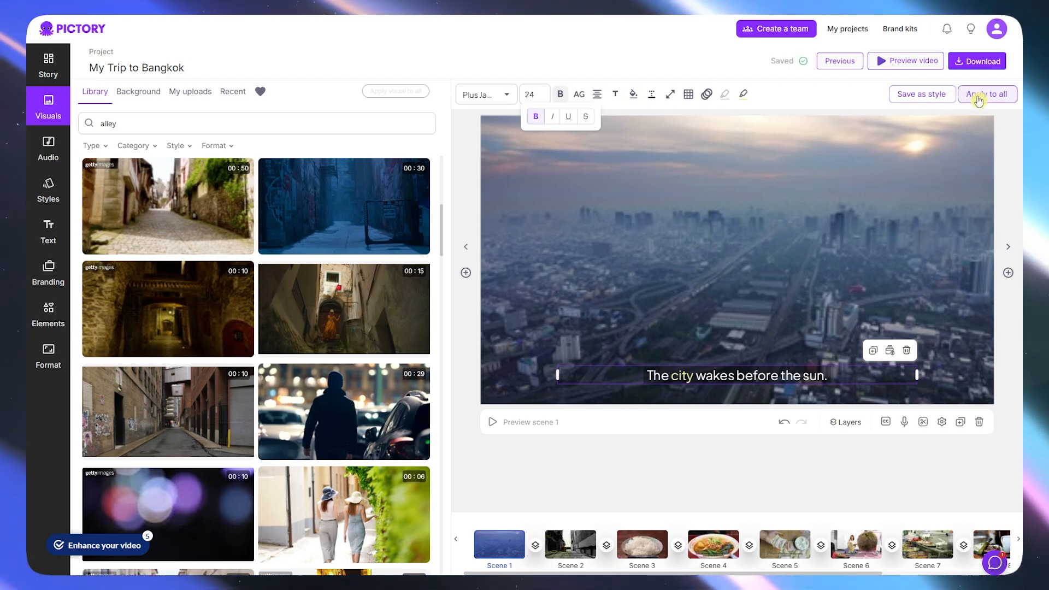
{"action": "left_click", "coordinate": [716, 377]}
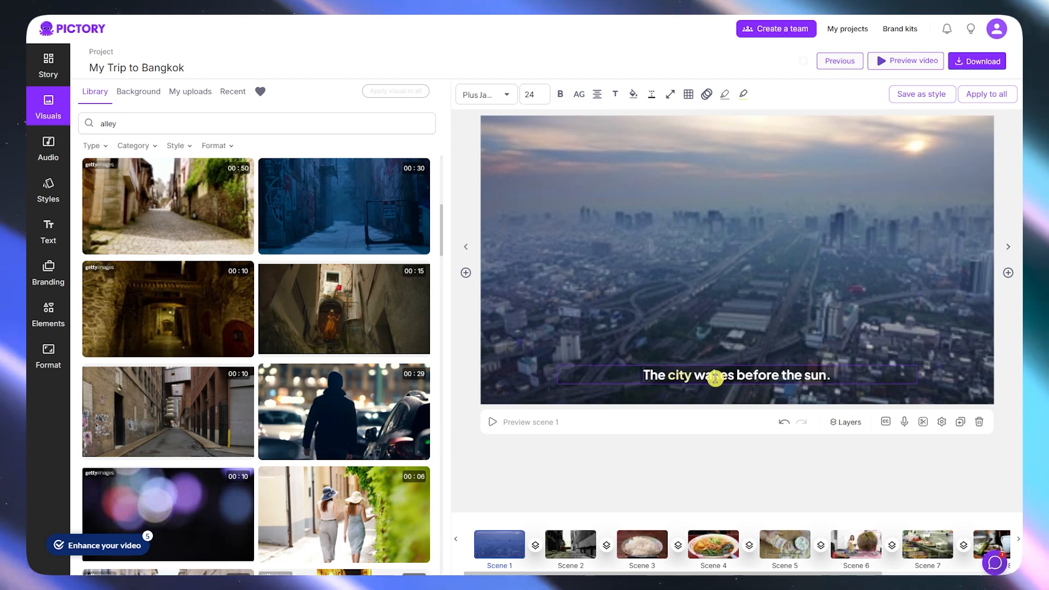
{"action": "left_click", "coordinate": [714, 444]}
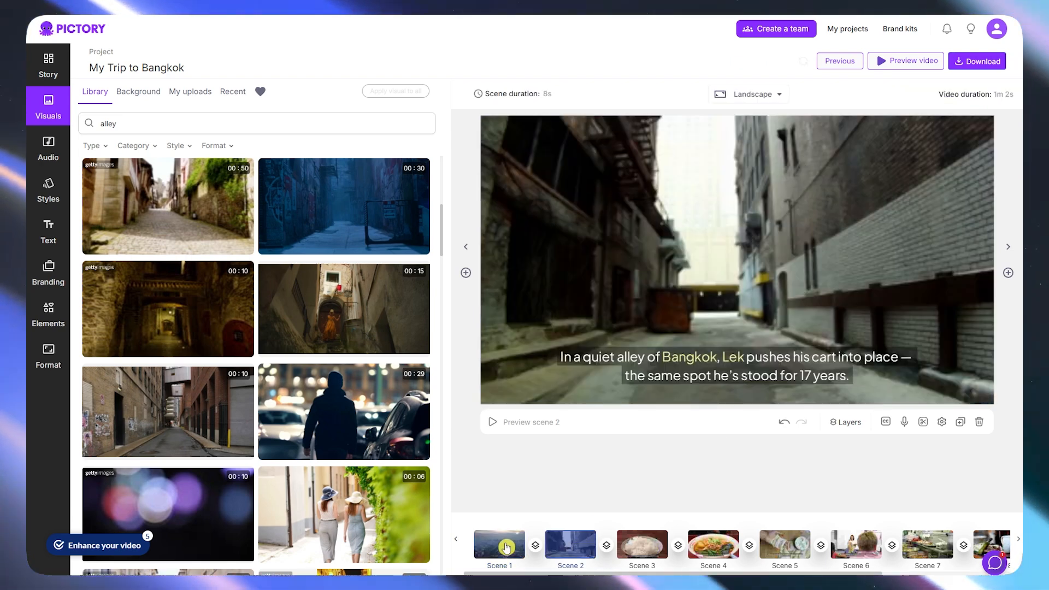
{"action": "left_click", "coordinate": [506, 547]}
{"action": "left_click", "coordinate": [737, 377]}
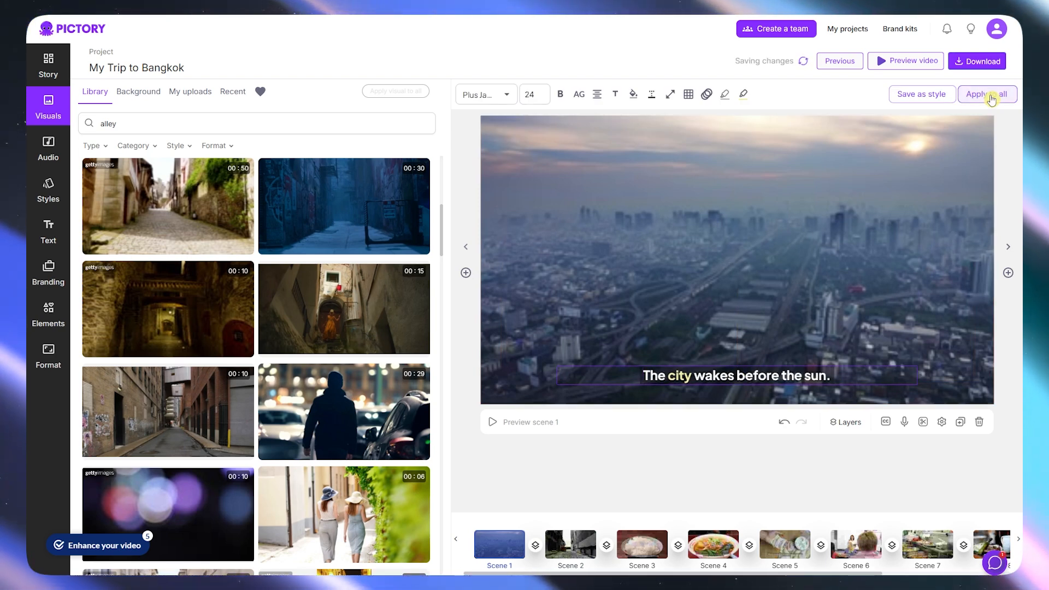
{"action": "left_click", "coordinate": [647, 559]}
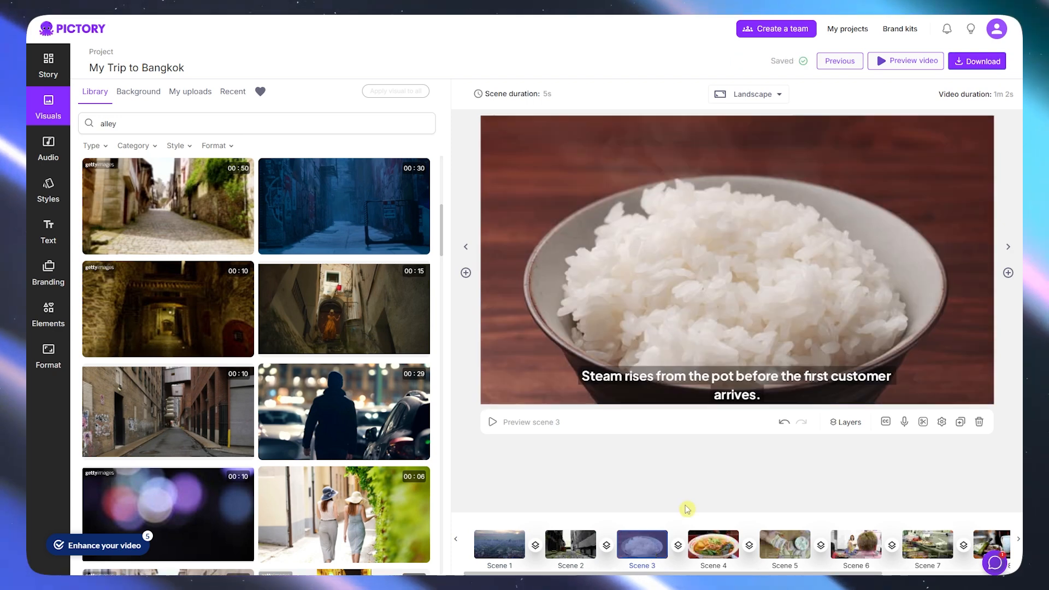
{"action": "left_click", "coordinate": [515, 548]}
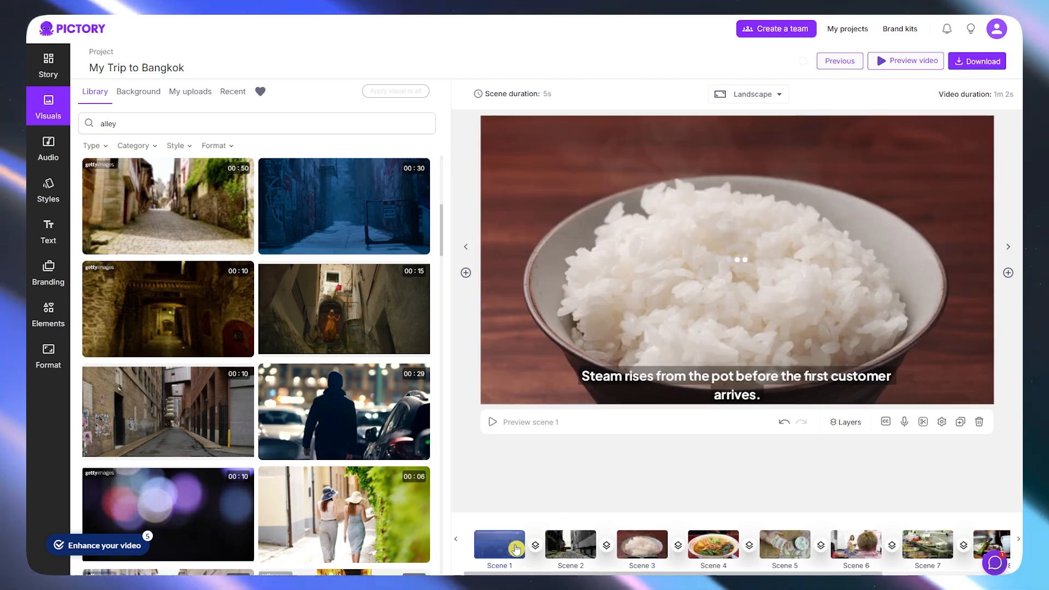
- Apply the Amber text style from the styles library to the captions of all scenes and check them in other scenes
{"action": "left_click", "coordinate": [764, 376]}
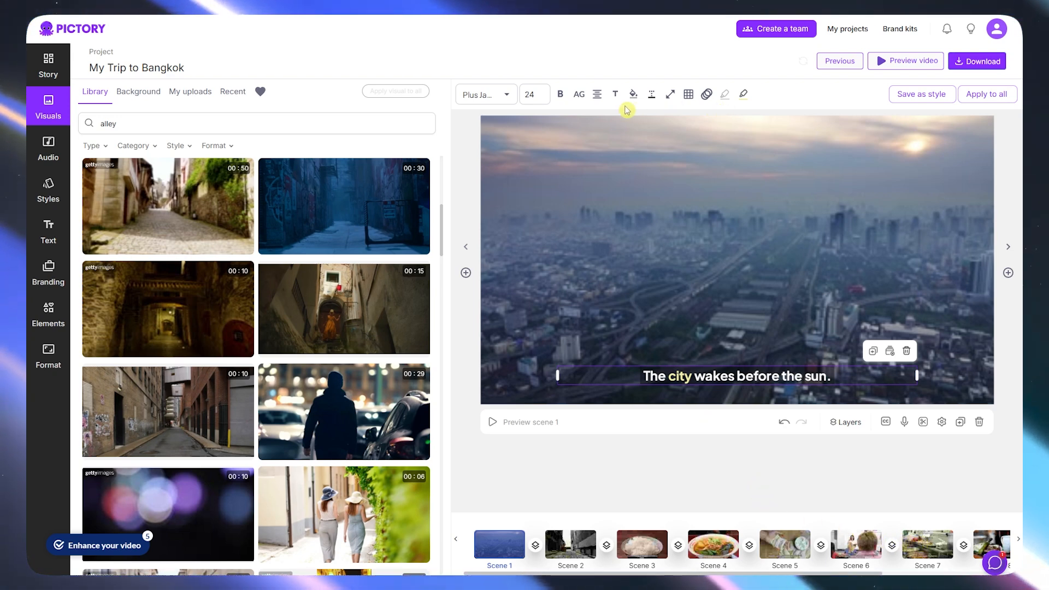
{"action": "left_click", "coordinate": [547, 469]}
{"action": "left_click", "coordinate": [689, 376]}
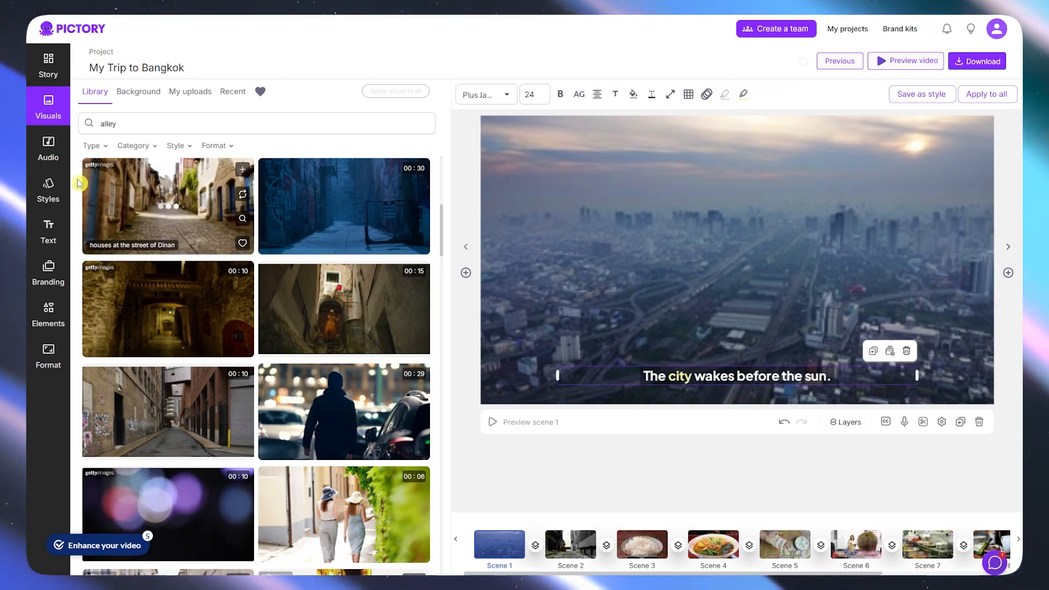
{"action": "left_click", "coordinate": [61, 199]}
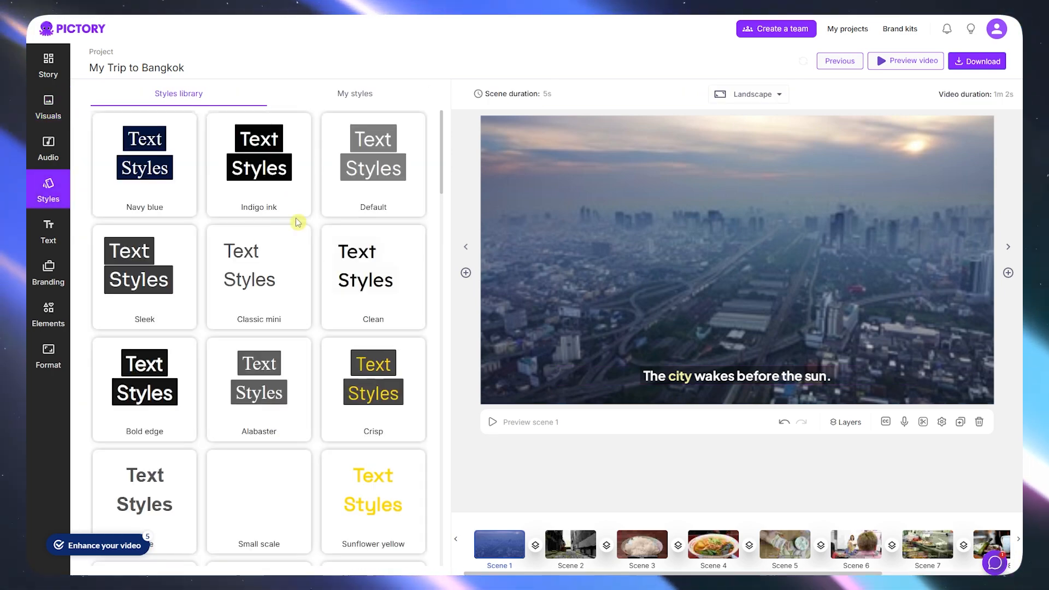
{"action": "scroll", "coordinate": [349, 257], "scroll_direction": "down", "scroll_amount": 3}
{"action": "scroll", "coordinate": [339, 306], "scroll_direction": "down", "scroll_amount": 3}
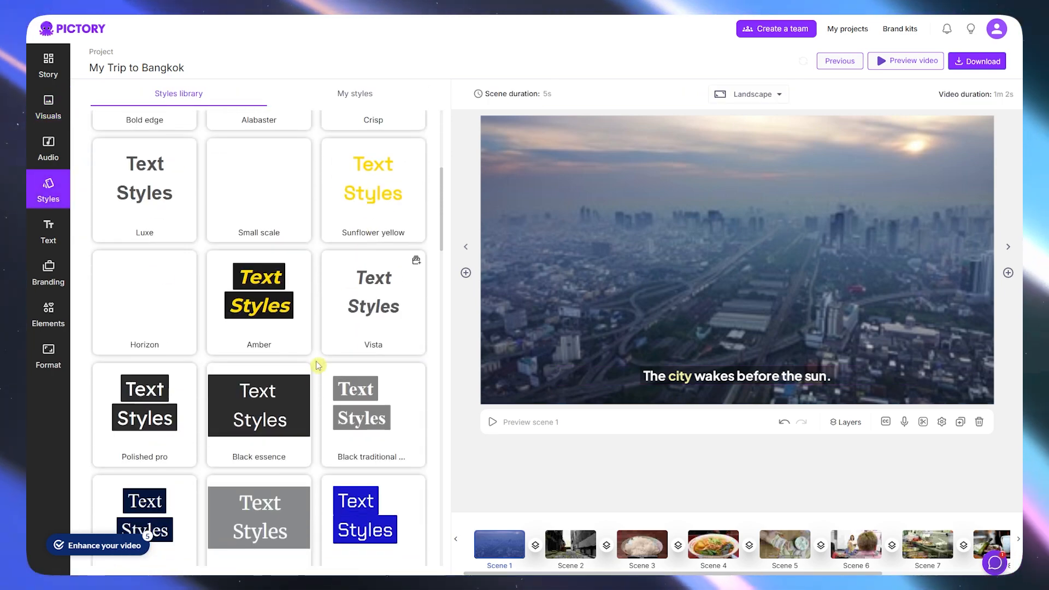
{"action": "scroll", "coordinate": [316, 382], "scroll_direction": "up", "scroll_amount": 3}
{"action": "scroll", "coordinate": [243, 409], "scroll_direction": "up", "scroll_amount": 1}
{"action": "scroll", "coordinate": [323, 300], "scroll_direction": "up", "scroll_amount": 1}
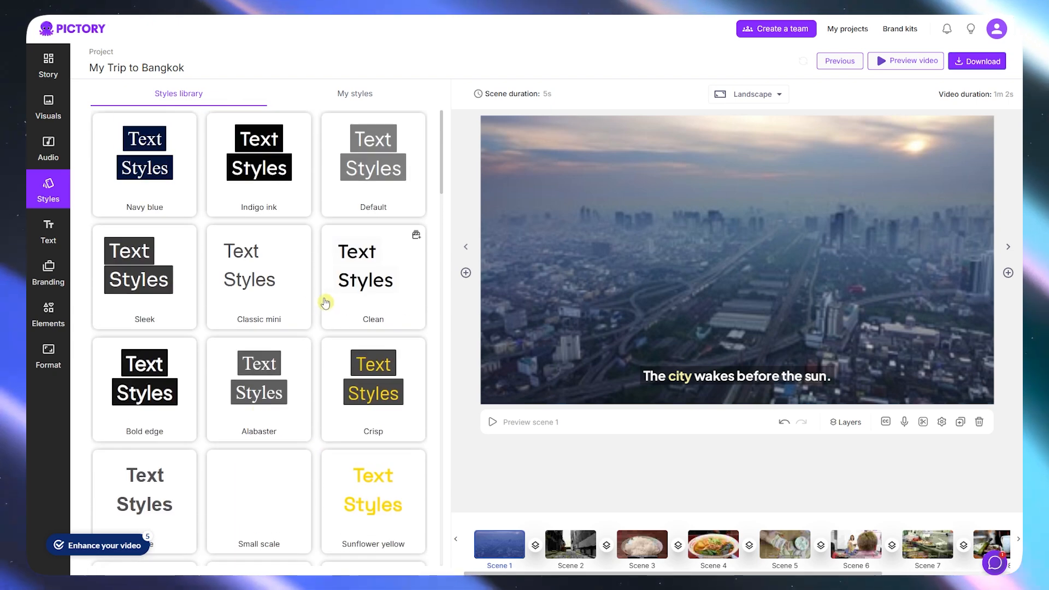
{"action": "scroll", "coordinate": [298, 367], "scroll_direction": "down", "scroll_amount": 4}
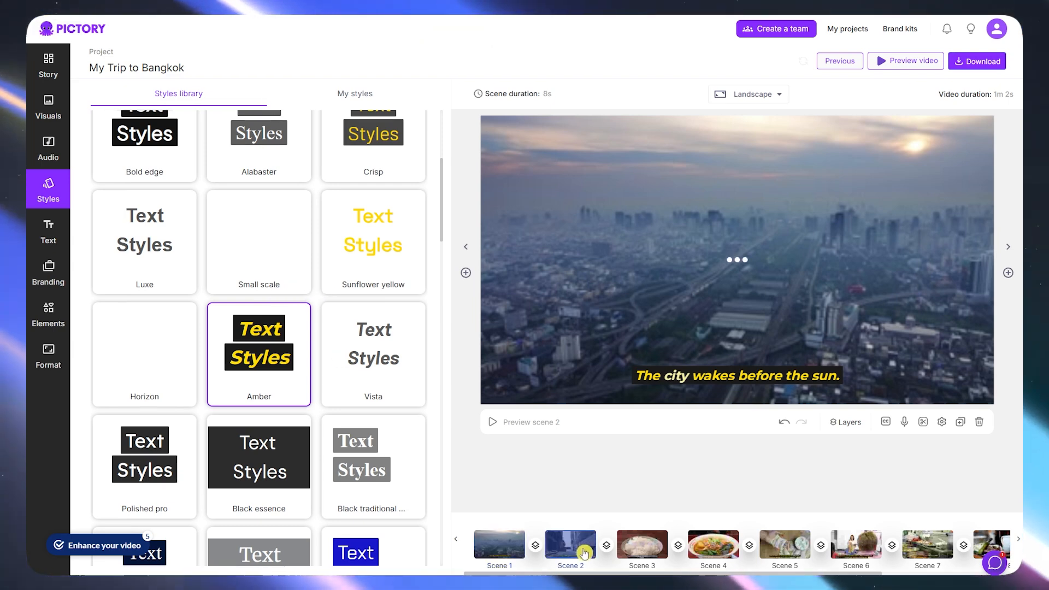
{"action": "left_click", "coordinate": [643, 549]}
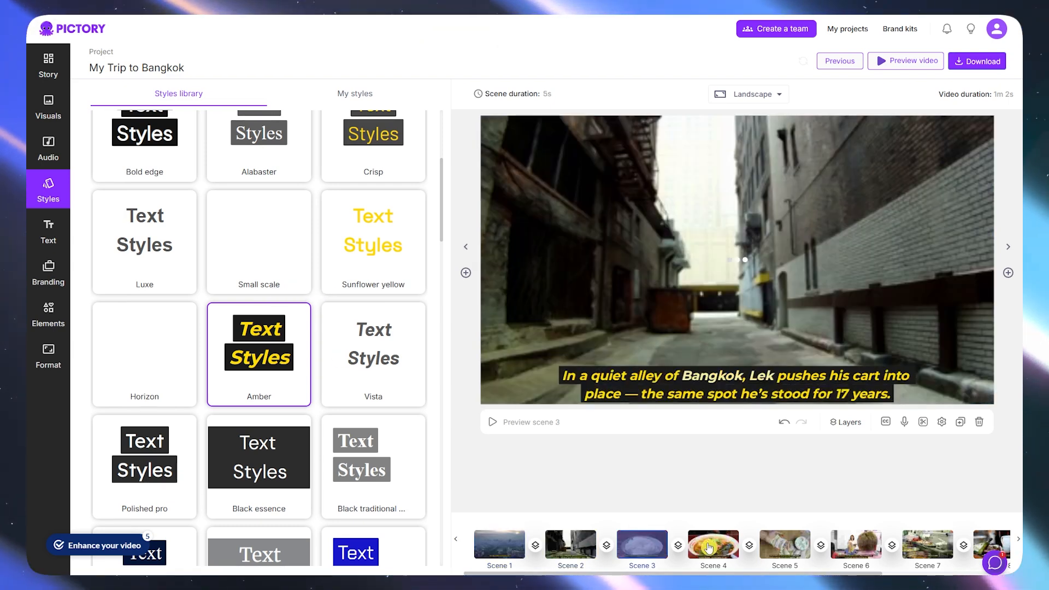
{"action": "left_click", "coordinate": [508, 551]}
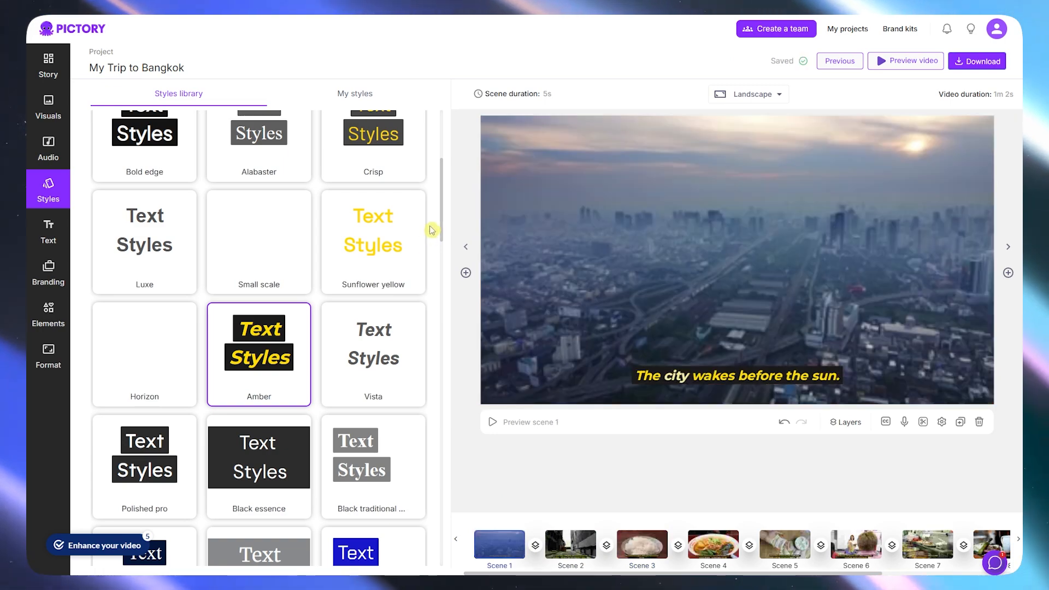
- Browse more text styles in the library and apply Sunflower yellow to the captions of all scenes
{"action": "scroll", "coordinate": [364, 265], "scroll_direction": "down", "scroll_amount": 10}
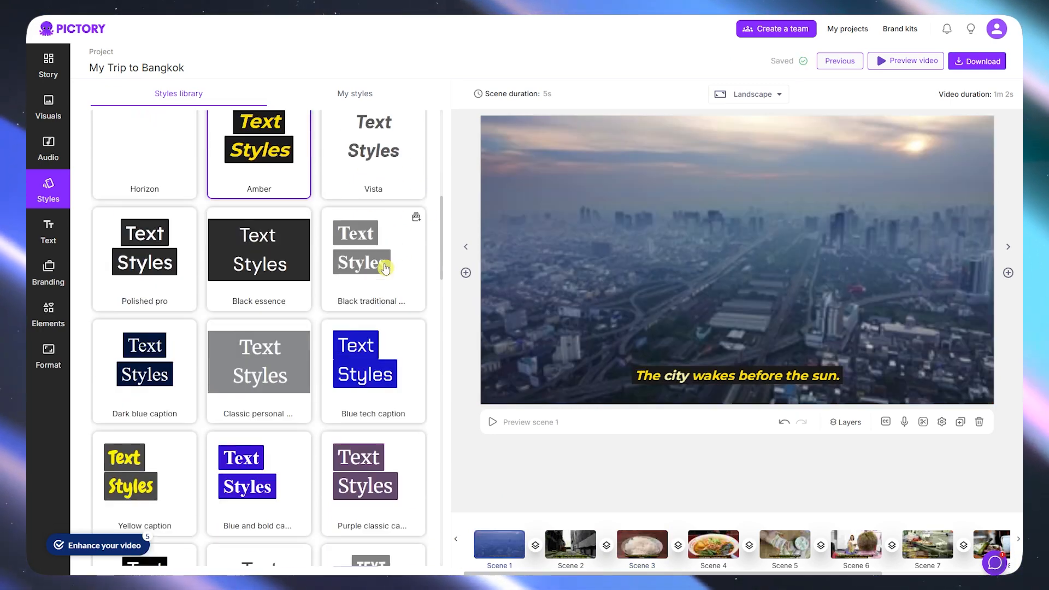
{"action": "scroll", "coordinate": [362, 287], "scroll_direction": "down", "scroll_amount": 3}
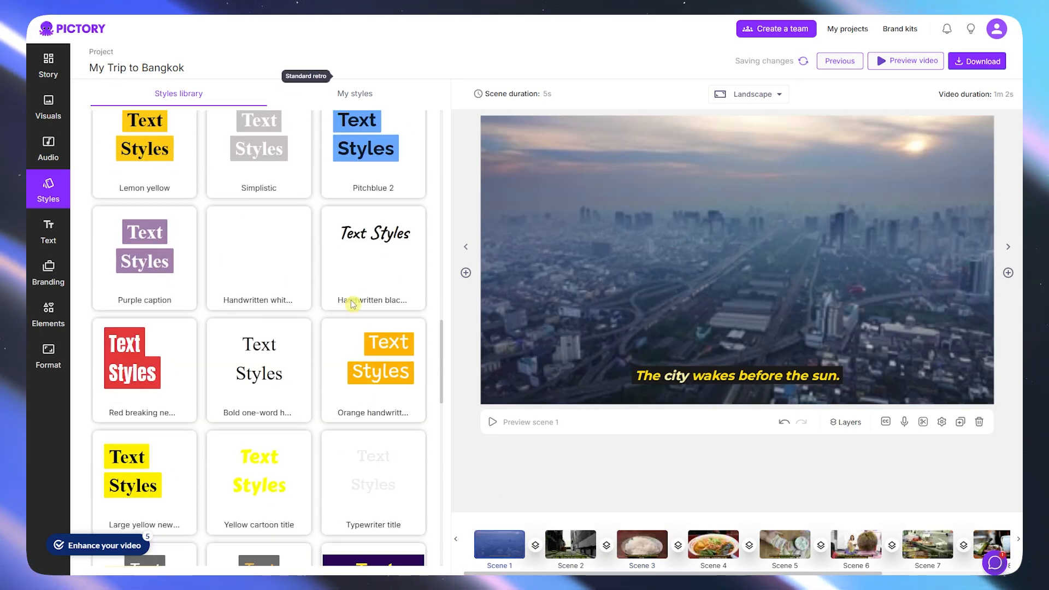
{"action": "scroll", "coordinate": [278, 352], "scroll_direction": "down", "scroll_amount": 3}
{"action": "scroll", "coordinate": [278, 352], "scroll_direction": "down", "scroll_amount": 3}
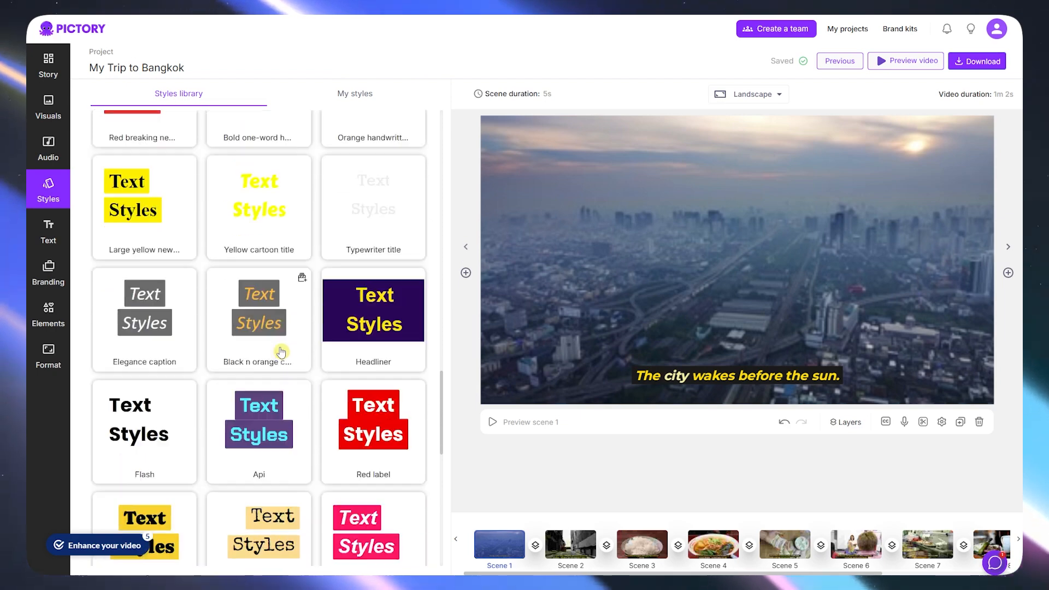
{"action": "scroll", "coordinate": [280, 350], "scroll_direction": "up", "scroll_amount": 3}
{"action": "scroll", "coordinate": [280, 345], "scroll_direction": "up", "scroll_amount": 10}
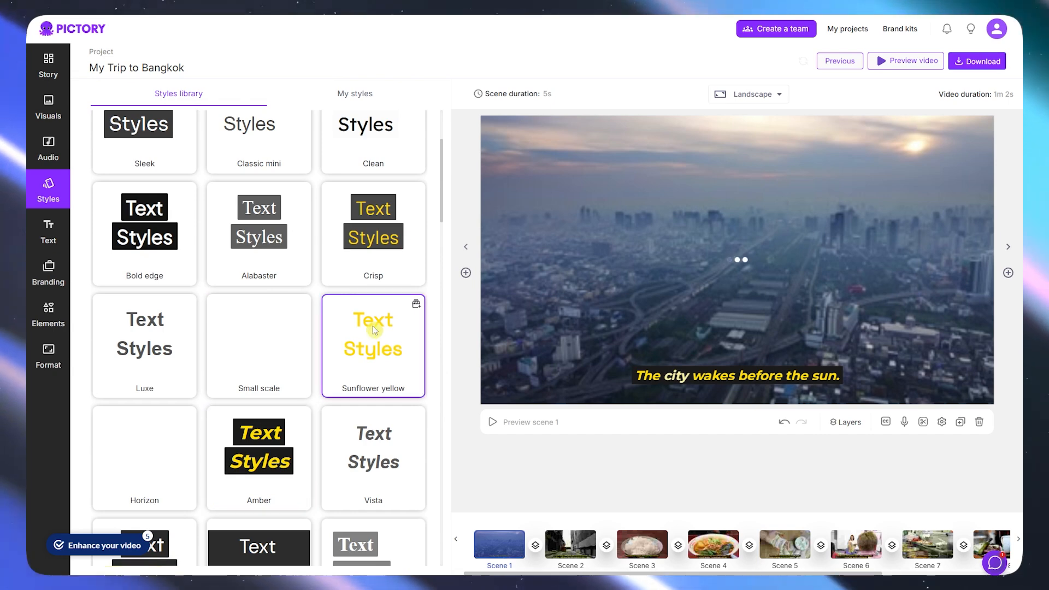
{"action": "left_click", "coordinate": [416, 307]}
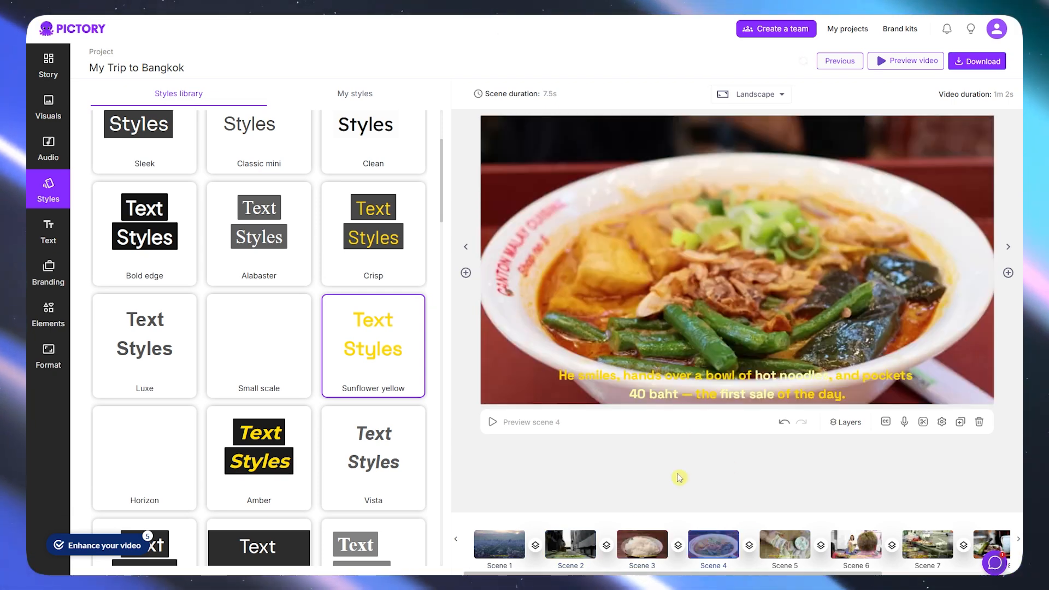
- Try the middle, bottom-left and bottom-right positions for the scene 1 caption, settle on bottom centre, and apply it to all scenes
{"action": "left_click", "coordinate": [512, 540]}
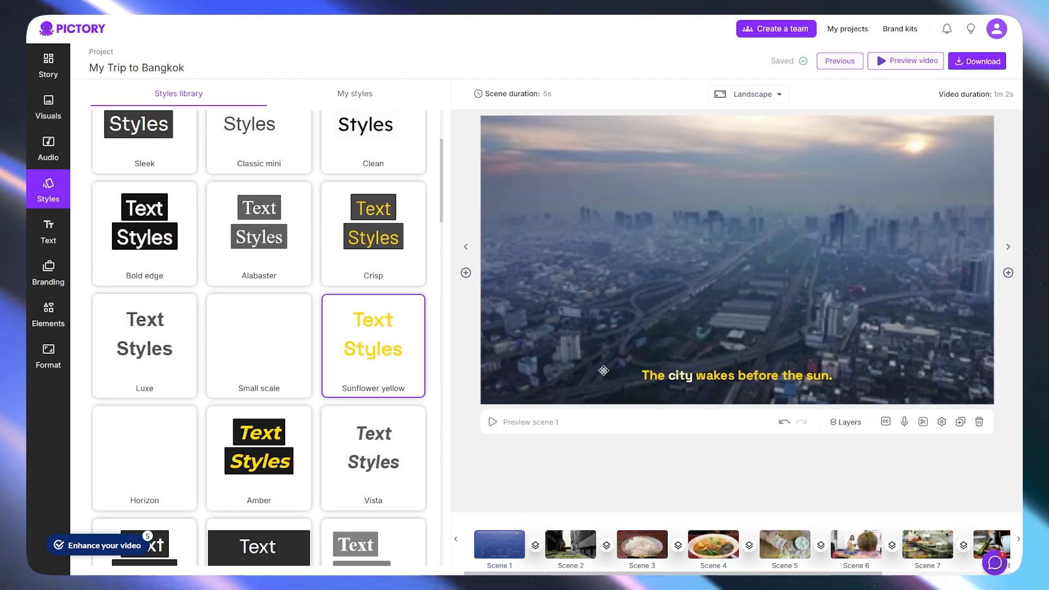
{"action": "left_click", "coordinate": [718, 376]}
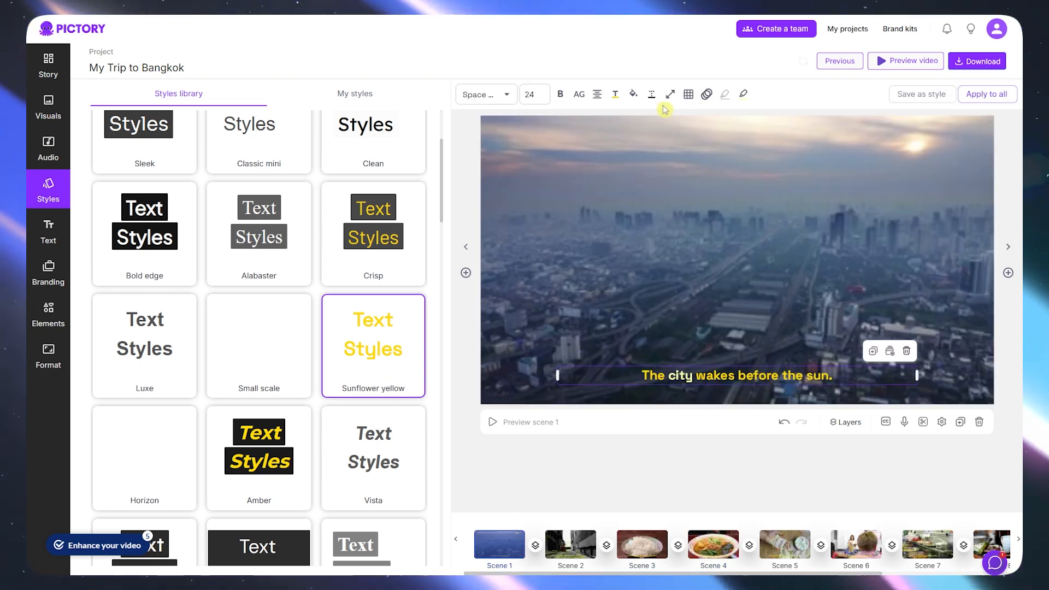
{"action": "left_click", "coordinate": [689, 97]}
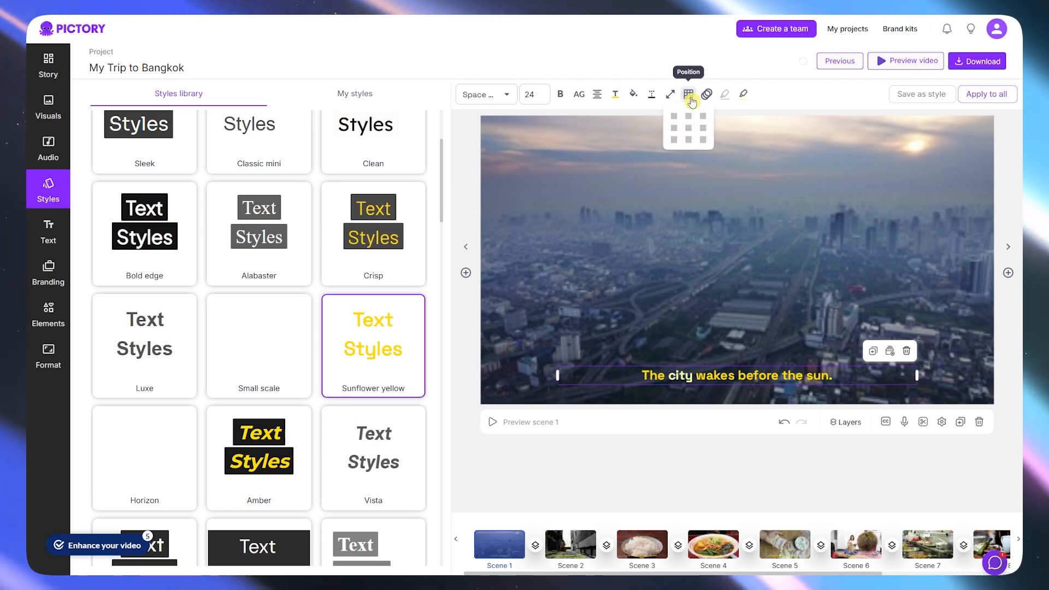
{"action": "left_click", "coordinate": [689, 132]}
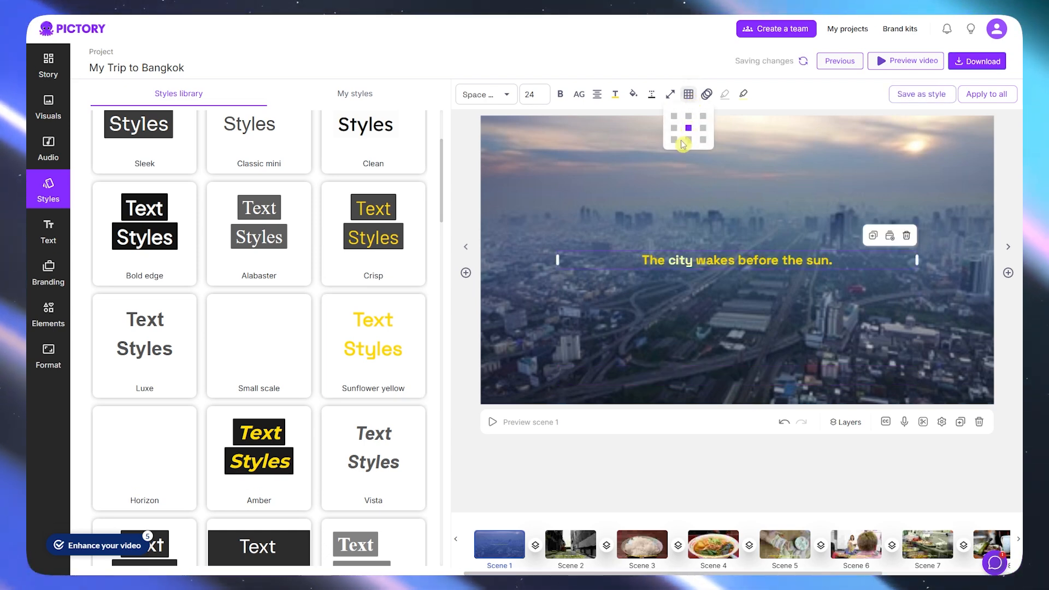
{"action": "left_click", "coordinate": [674, 140]}
{"action": "left_click", "coordinate": [704, 140]}
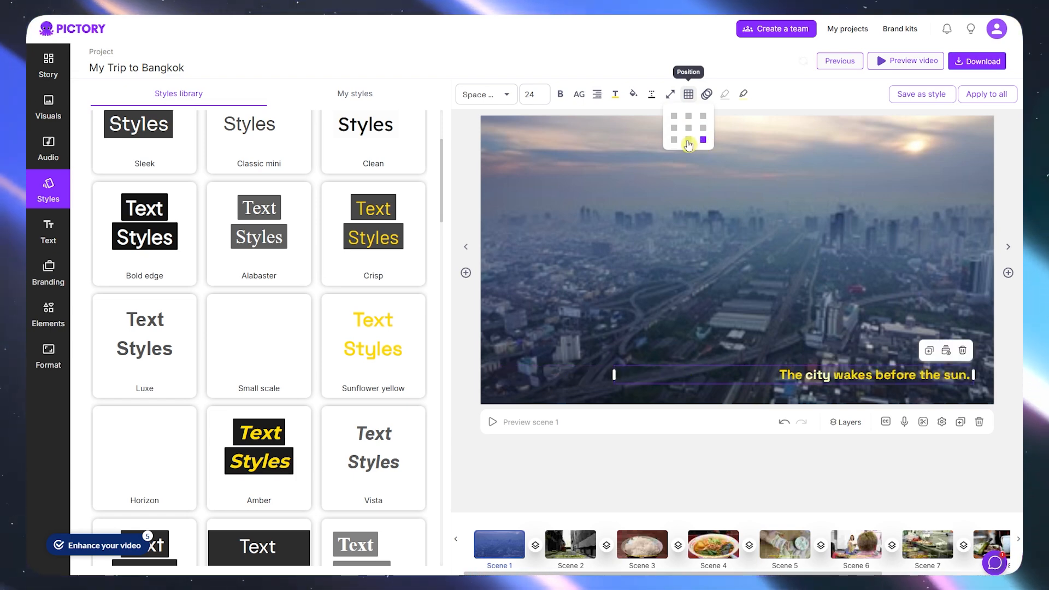
{"action": "left_click", "coordinate": [688, 140]}
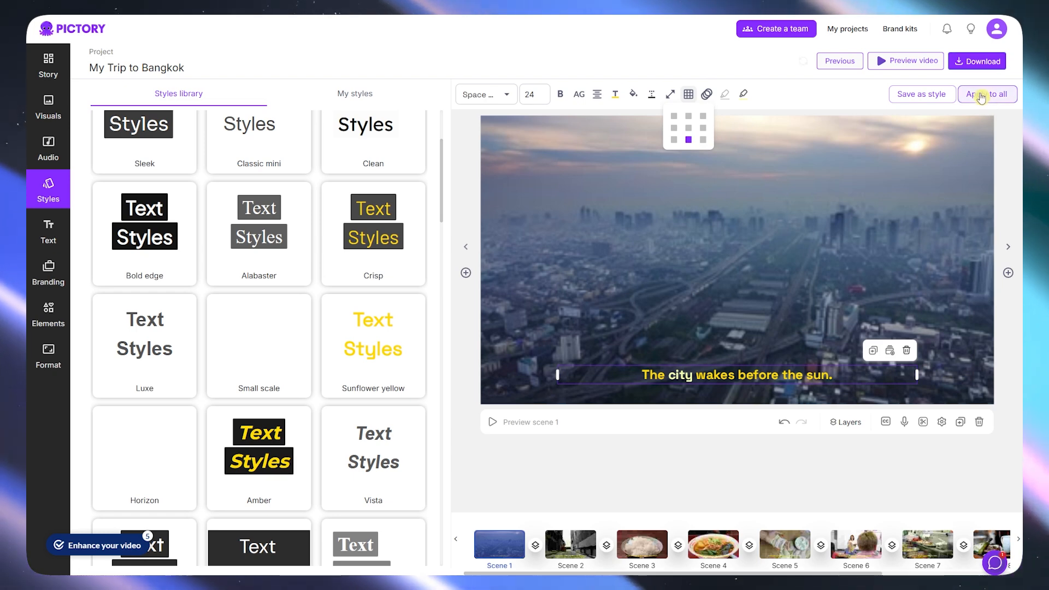
{"action": "left_click", "coordinate": [745, 363]}
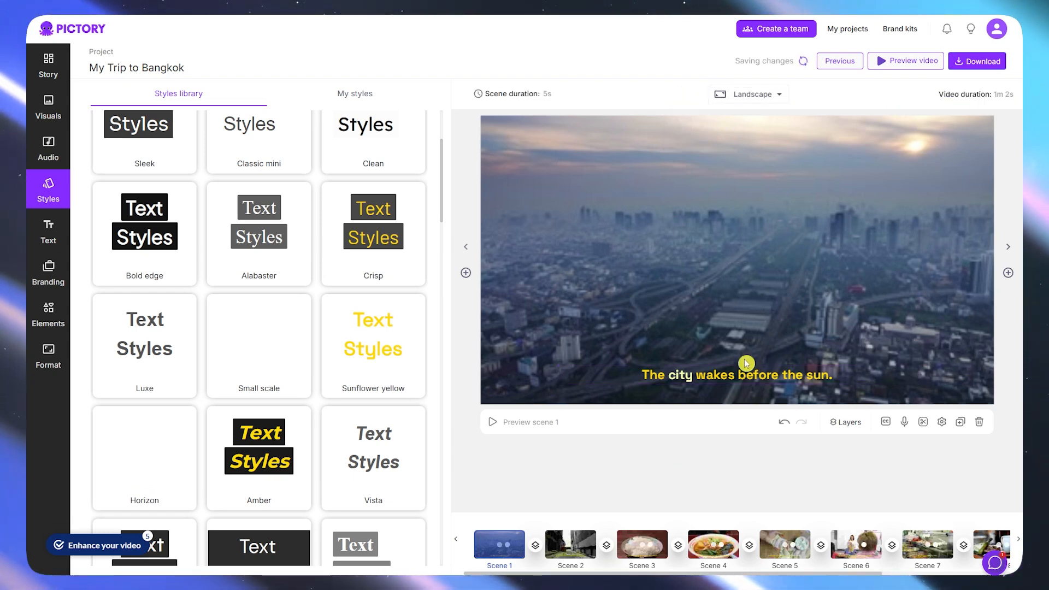
{"action": "left_click", "coordinate": [726, 370]}
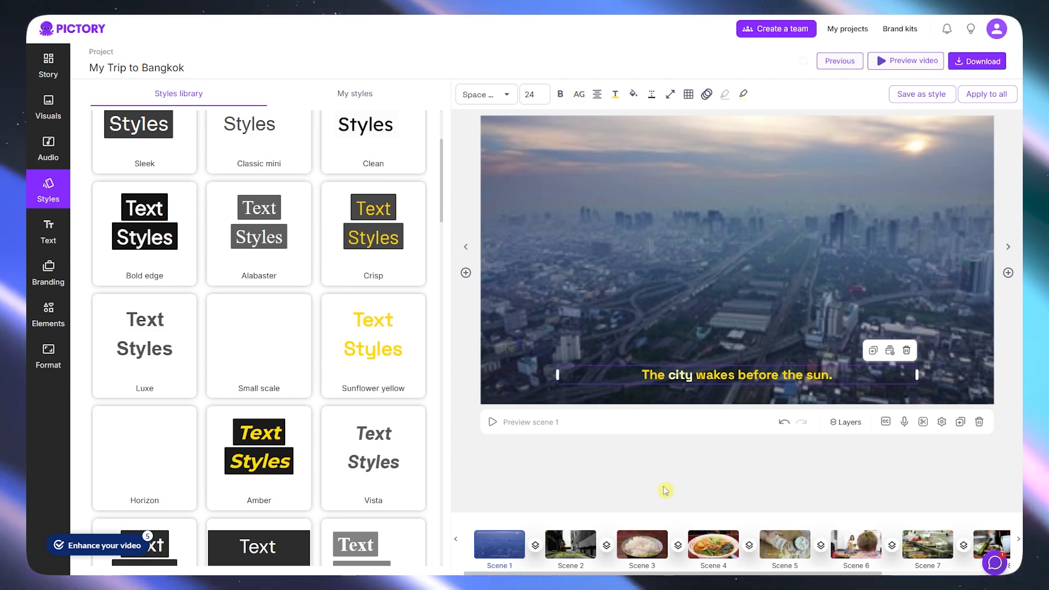
{"action": "left_click", "coordinate": [609, 482]}
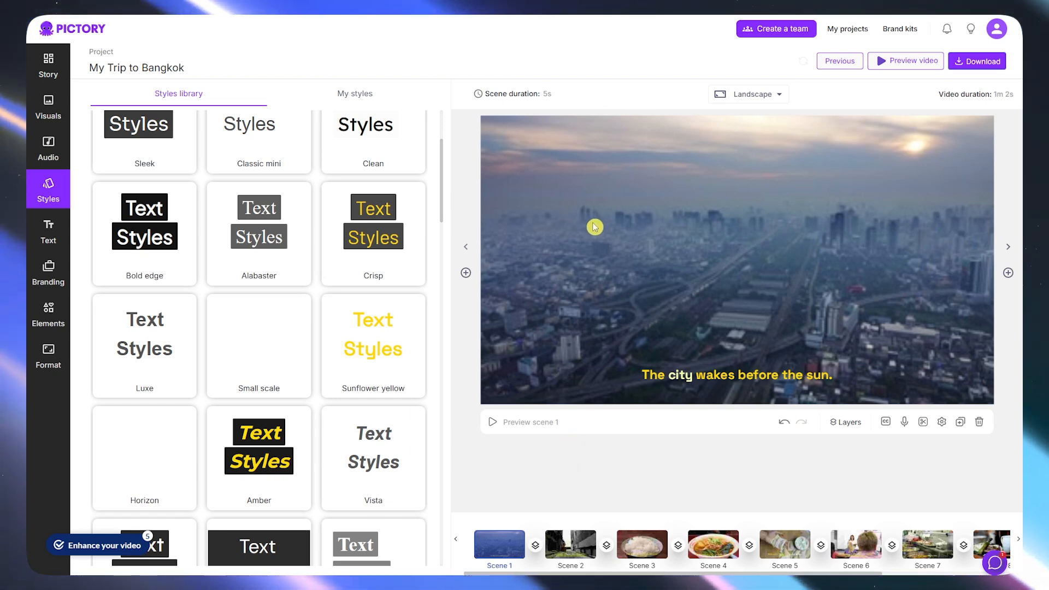
- Browse the background music tracks and filter them by the Hopeful / Optimistic mood
{"action": "left_click", "coordinate": [48, 155]}
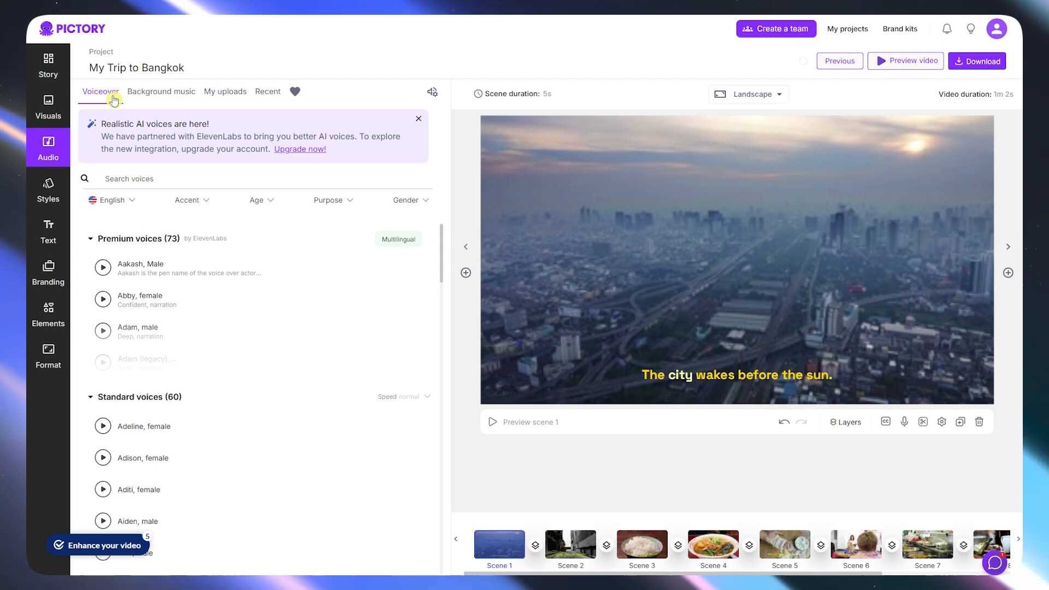
{"action": "left_click", "coordinate": [143, 98]}
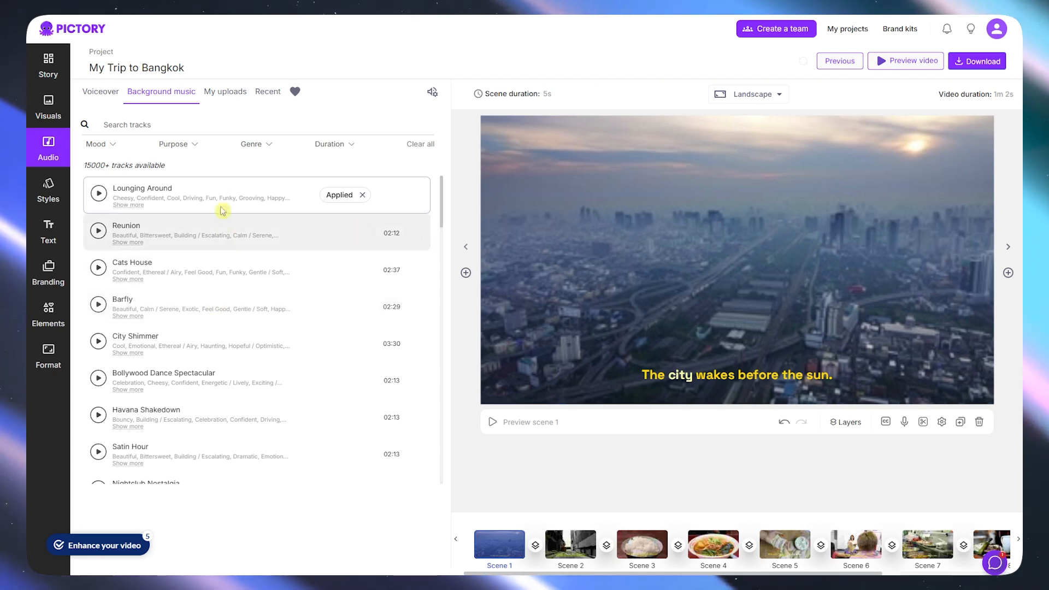
{"action": "left_click", "coordinate": [113, 146]}
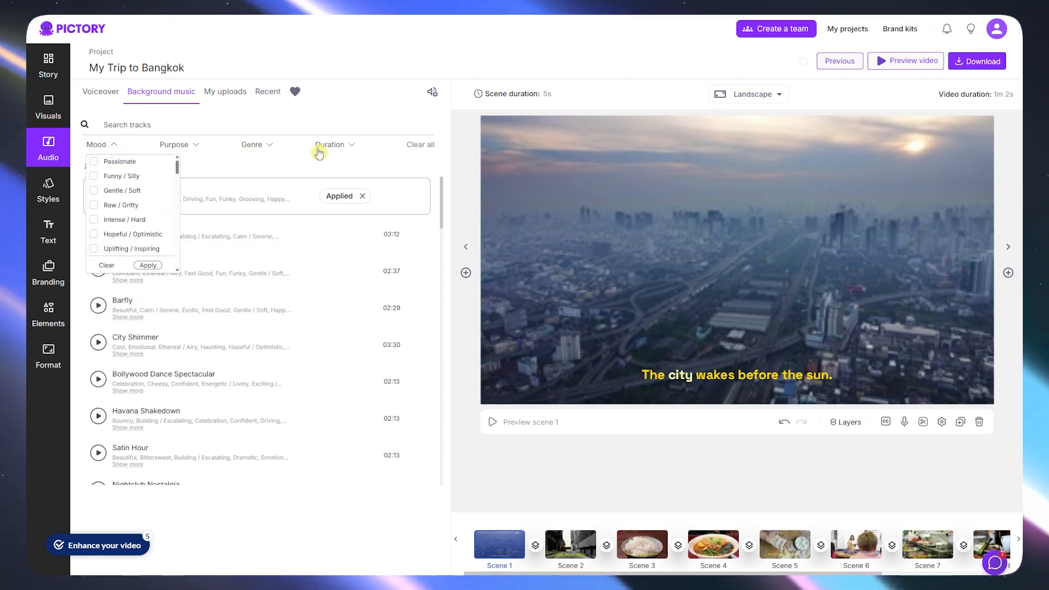
{"action": "left_click", "coordinate": [383, 70]}
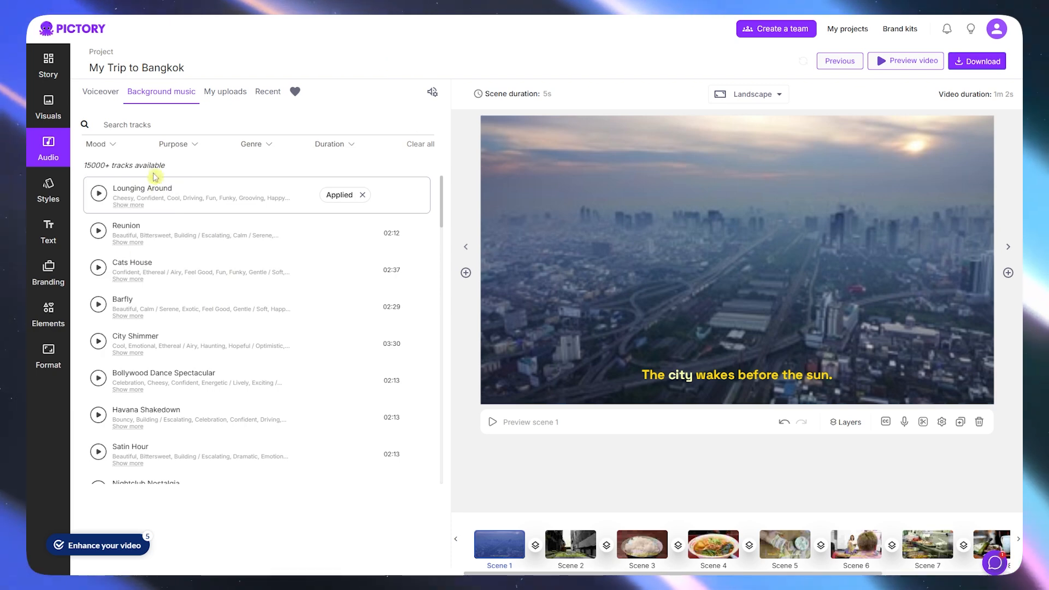
{"action": "scroll", "coordinate": [223, 246], "scroll_direction": "down", "scroll_amount": 5}
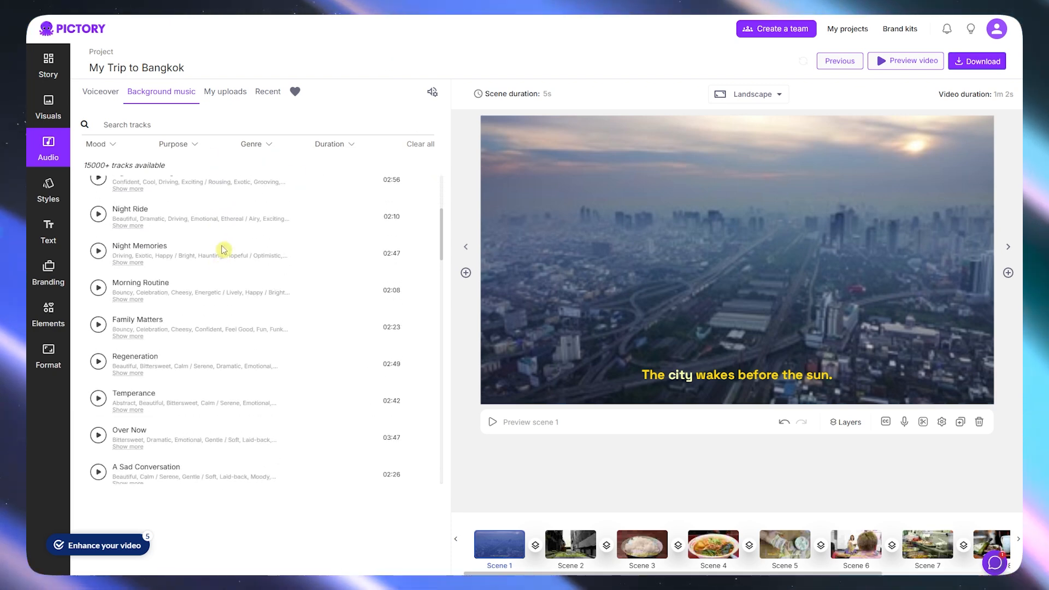
{"action": "scroll", "coordinate": [224, 252], "scroll_direction": "down", "scroll_amount": 4}
{"action": "scroll", "coordinate": [220, 247], "scroll_direction": "up", "scroll_amount": 9}
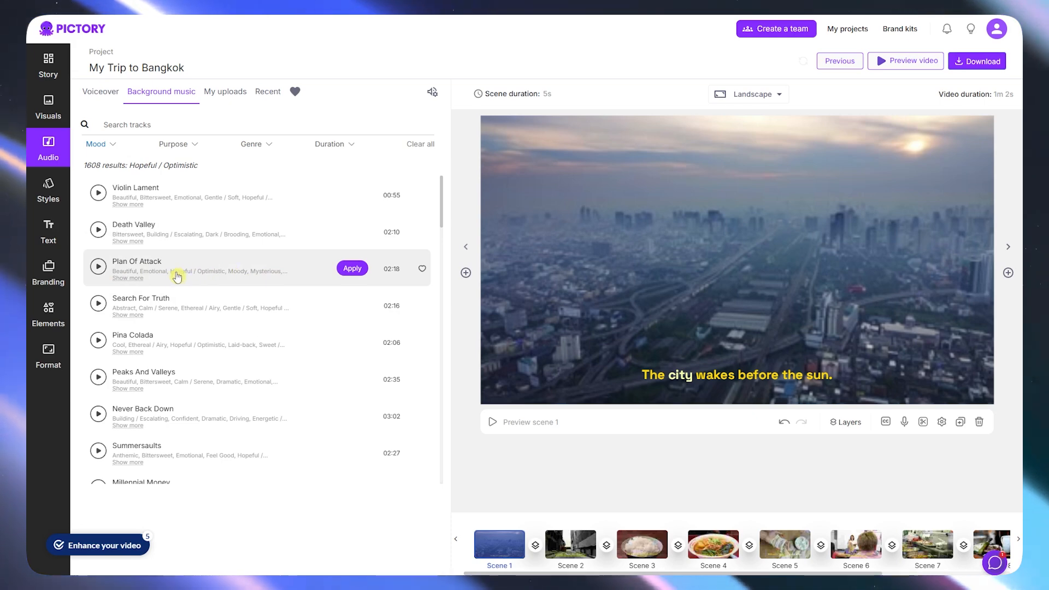
- Review the mood filter, listen to the track Plan Of Attack, and apply it as the background music
{"action": "left_click", "coordinate": [111, 145]}
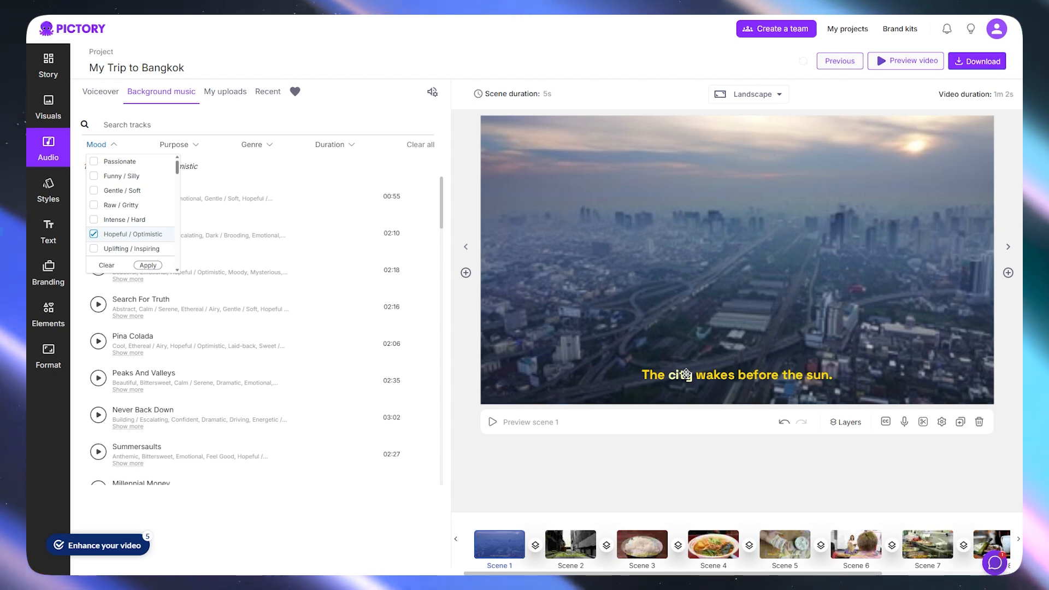
{"action": "left_click", "coordinate": [685, 374]}
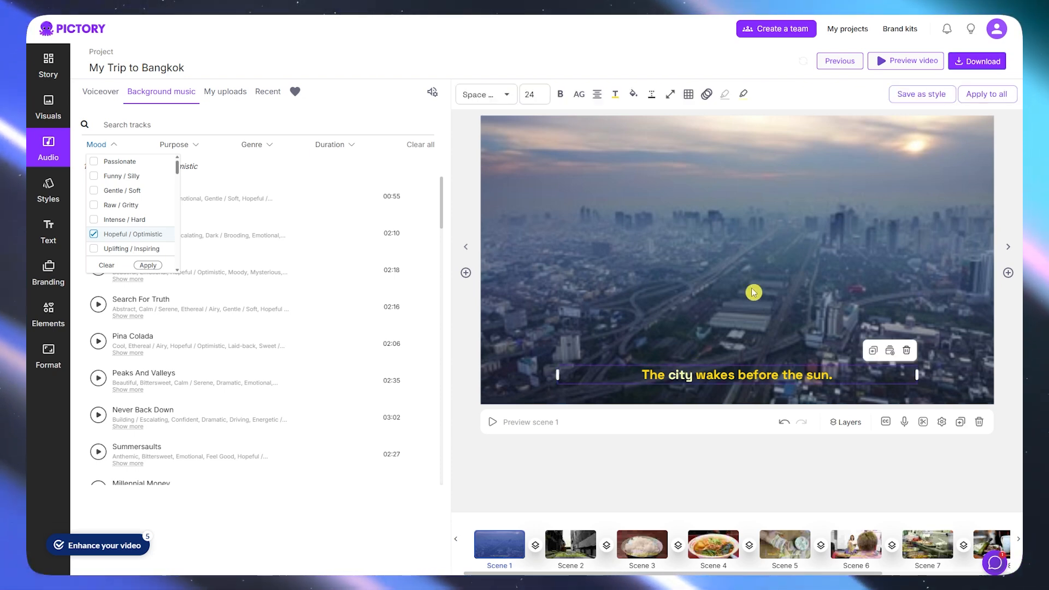
{"action": "left_click", "coordinate": [482, 473]}
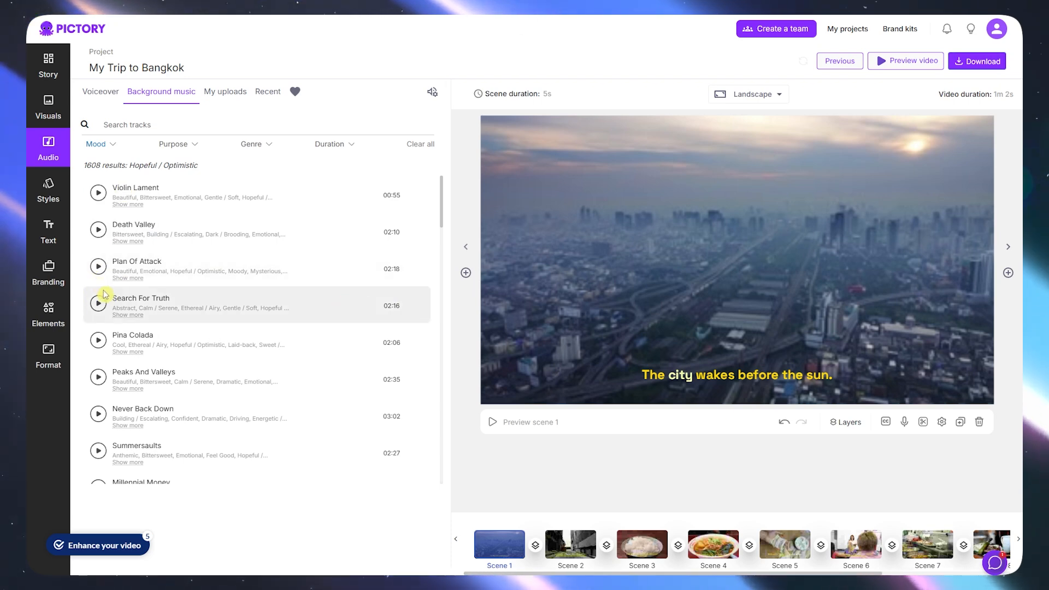
{"action": "left_click", "coordinate": [99, 267]}
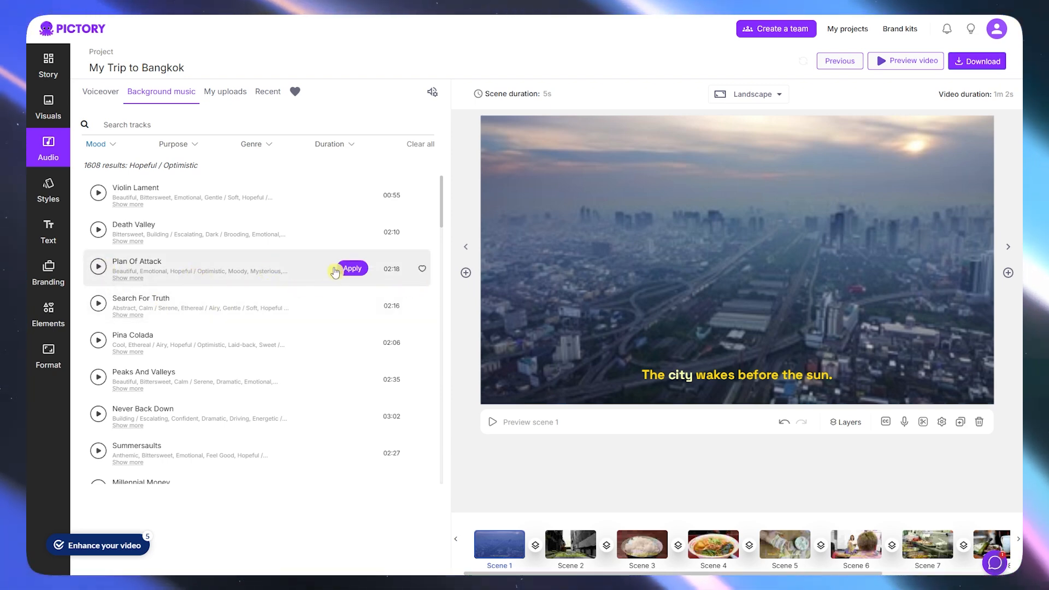
{"action": "left_click", "coordinate": [349, 268]}
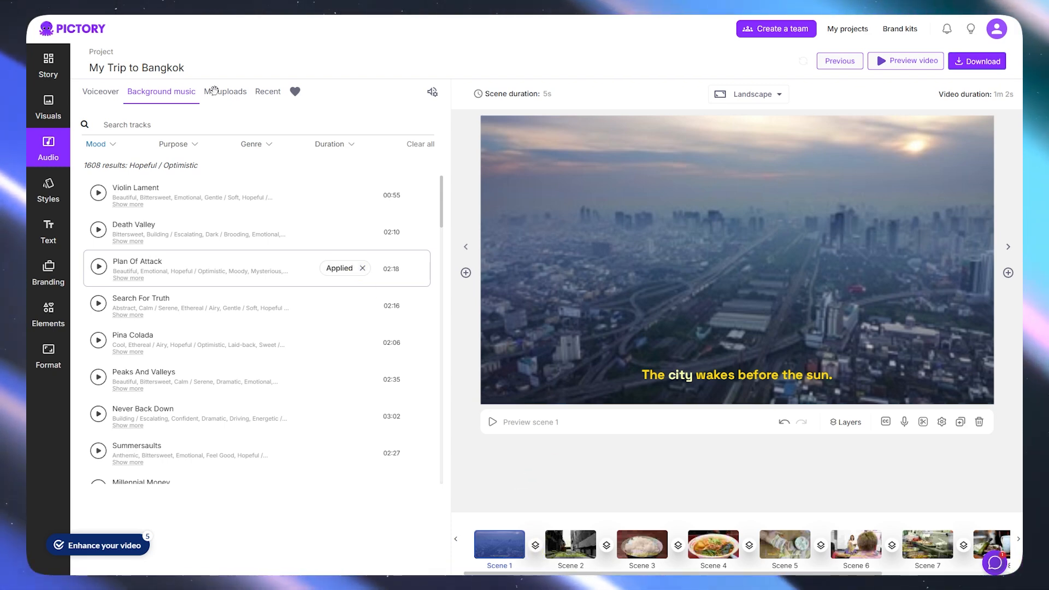
- Browse the premium and standard voiceover voices and listen to samples of Arthur, Austin and Aveek
{"action": "left_click", "coordinate": [103, 94]}
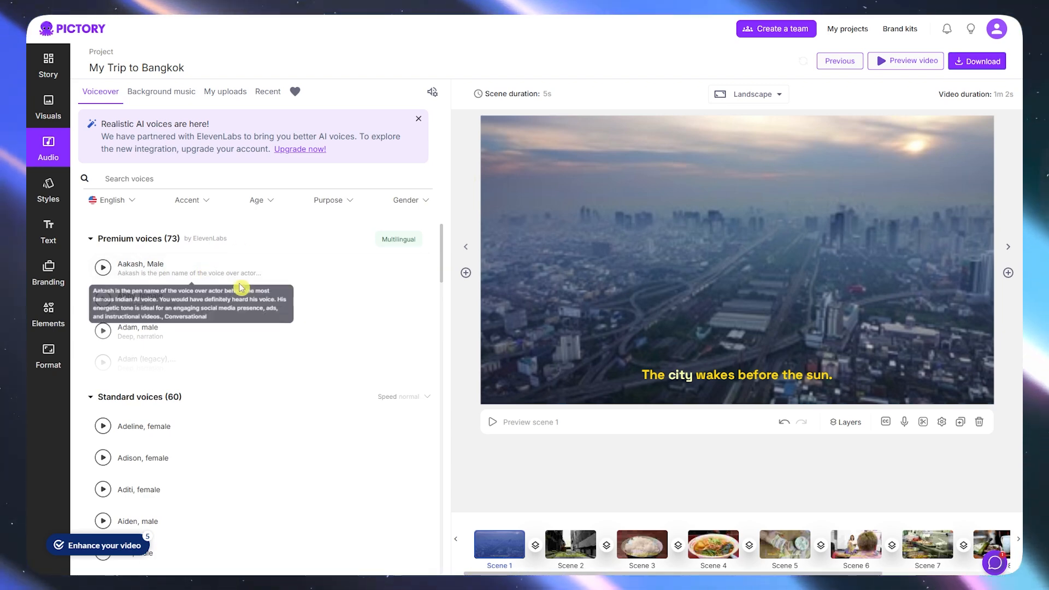
{"action": "scroll", "coordinate": [197, 320], "scroll_direction": "down", "scroll_amount": 2}
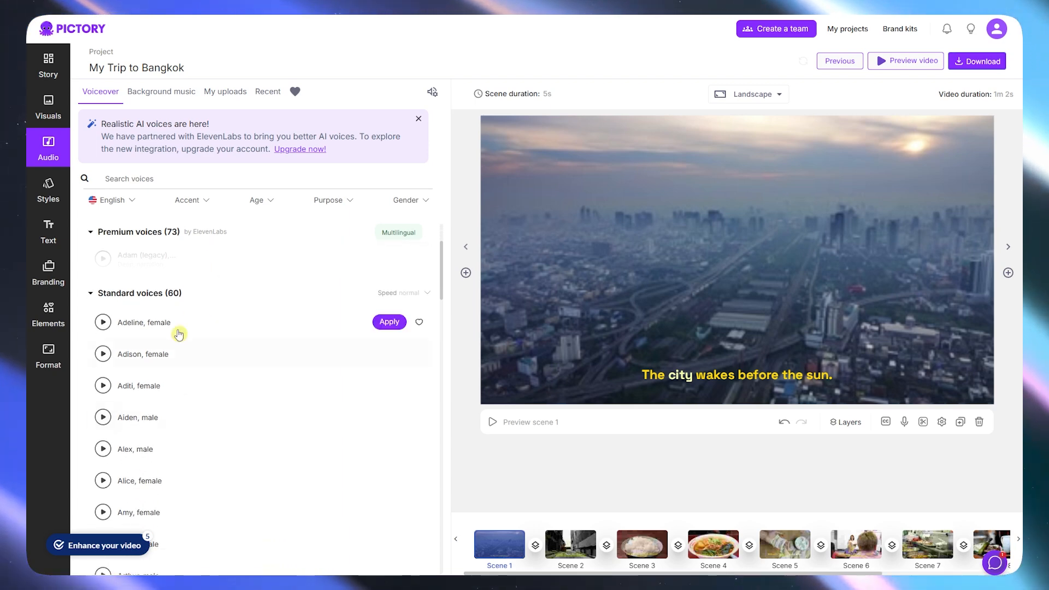
{"action": "scroll", "coordinate": [162, 377], "scroll_direction": "up", "scroll_amount": 2}
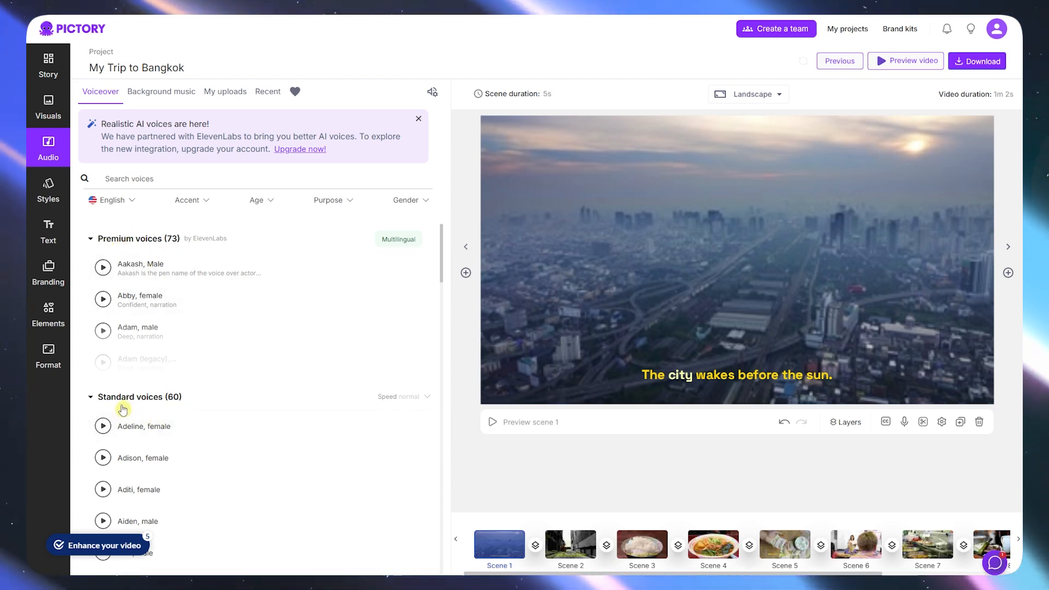
{"action": "scroll", "coordinate": [164, 432], "scroll_direction": "down", "scroll_amount": 3}
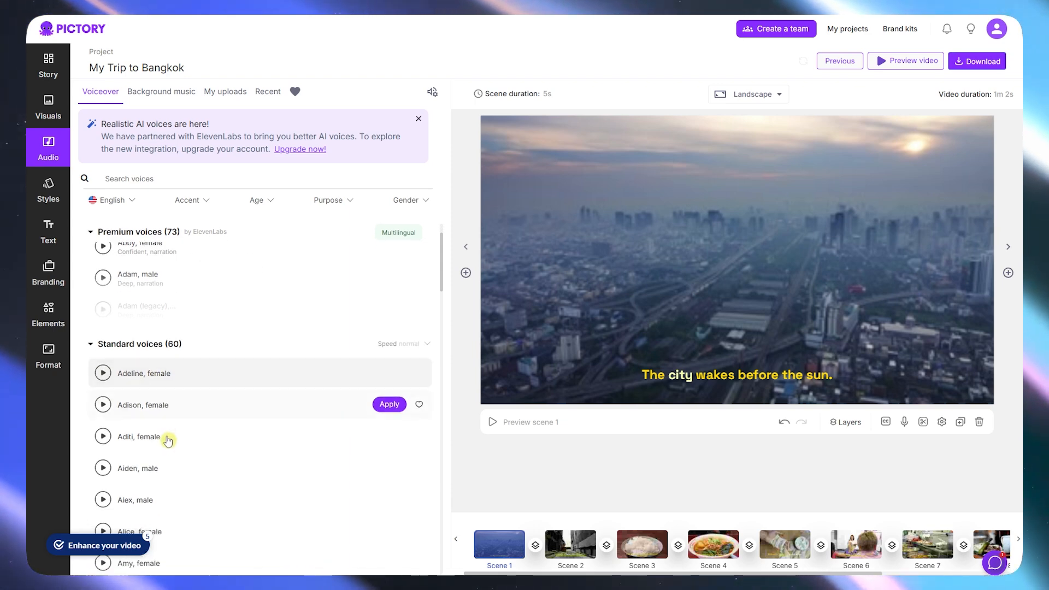
{"action": "scroll", "coordinate": [203, 399], "scroll_direction": "down", "scroll_amount": 2}
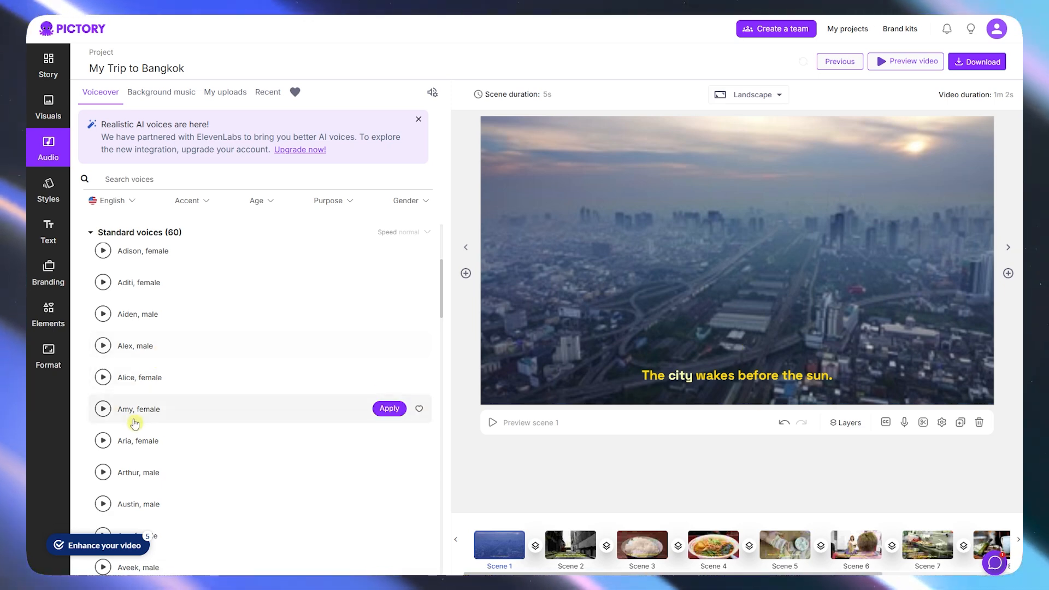
{"action": "scroll", "coordinate": [120, 418], "scroll_direction": "down", "scroll_amount": 1}
{"action": "left_click", "coordinate": [103, 421]}
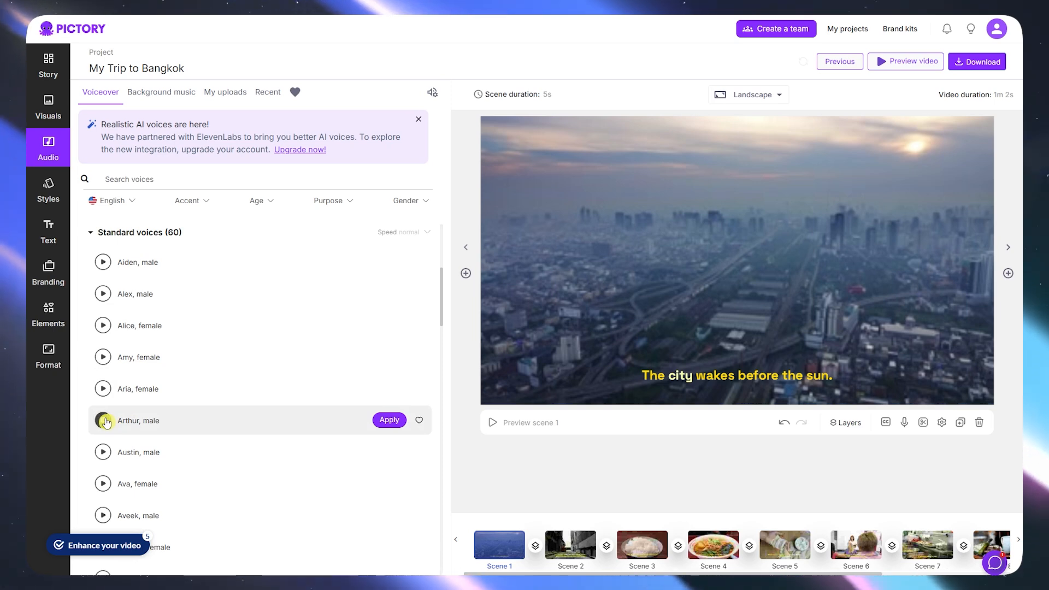
{"action": "left_click", "coordinate": [103, 452]}
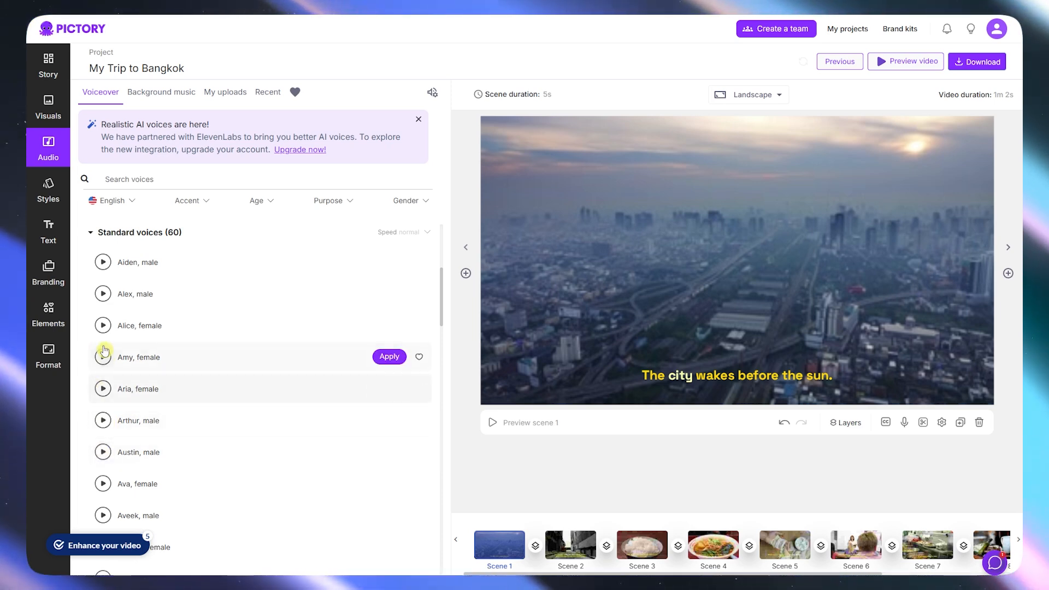
{"action": "scroll", "coordinate": [105, 431], "scroll_direction": "down", "scroll_amount": 2}
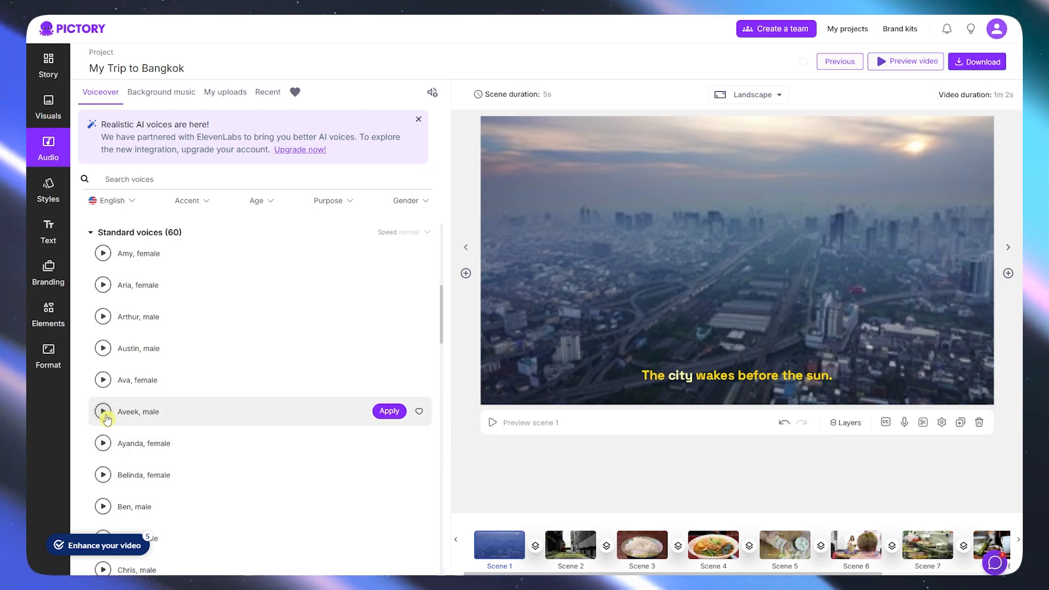
{"action": "left_click", "coordinate": [104, 412]}
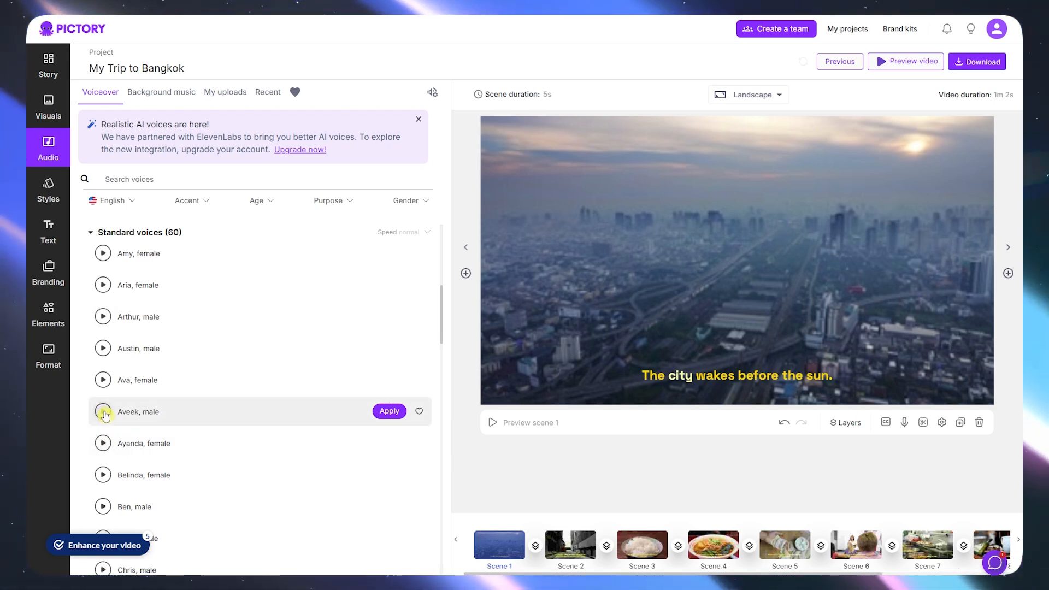
- Apply the standard male voice Alex as the voiceover and set the voiceover volume to 65%
{"action": "scroll", "coordinate": [107, 426], "scroll_direction": "up", "scroll_amount": 5}
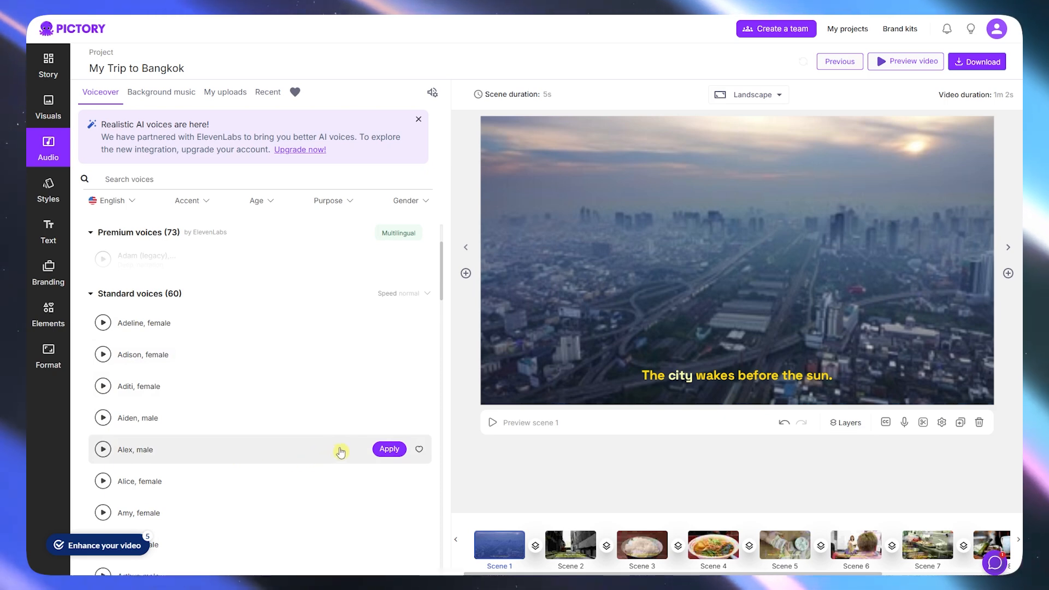
{"action": "left_click", "coordinate": [390, 450]}
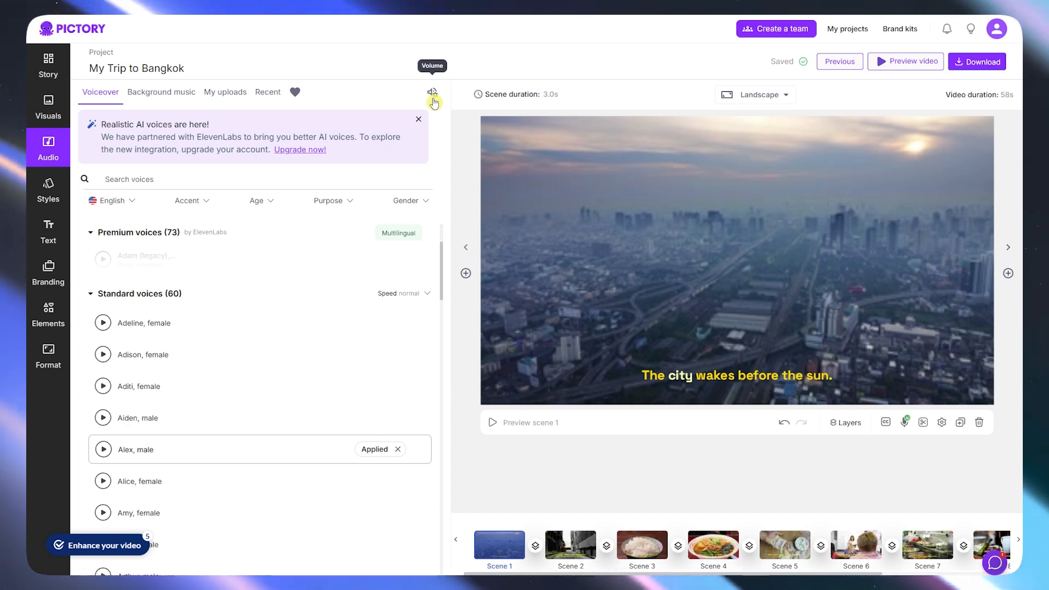
{"action": "left_click", "coordinate": [433, 100]}
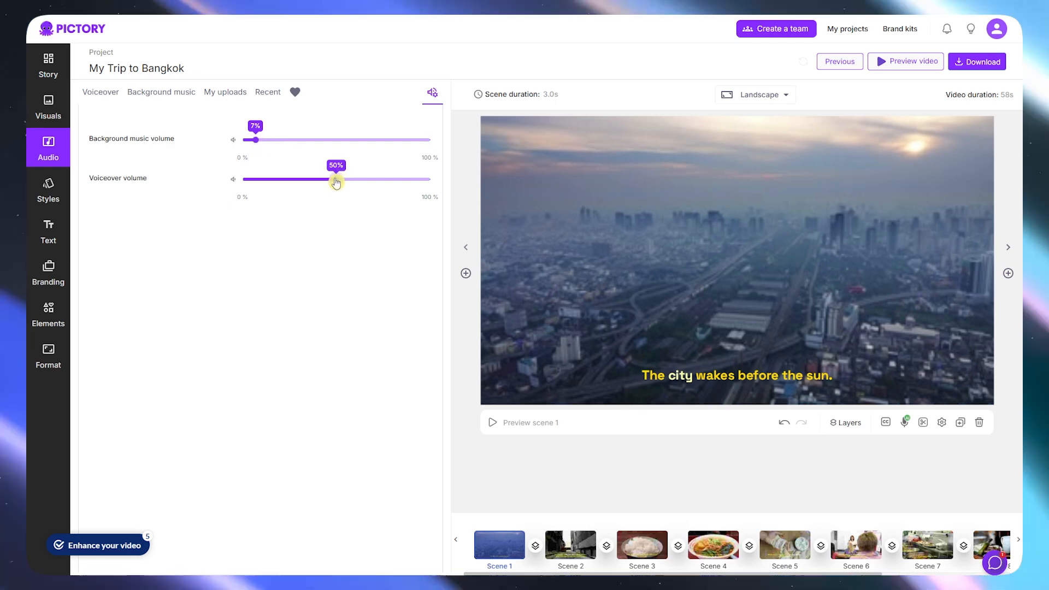
{"action": "left_click_drag", "start_coordinate": [338, 181], "coordinate": [356, 186]}
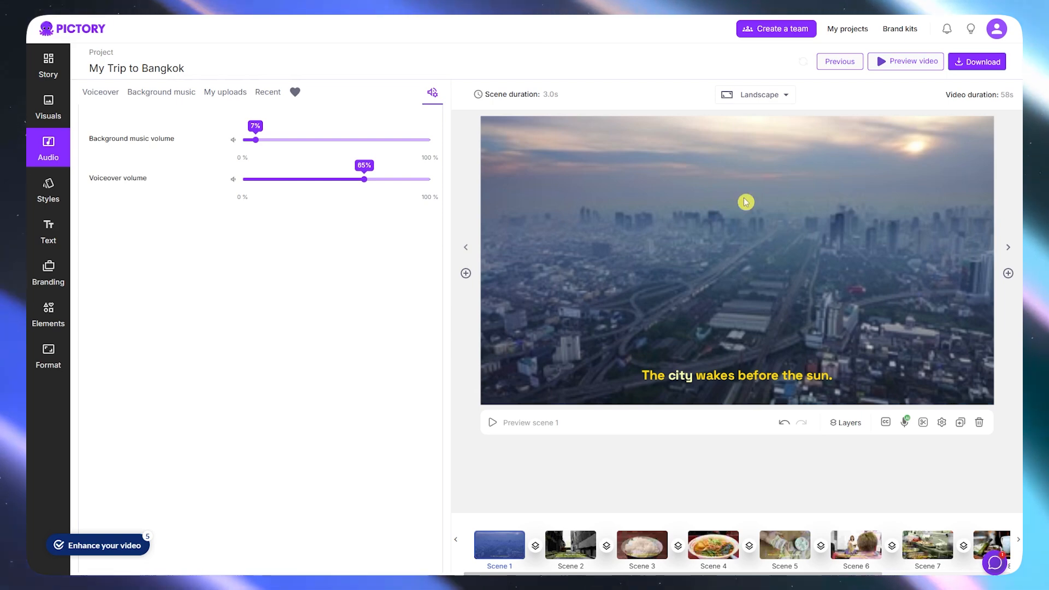
- Play the preview of the full video to check the visuals, captions and audio, and pause it at scene 3
{"action": "left_click", "coordinate": [906, 69]}
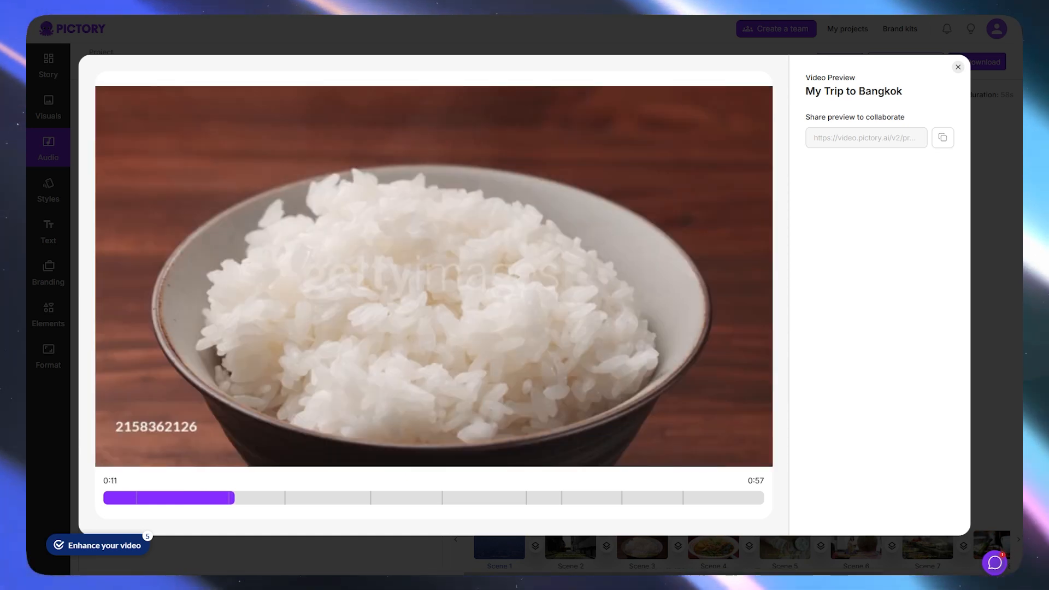
{"action": "left_click", "coordinate": [362, 306]}
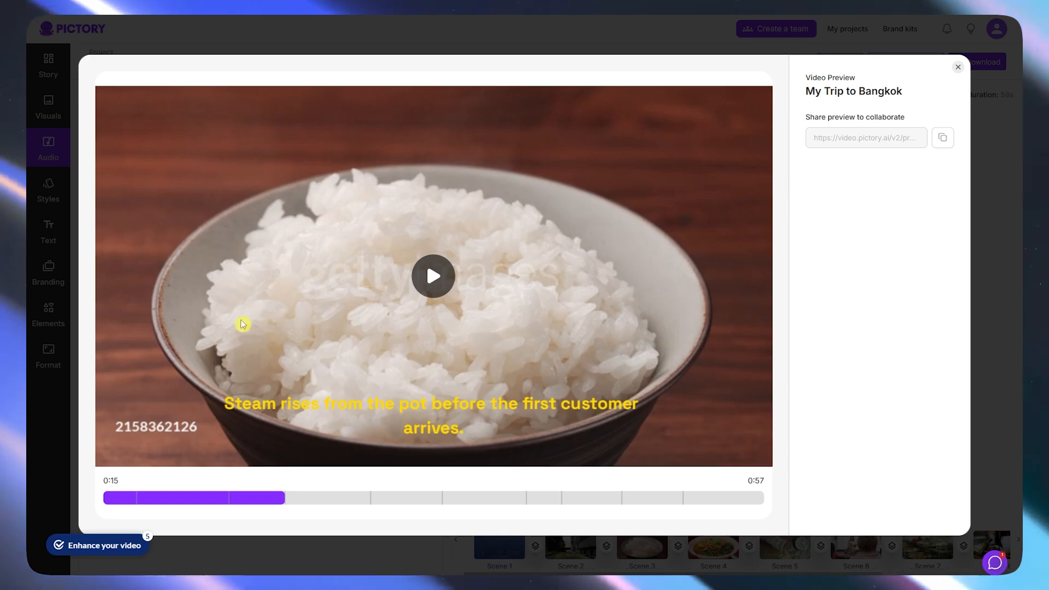
- Close the video preview, add the Smooth Right transition between scenes 1 and 2, and apply it to the entire video
{"action": "left_click", "coordinate": [957, 67]}
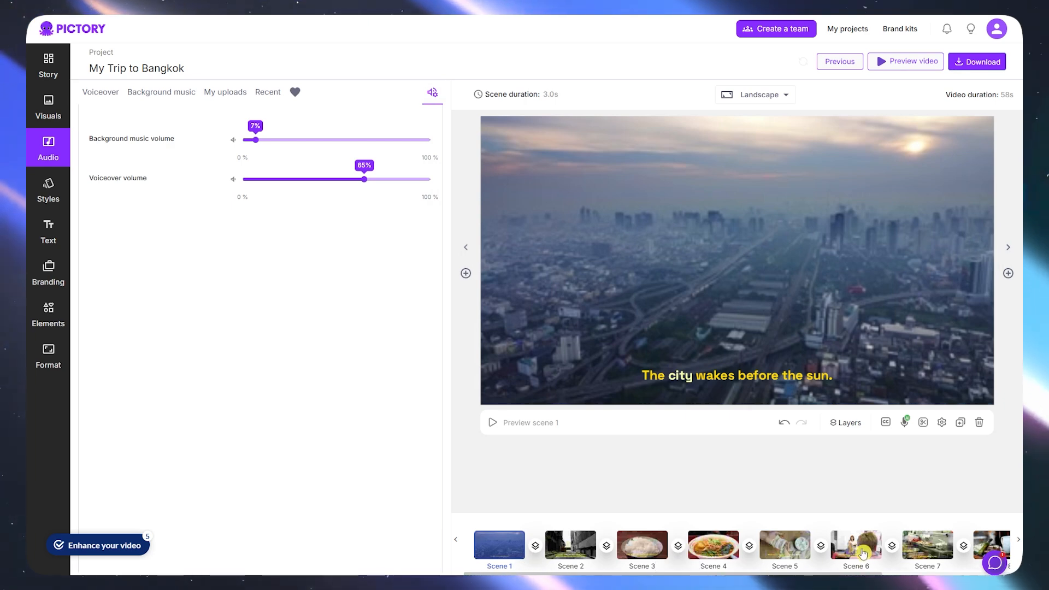
{"action": "left_click", "coordinate": [535, 548]}
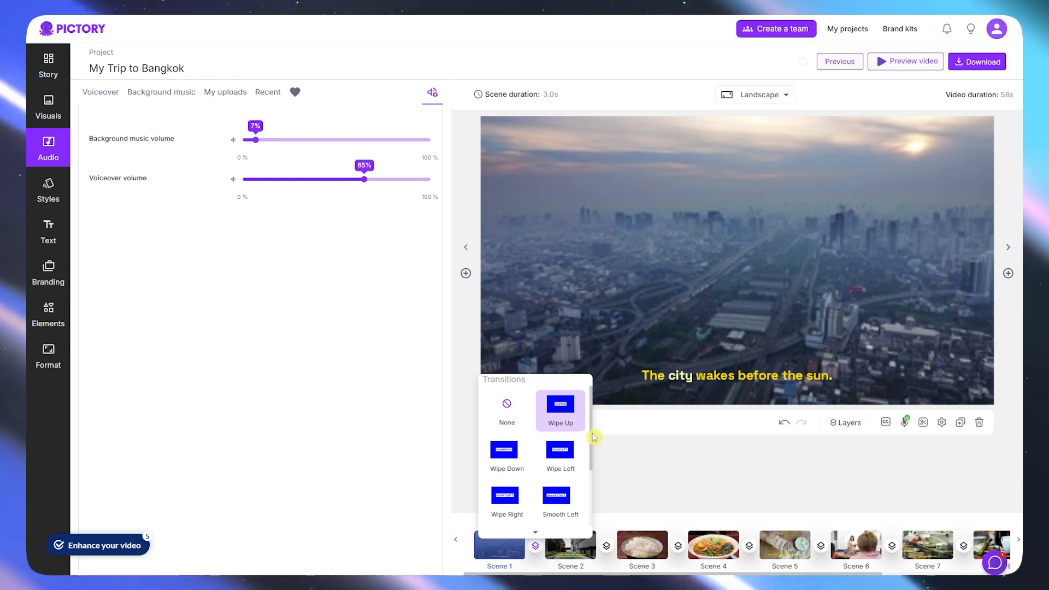
{"action": "scroll", "coordinate": [543, 442], "scroll_direction": "down", "scroll_amount": 2}
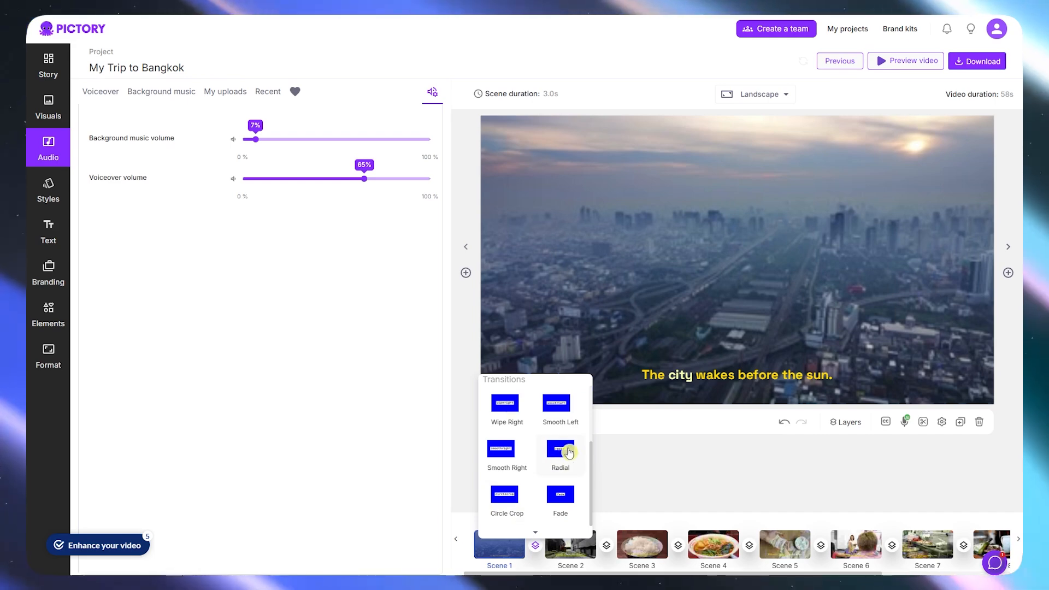
{"action": "left_click", "coordinate": [503, 457]}
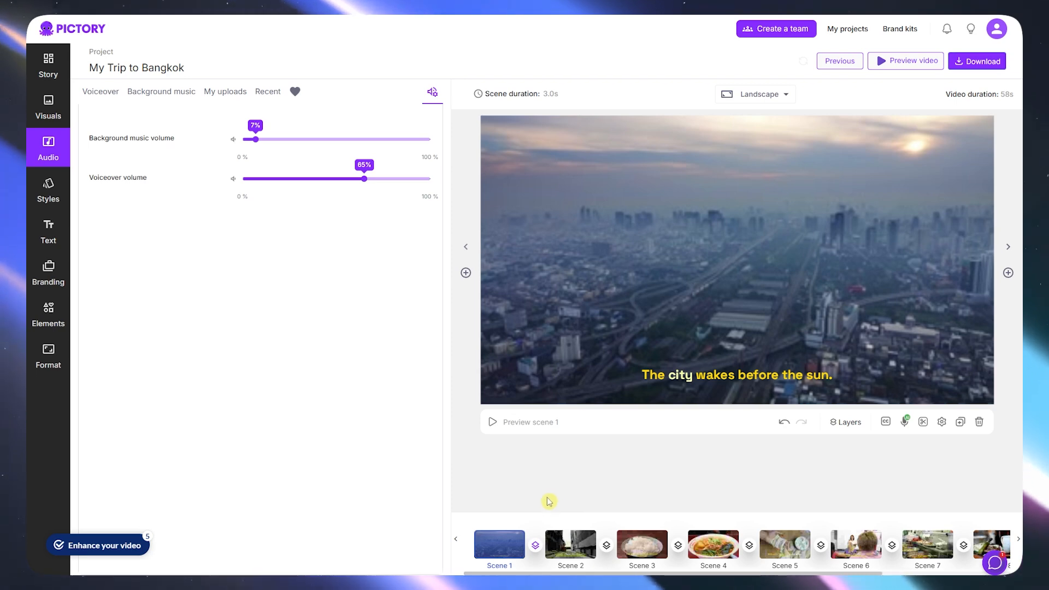
{"action": "mouse_move", "coordinate": [535, 541]}
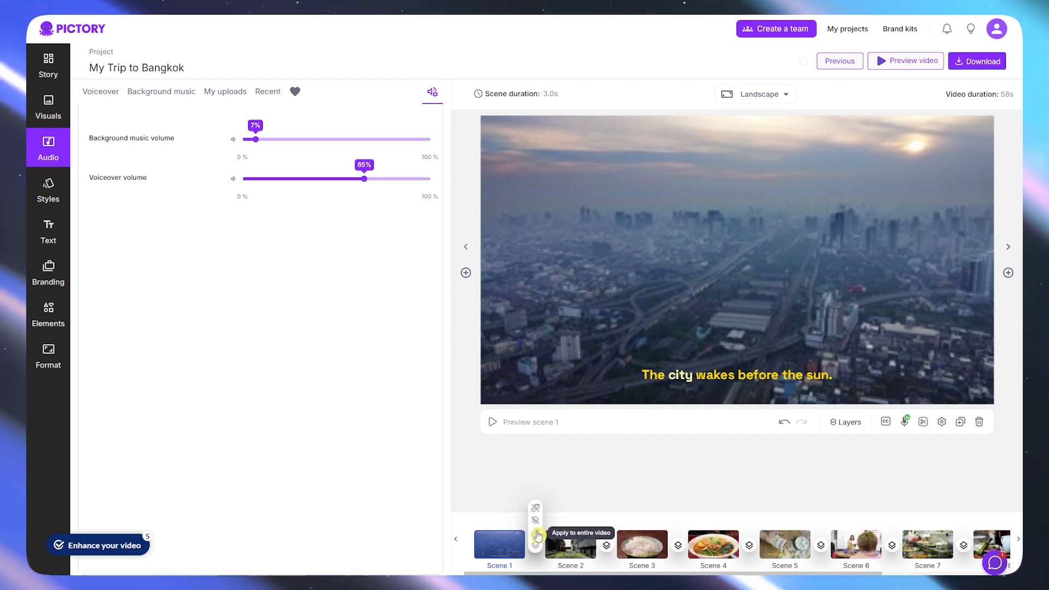
{"action": "left_click", "coordinate": [537, 536]}
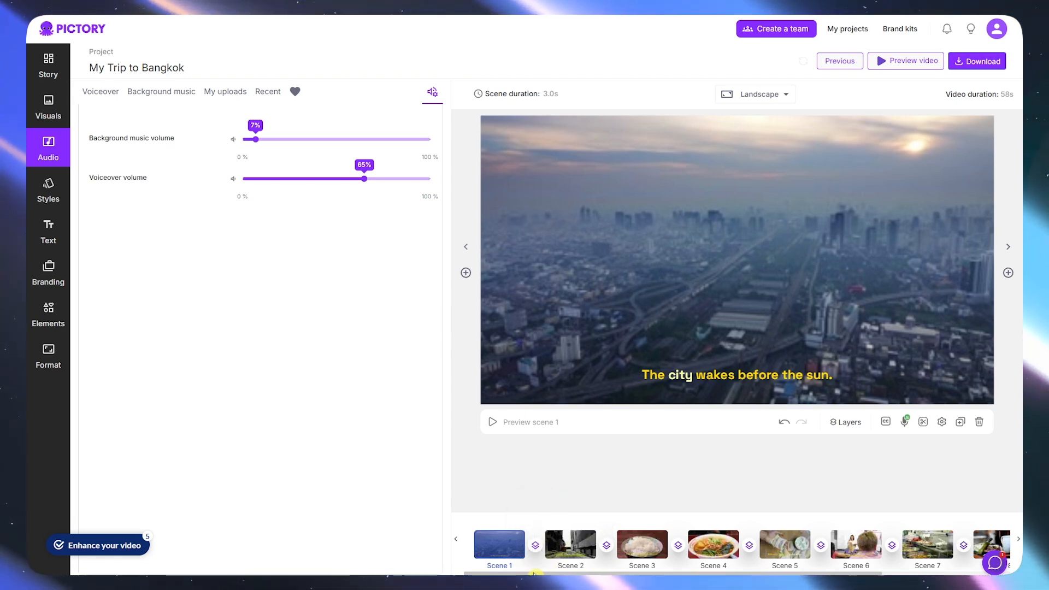
{"action": "mouse_move", "coordinate": [618, 570]}
- Give the scene 1 caption the Text Reveal animation and apply it to both entry and exit
{"action": "left_click", "coordinate": [691, 375]}
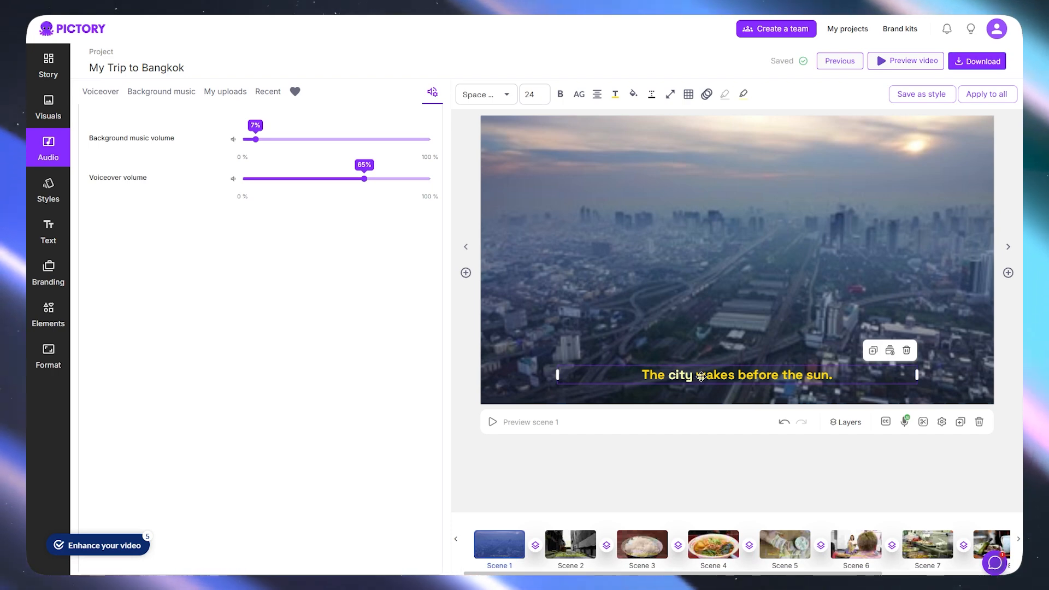
{"action": "left_click", "coordinate": [707, 96]}
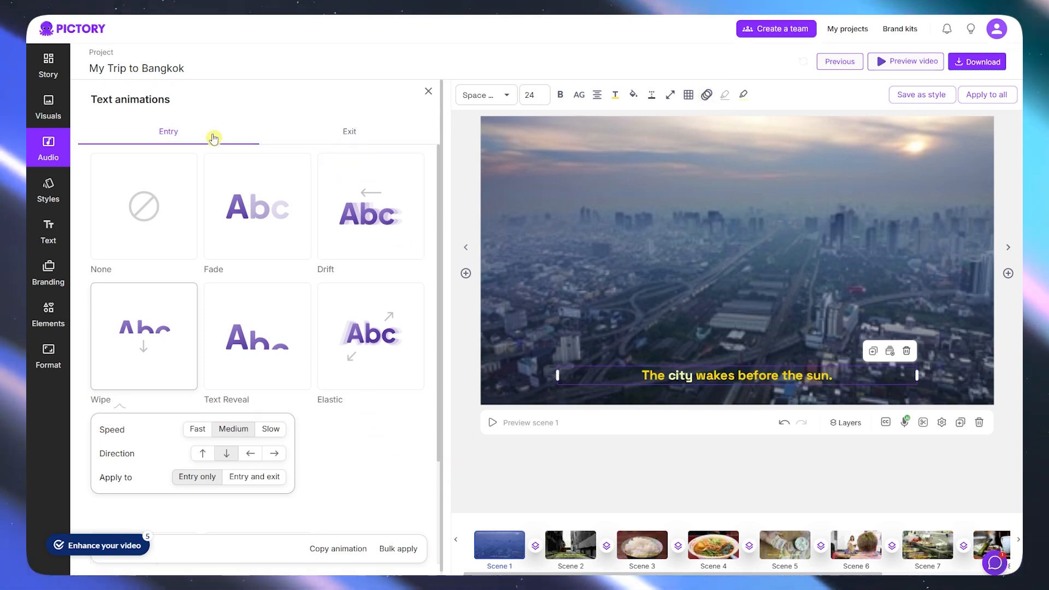
{"action": "left_click", "coordinate": [360, 131]}
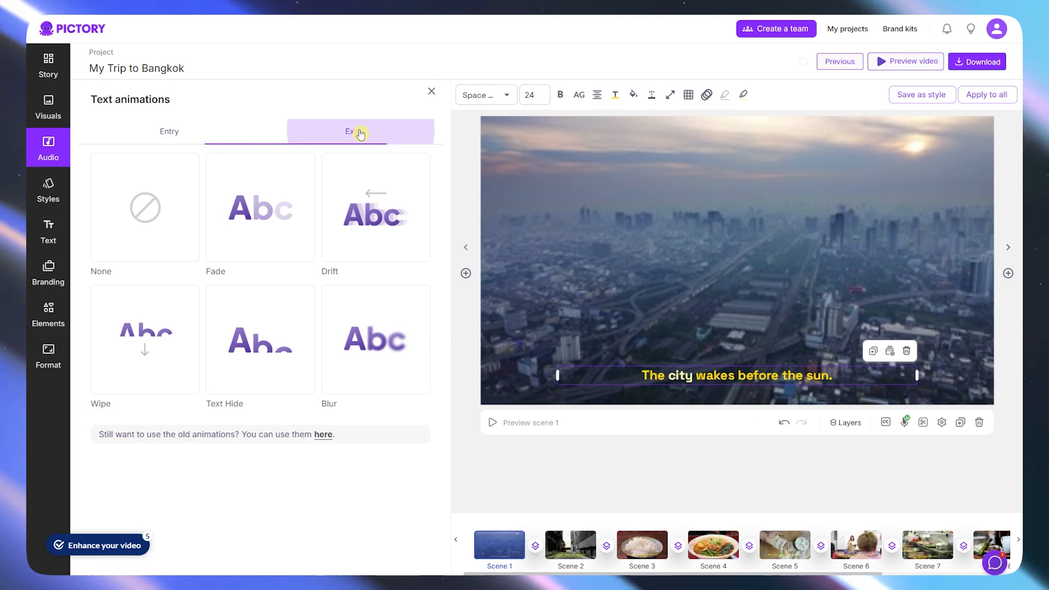
{"action": "left_click", "coordinate": [217, 131]}
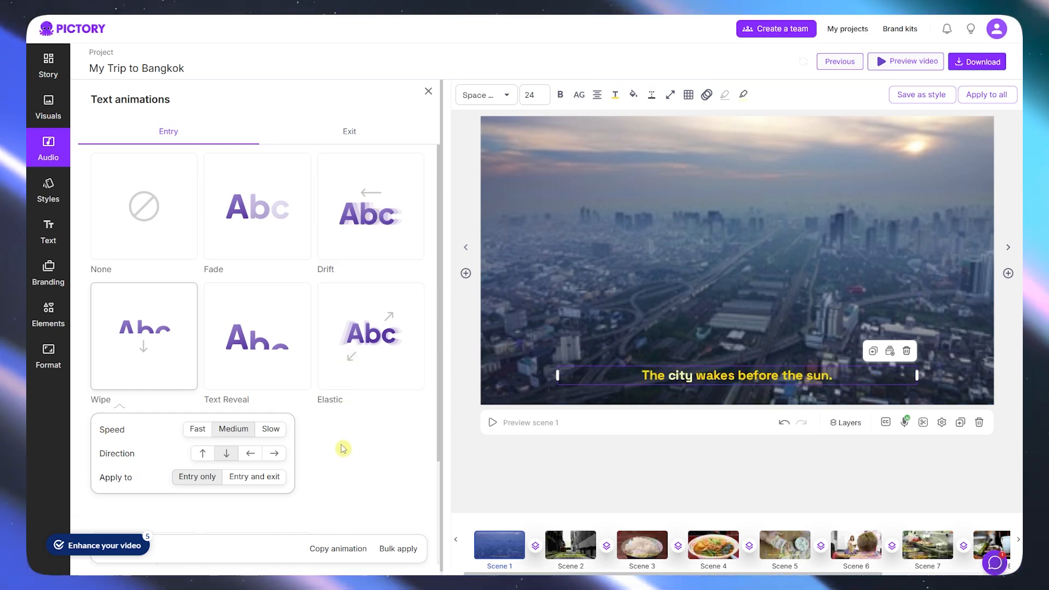
{"action": "left_click", "coordinate": [257, 339]}
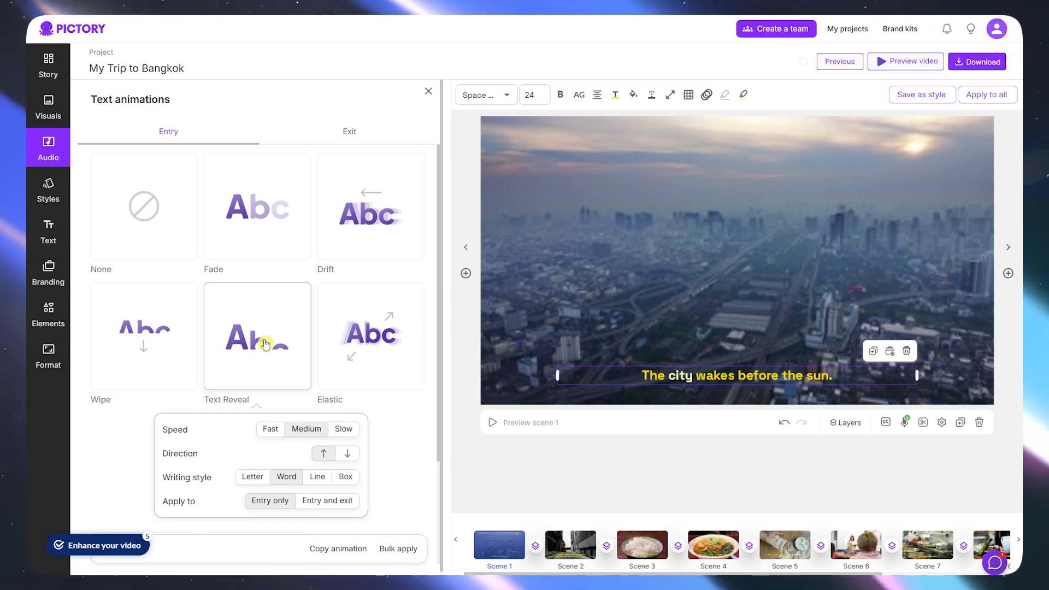
{"action": "scroll", "coordinate": [265, 346], "scroll_direction": "down", "scroll_amount": 2}
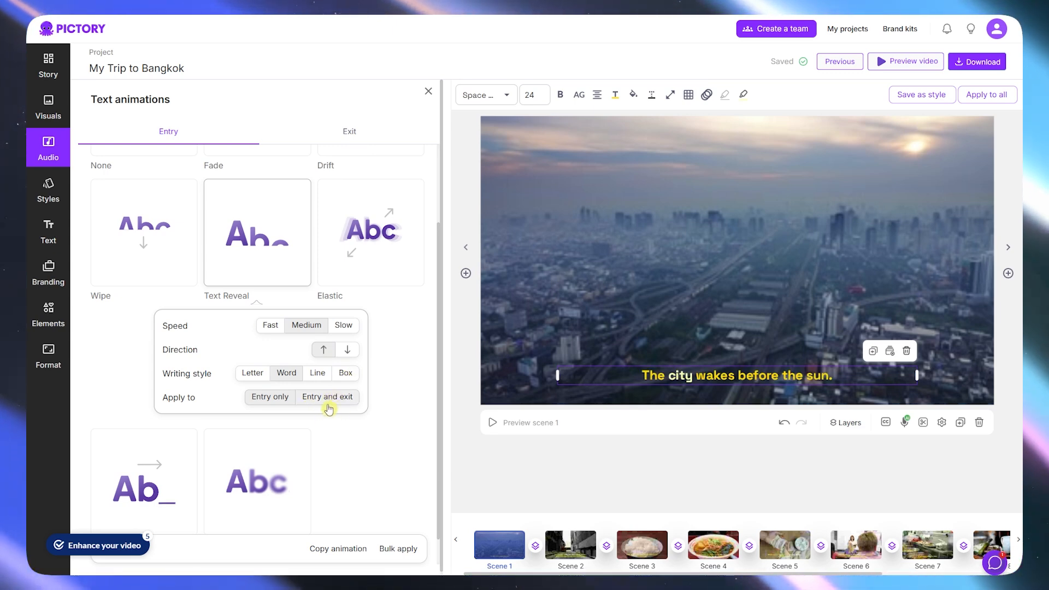
{"action": "left_click", "coordinate": [331, 398]}
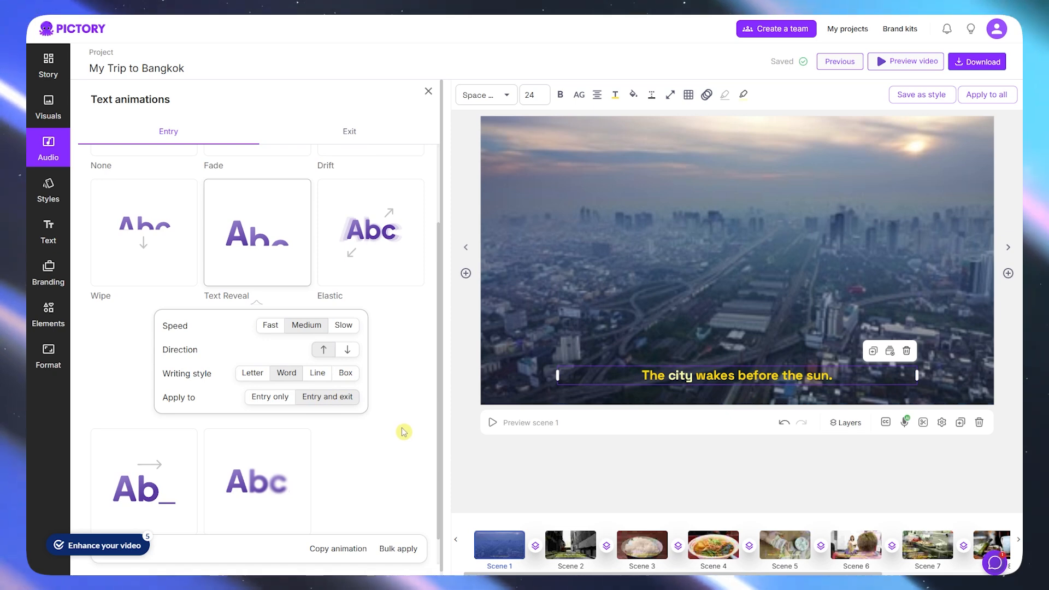
{"action": "scroll", "coordinate": [431, 423], "scroll_direction": "down", "scroll_amount": 1}
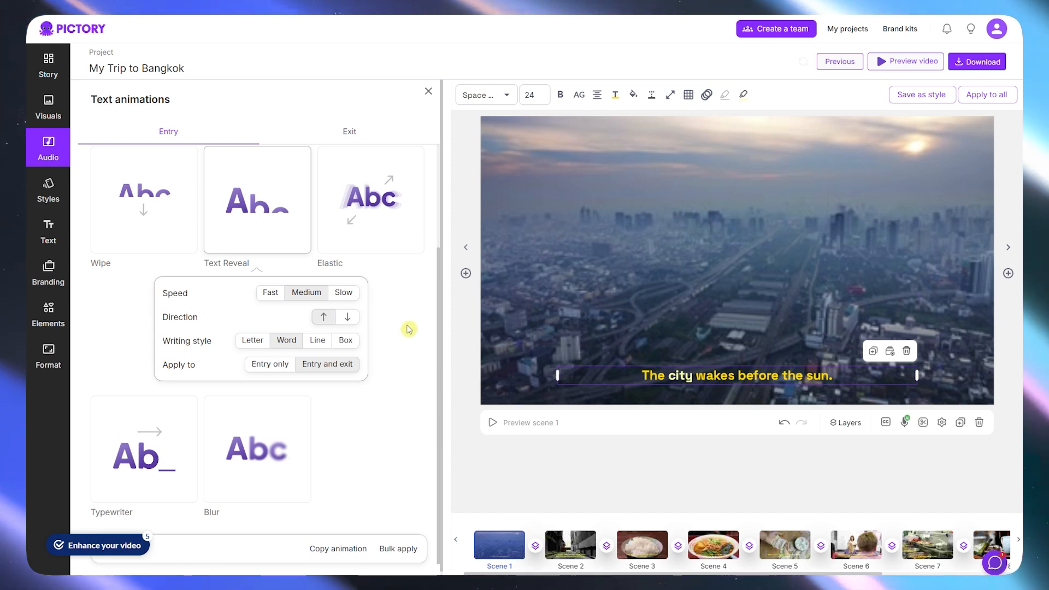
{"action": "left_click", "coordinate": [425, 98]}
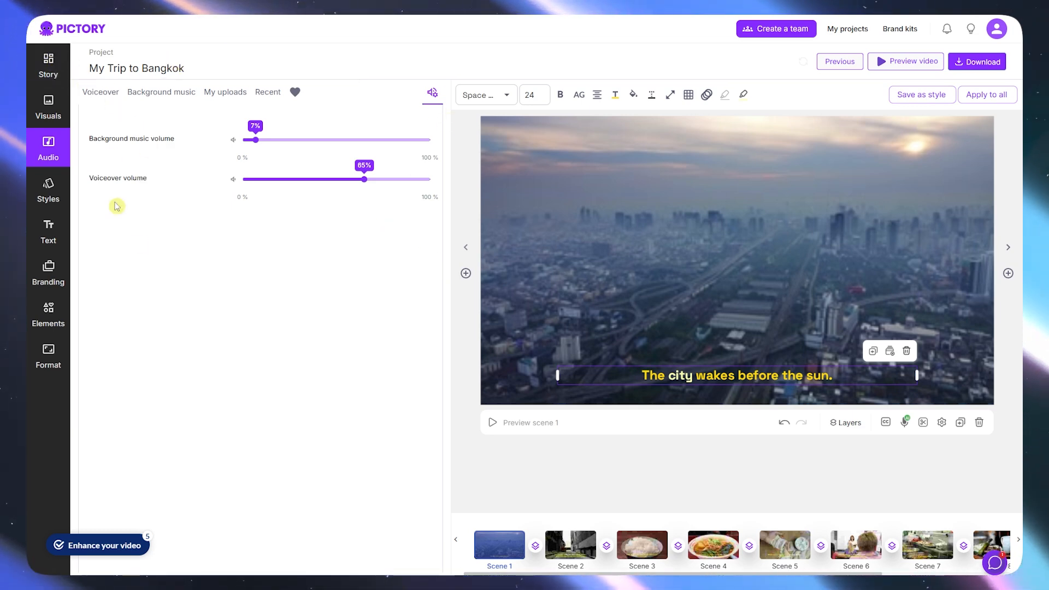
{"action": "left_click", "coordinate": [159, 282]}
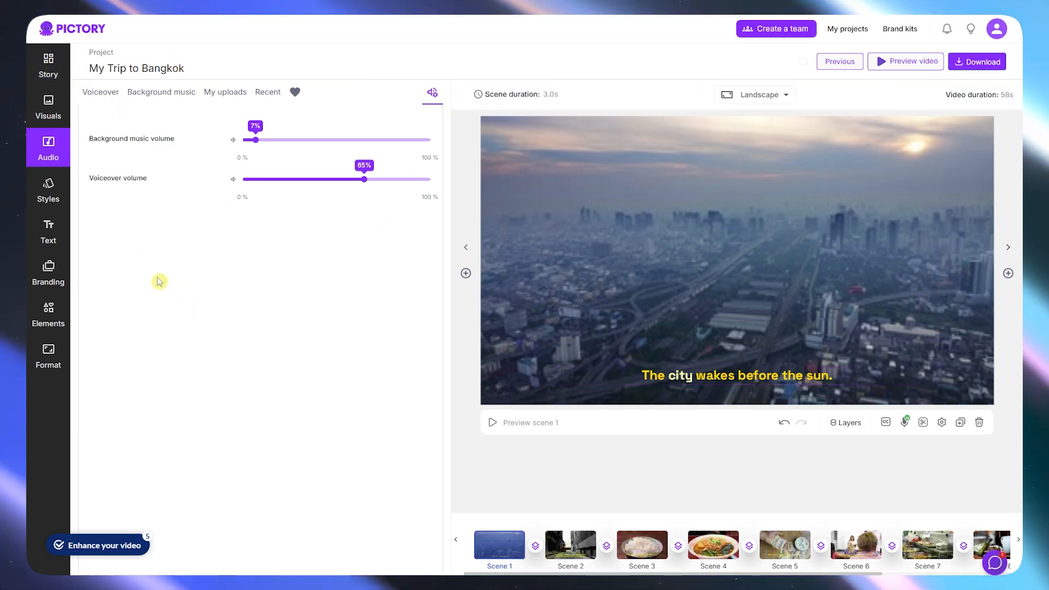
- Look at the branding options and go to the Brand Hub page for creating a brand
{"action": "left_click", "coordinate": [47, 273]}
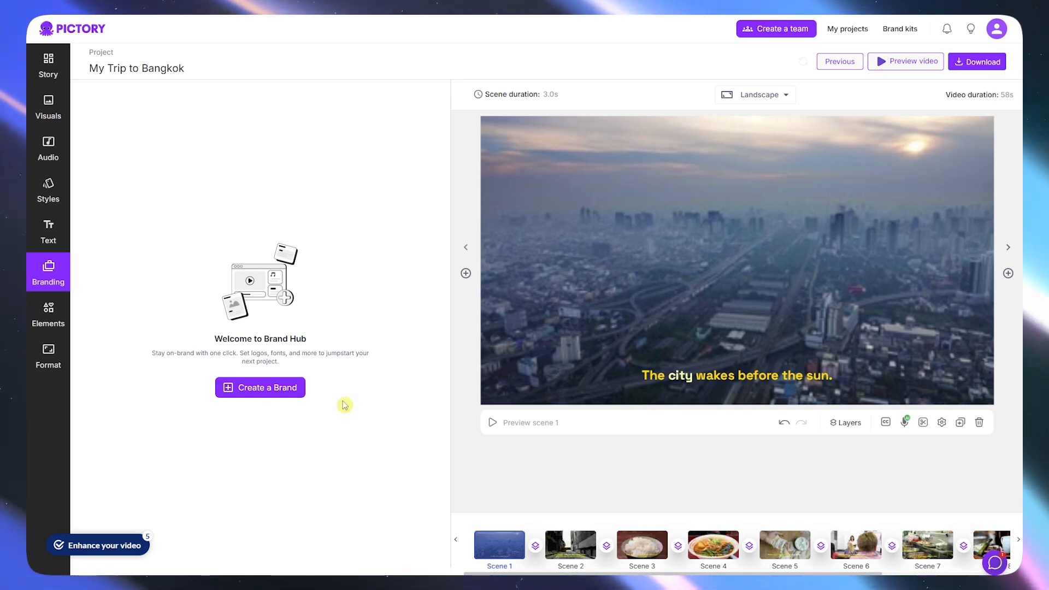
{"action": "left_click", "coordinate": [258, 393]}
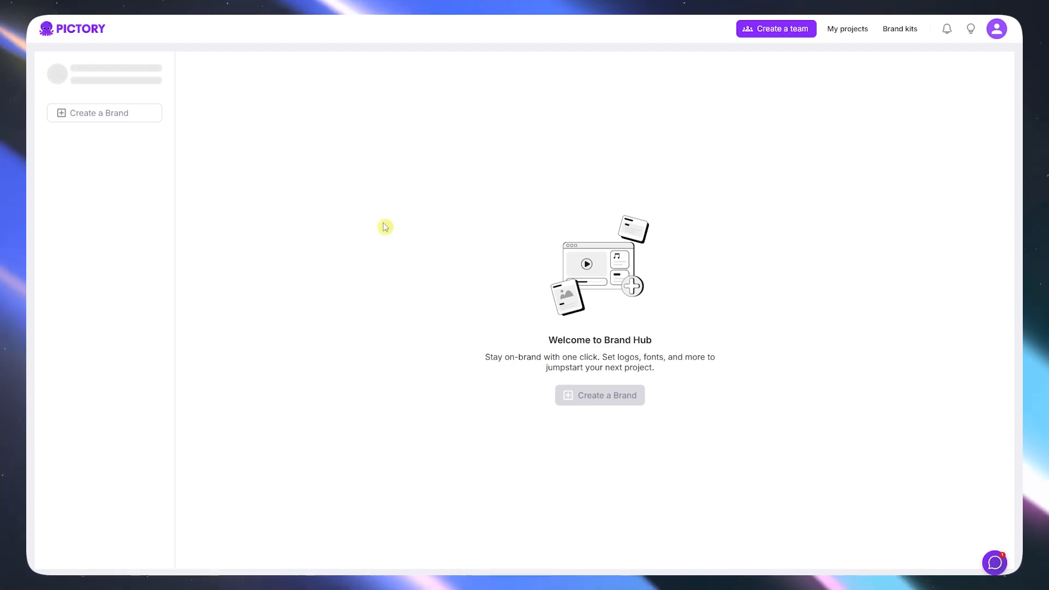
{"action": "mouse_move", "coordinate": [100, 116]}
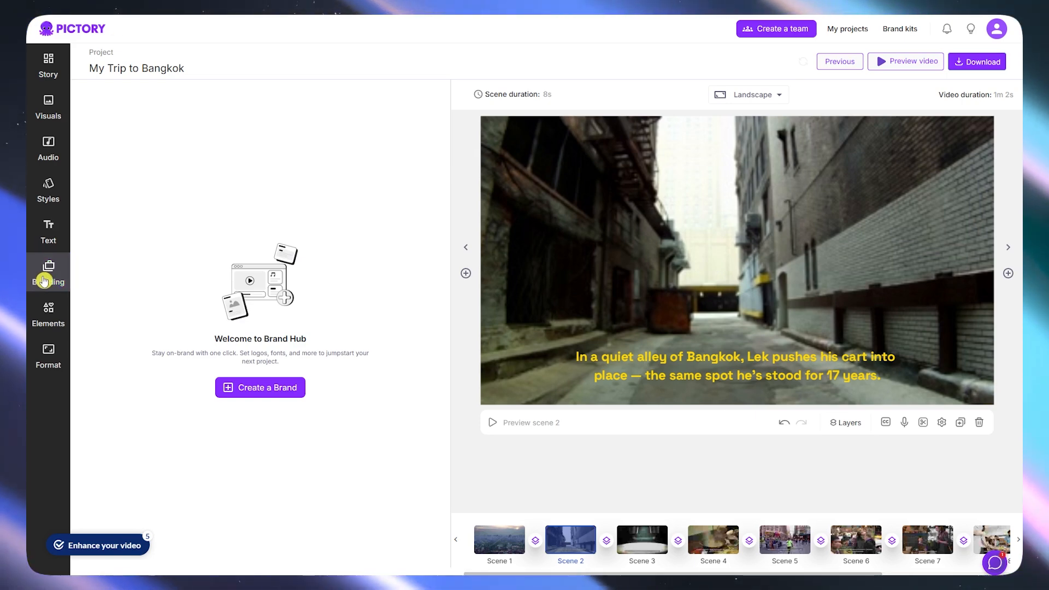
- Browse the featured elements, stickers, GIFs and emojis that can be added to the scene
{"action": "left_click", "coordinate": [48, 313]}
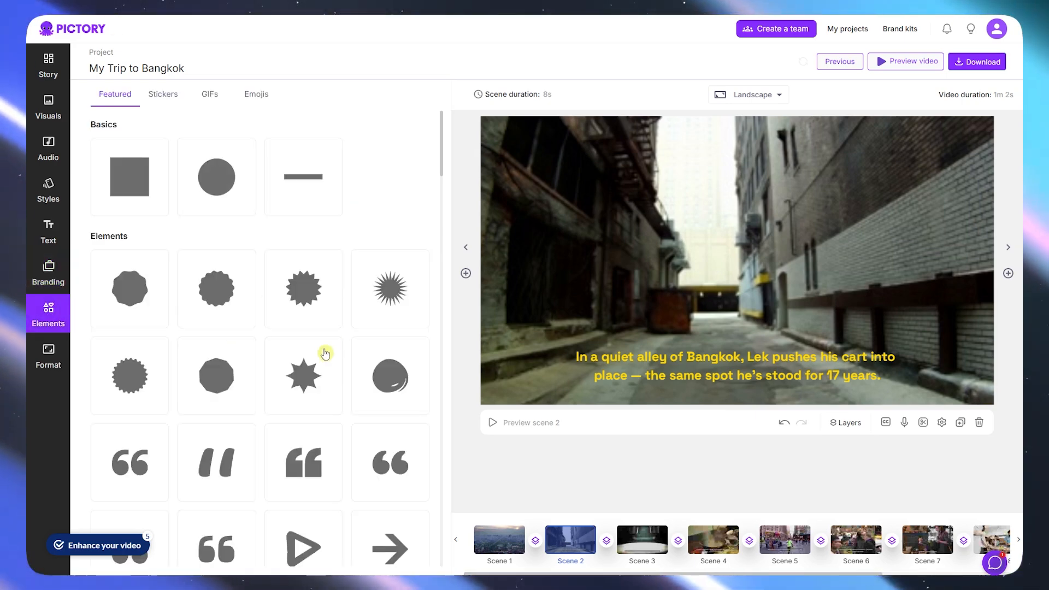
{"action": "scroll", "coordinate": [260, 295], "scroll_direction": "down", "scroll_amount": 15}
{"action": "scroll", "coordinate": [267, 302], "scroll_direction": "up", "scroll_amount": 7}
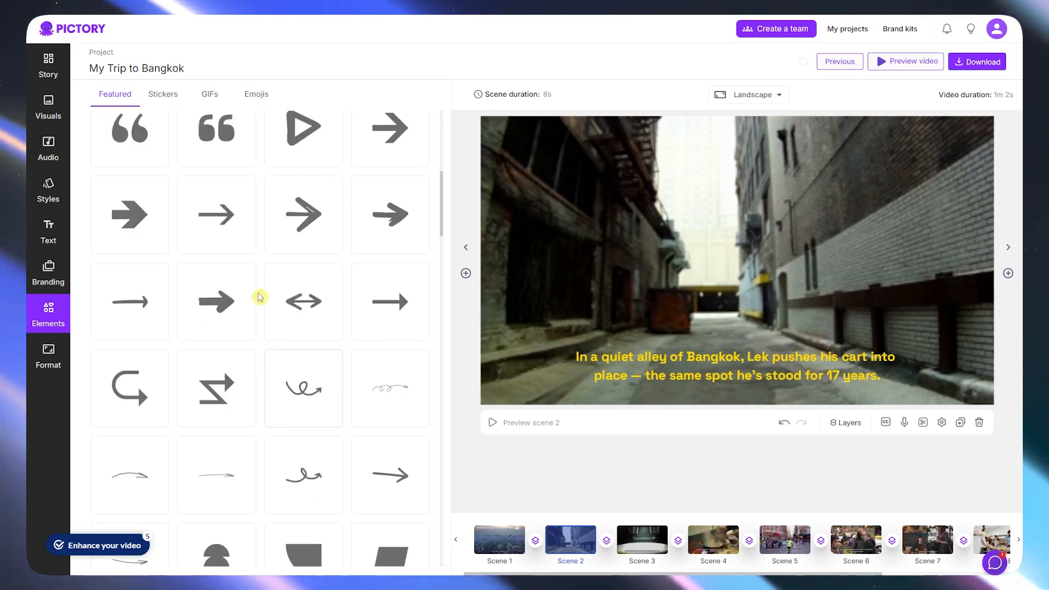
{"action": "scroll", "coordinate": [260, 297], "scroll_direction": "up", "scroll_amount": 8}
{"action": "left_click", "coordinate": [158, 93]}
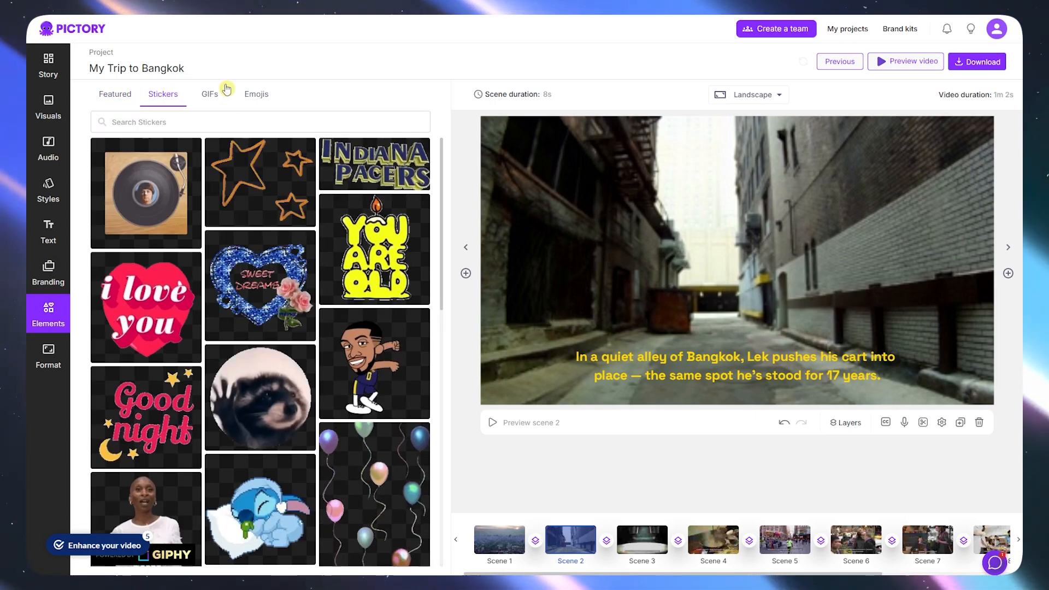
{"action": "left_click", "coordinate": [214, 94]}
{"action": "left_click", "coordinate": [260, 95]}
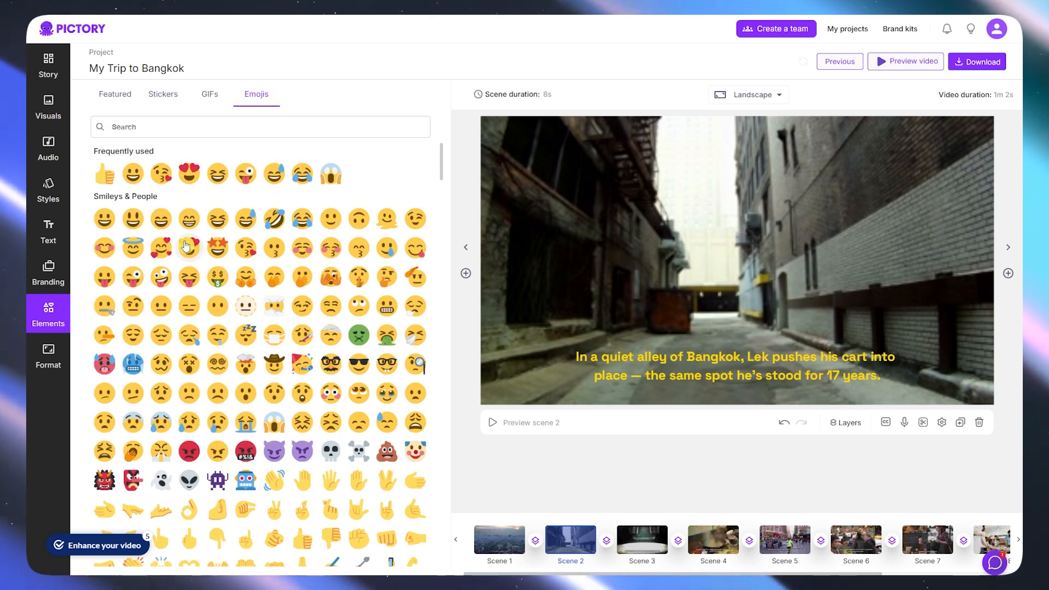
- Try the video in the 9:16 Portrait aspect ratio, return it to 16:9 Landscape and dismiss the cropping notice
{"action": "left_click", "coordinate": [47, 349]}
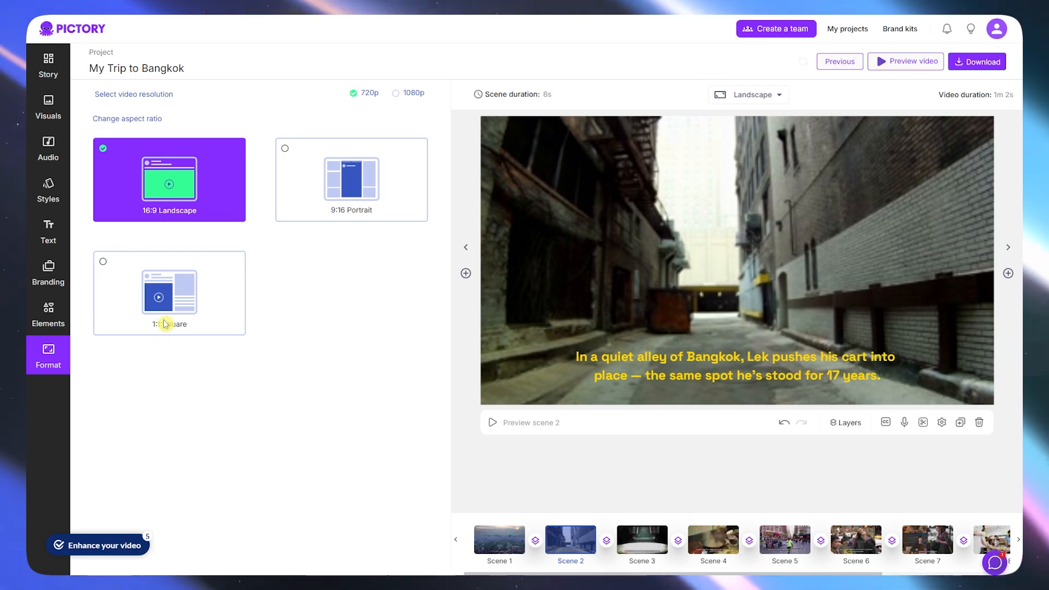
{"action": "left_click", "coordinate": [762, 98]}
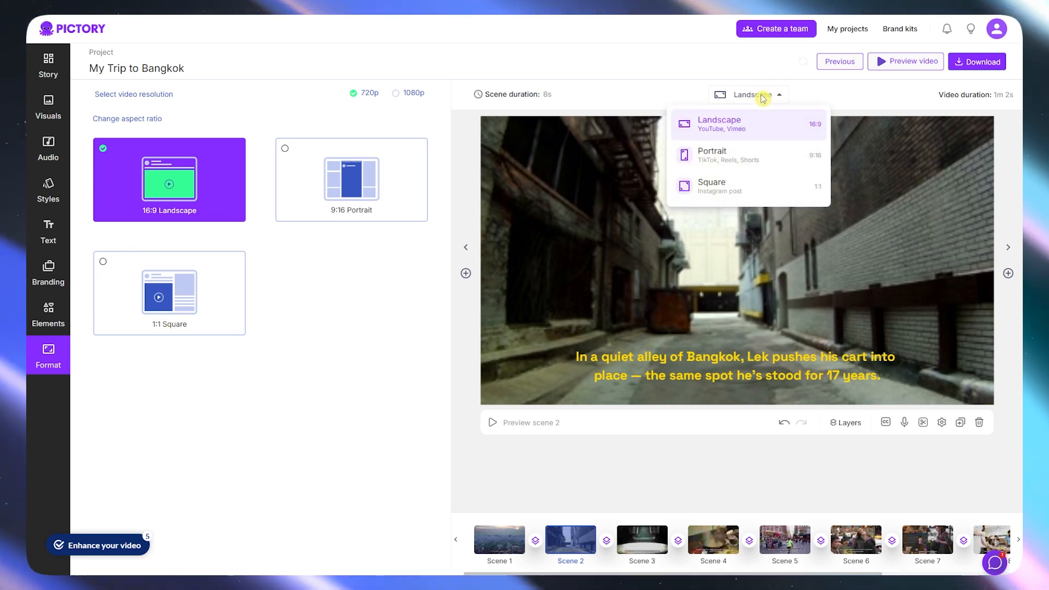
{"action": "left_click", "coordinate": [745, 167]}
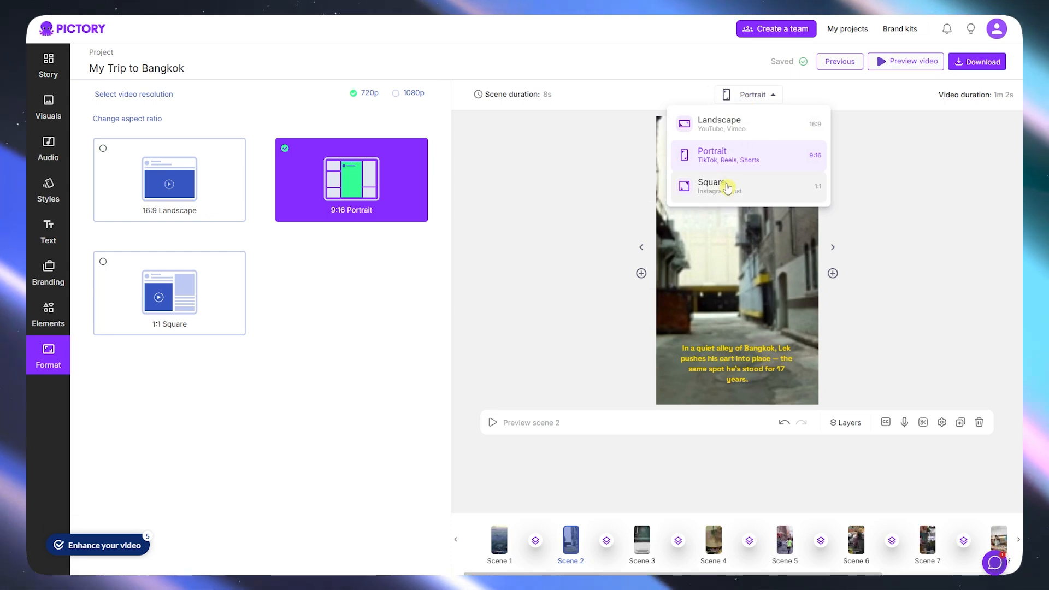
{"action": "left_click", "coordinate": [728, 133]}
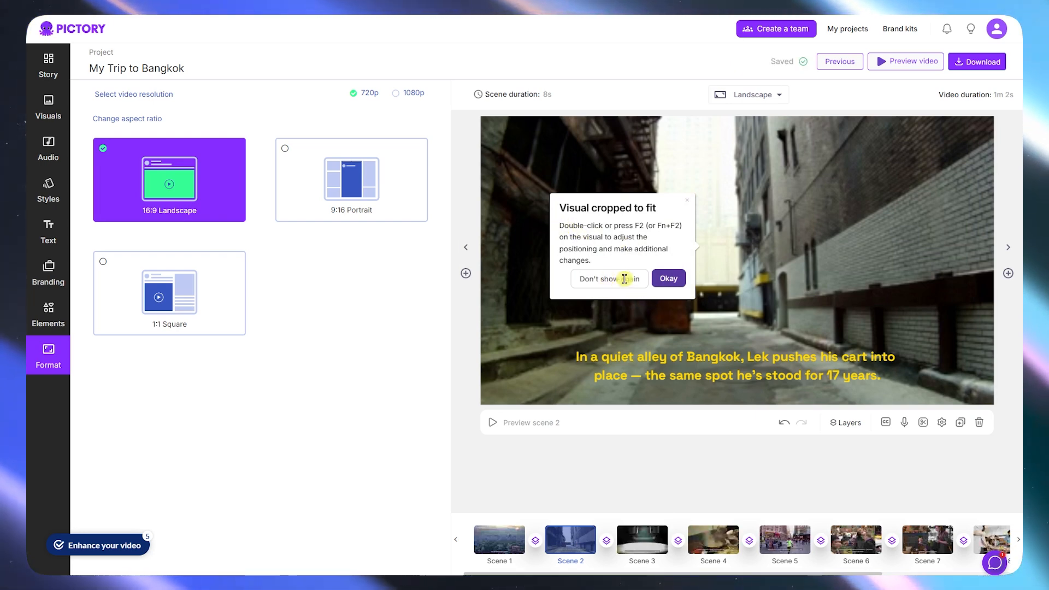
{"action": "left_click", "coordinate": [666, 277]}
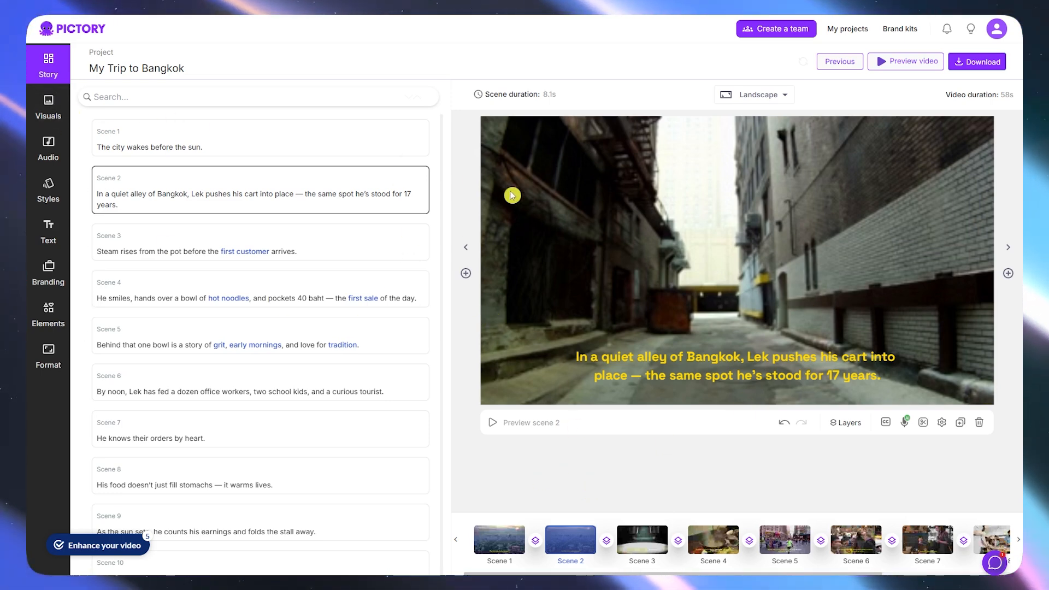
- Review the visuals and voiceover settings, start processing the video for download, and acknowledge the device-rendering notice
{"action": "left_click", "coordinate": [56, 109]}
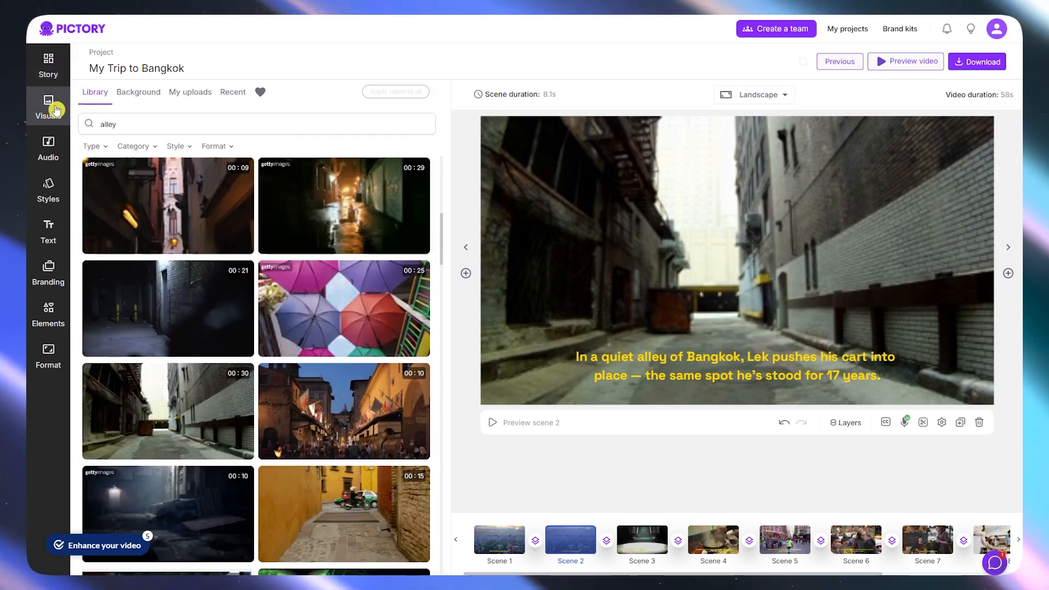
{"action": "left_click", "coordinate": [54, 152]}
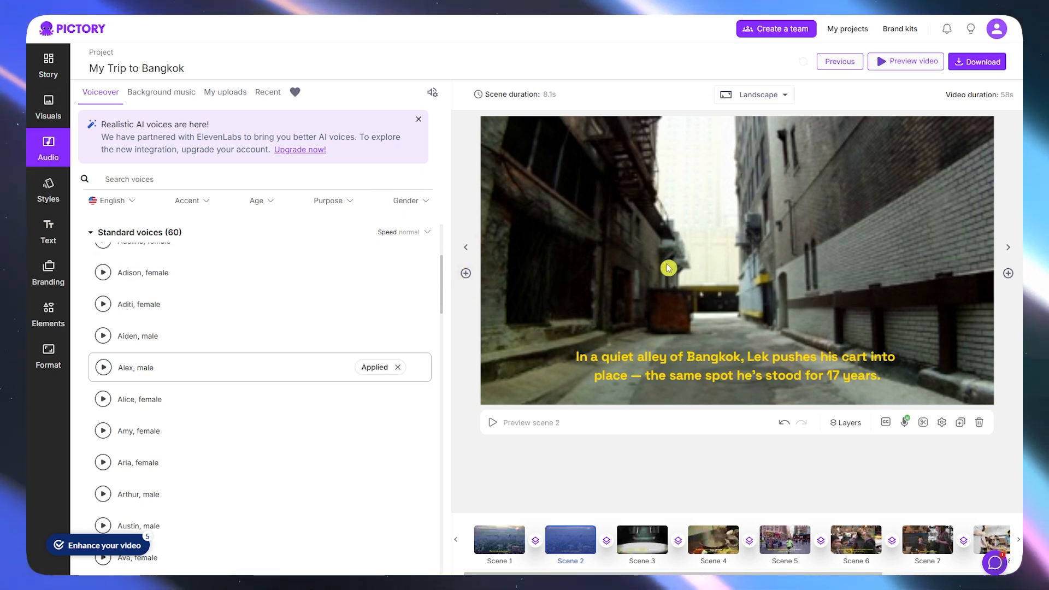
{"action": "left_click", "coordinate": [974, 66]}
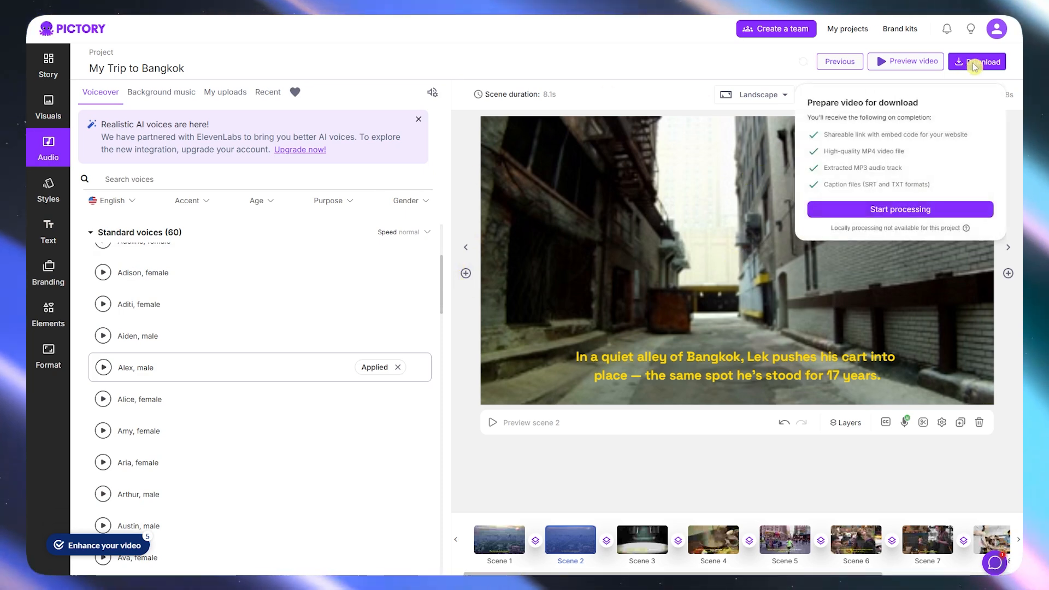
{"action": "left_click", "coordinate": [887, 211]}
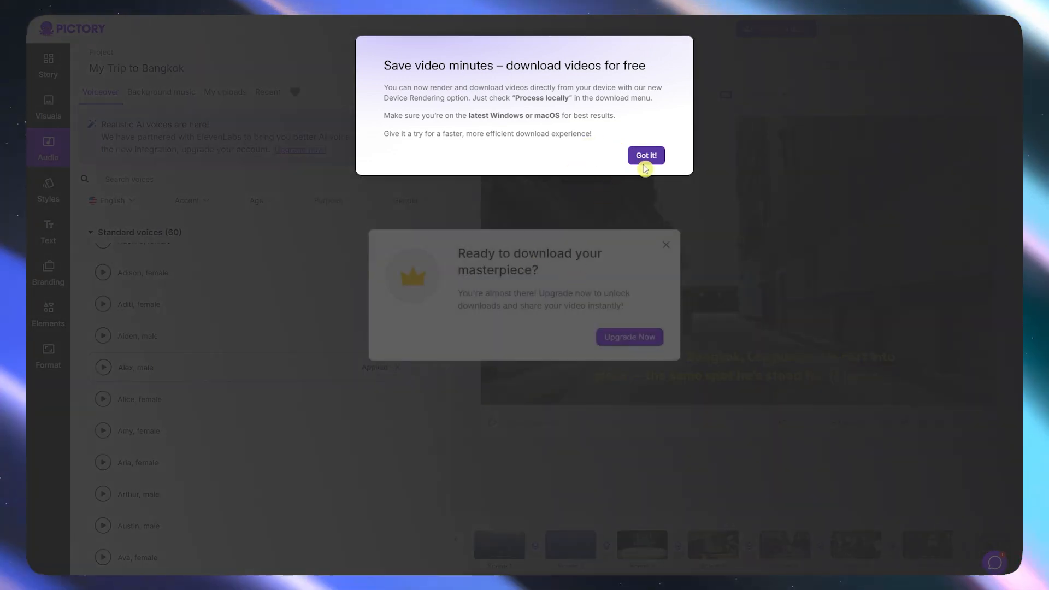
{"action": "left_click", "coordinate": [645, 159]}
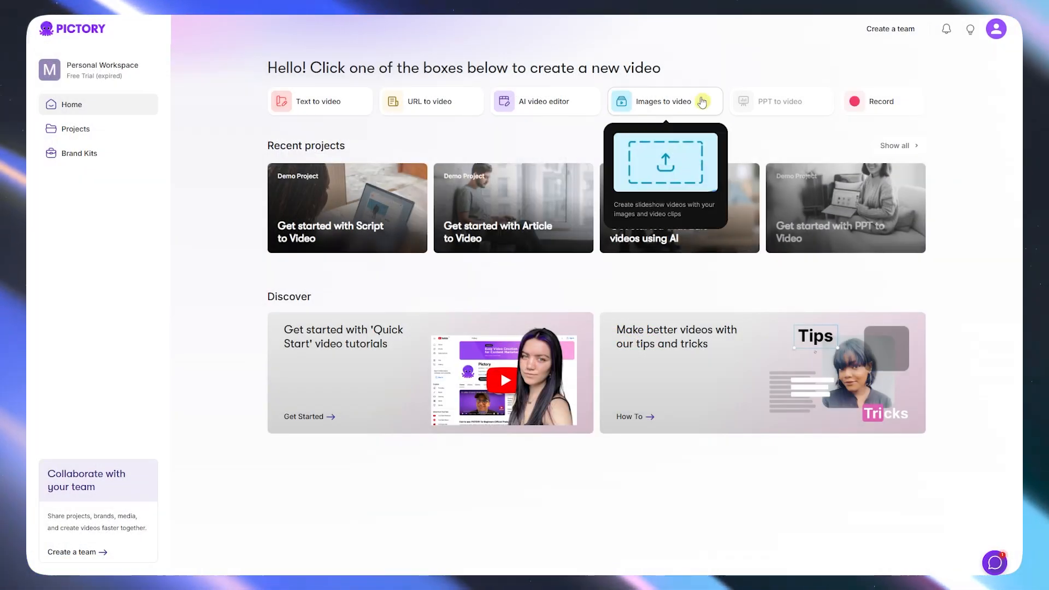
{"action": "mouse_move", "coordinate": [874, 107]}
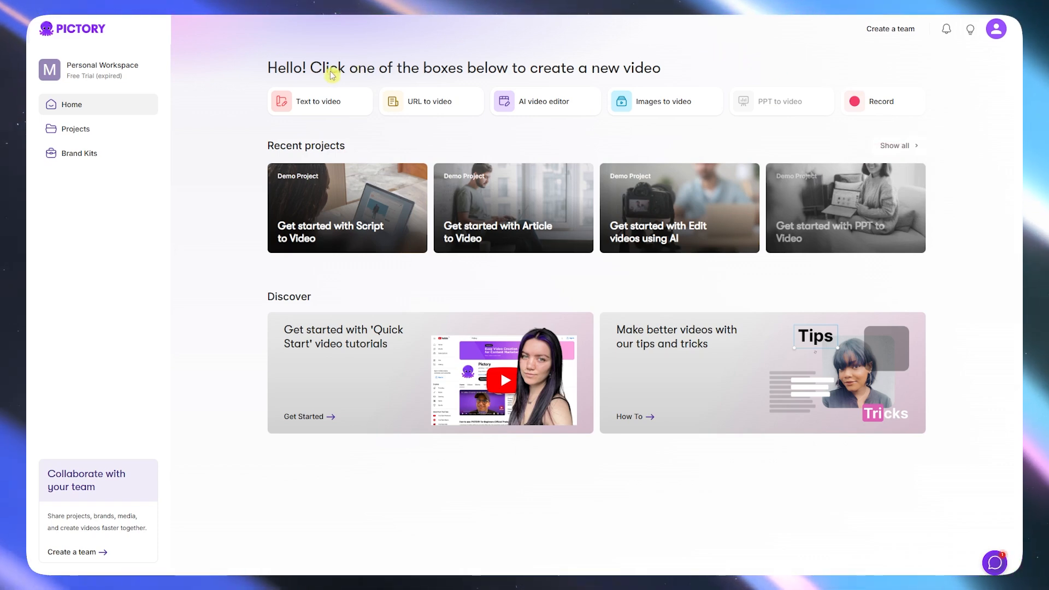
{"action": "mouse_move", "coordinate": [321, 94]}
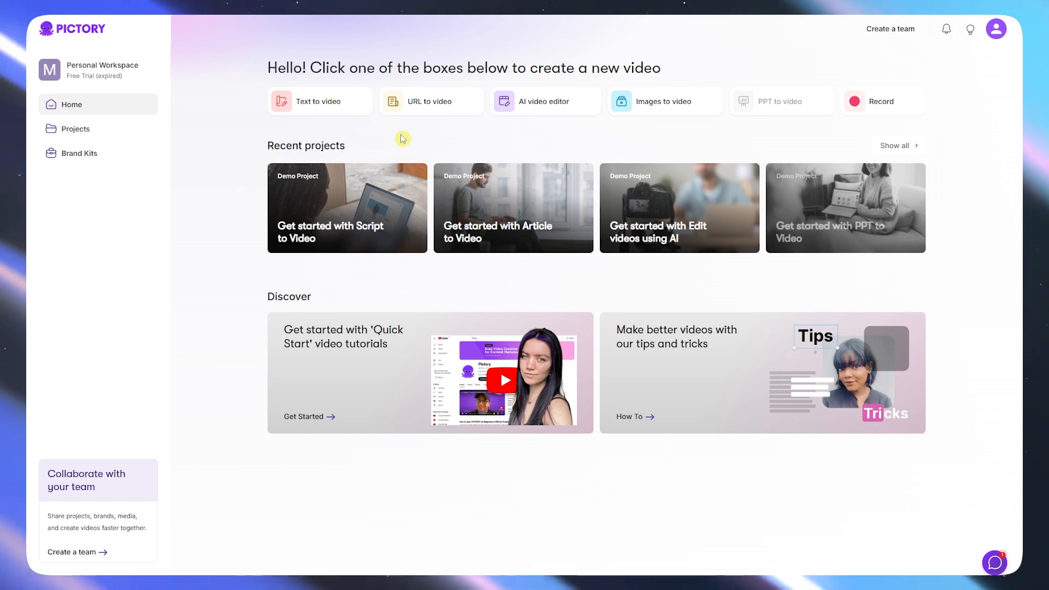
- Generate a URL to video project from the demo blog article on edutainment
{"action": "left_click", "coordinate": [435, 107]}
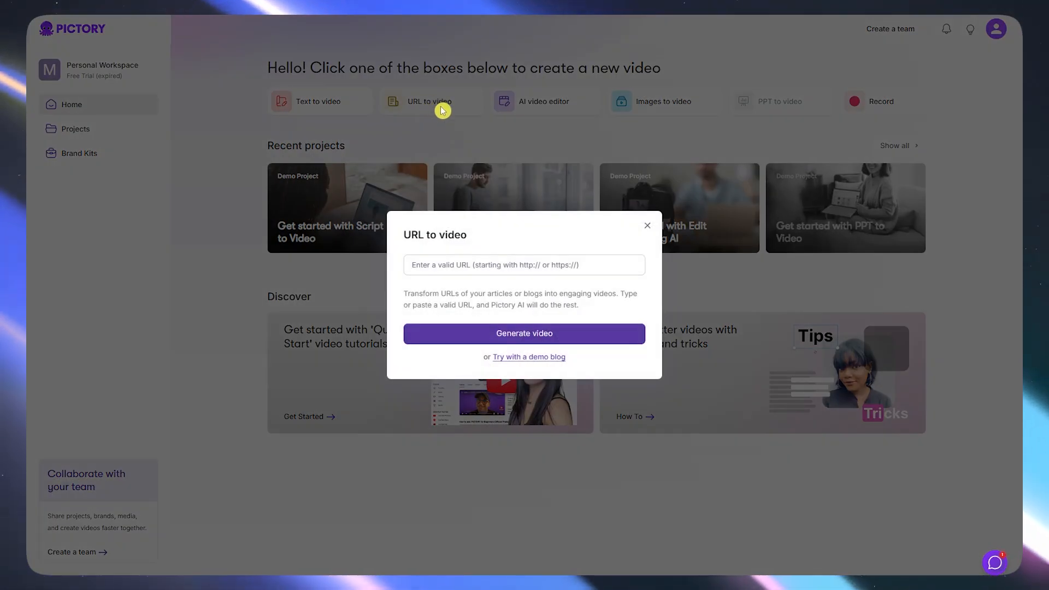
{"action": "left_click", "coordinate": [527, 357]}
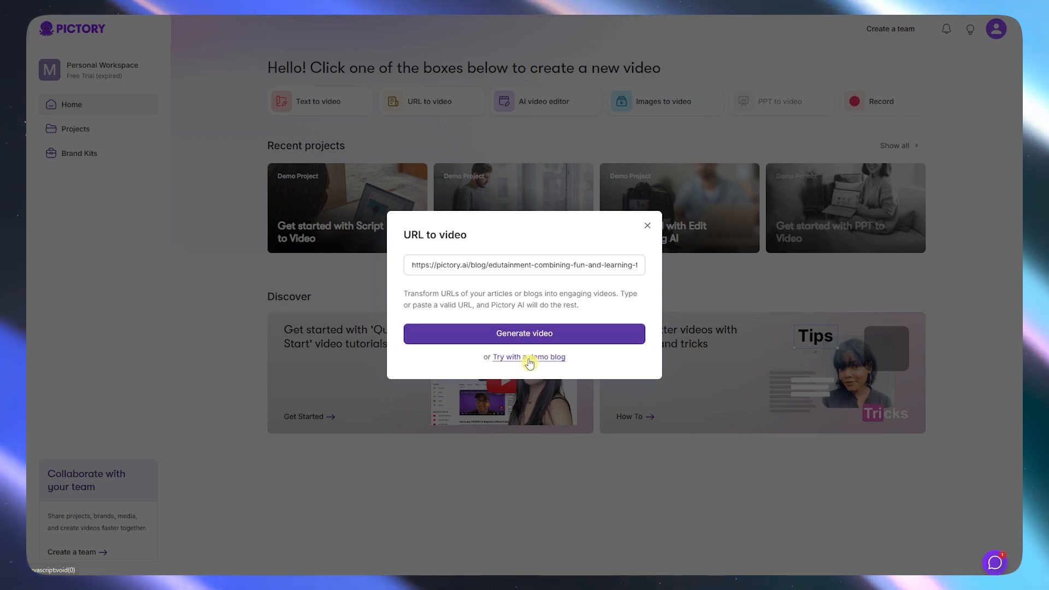
{"action": "left_click", "coordinate": [545, 339]}
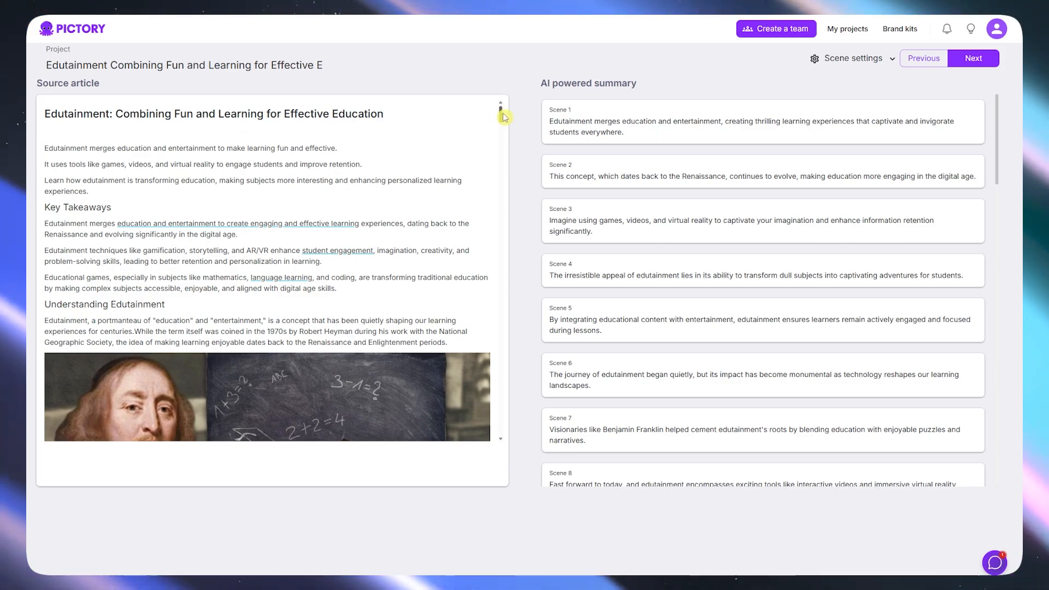
- Review the source article alongside the AI powered summary, select Scene 3, and proceed to the next stage
{"action": "left_click_drag", "start_coordinate": [501, 112], "coordinate": [437, 187]}
{"action": "scroll", "coordinate": [438, 187], "scroll_direction": "down", "scroll_amount": 7}
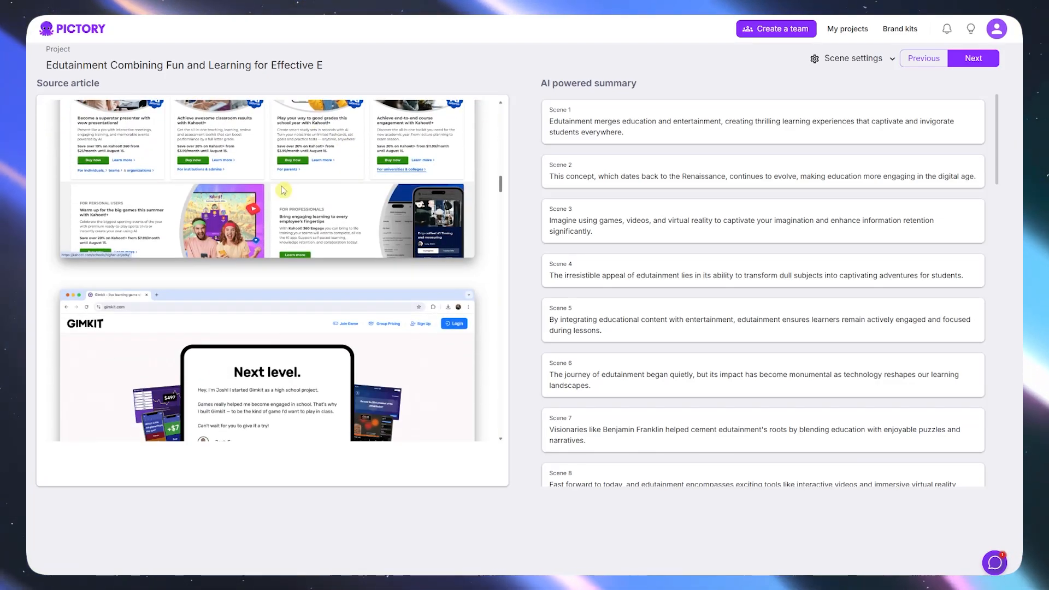
{"action": "scroll", "coordinate": [345, 218], "scroll_direction": "down", "scroll_amount": 3}
{"action": "scroll", "coordinate": [292, 222], "scroll_direction": "up", "scroll_amount": 3}
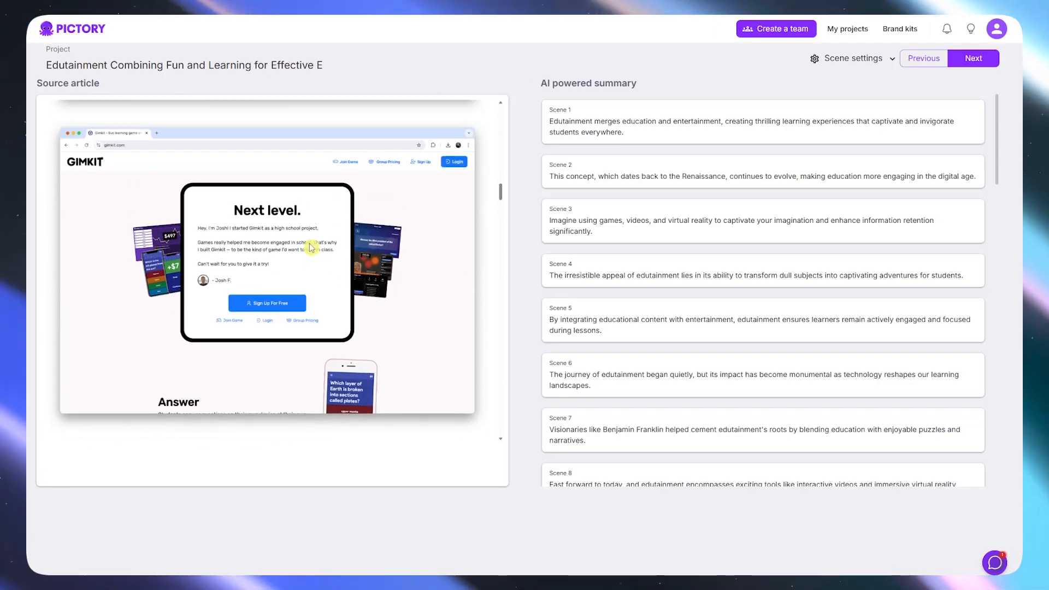
{"action": "scroll", "coordinate": [288, 239], "scroll_direction": "down", "scroll_amount": 6}
{"action": "scroll", "coordinate": [298, 332], "scroll_direction": "down", "scroll_amount": 2}
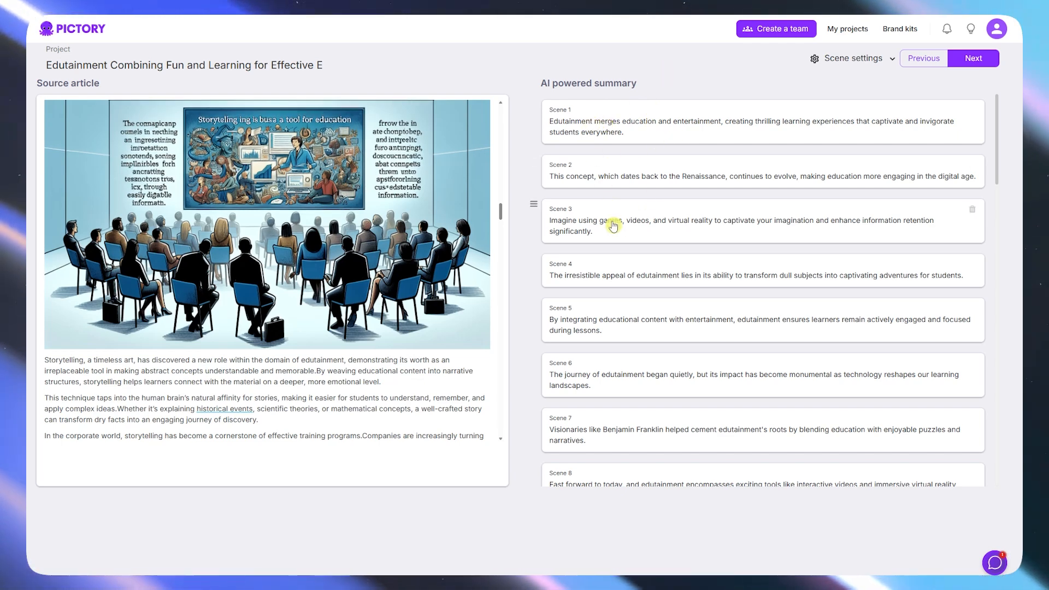
{"action": "left_click", "coordinate": [697, 223]}
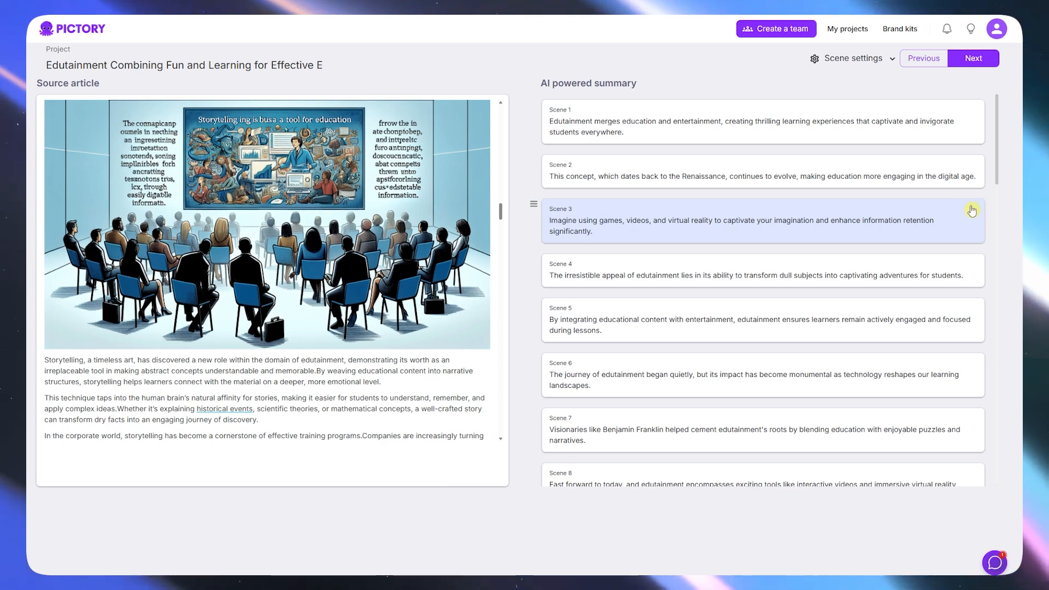
{"action": "left_click", "coordinate": [975, 61]}
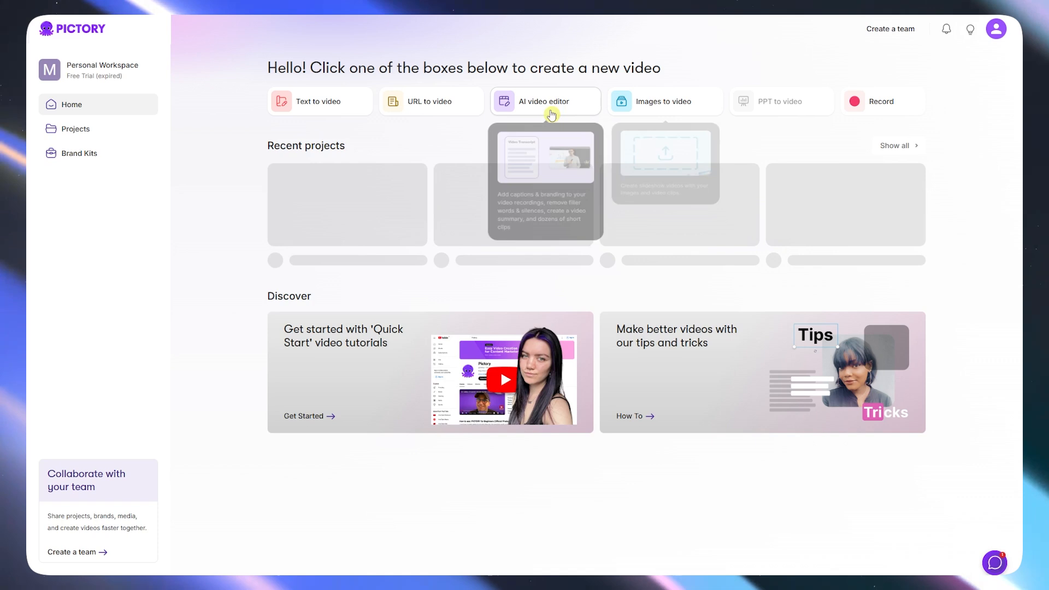
- Start an AI video editor project with the demo video and open its transcription
{"action": "left_click", "coordinate": [548, 112]}
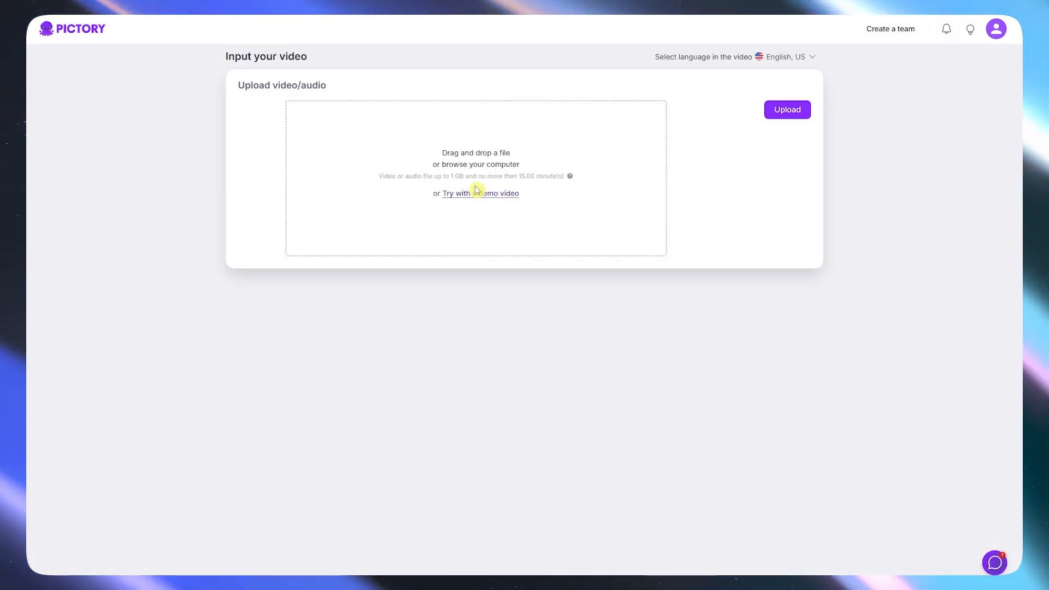
{"action": "left_click", "coordinate": [473, 196]}
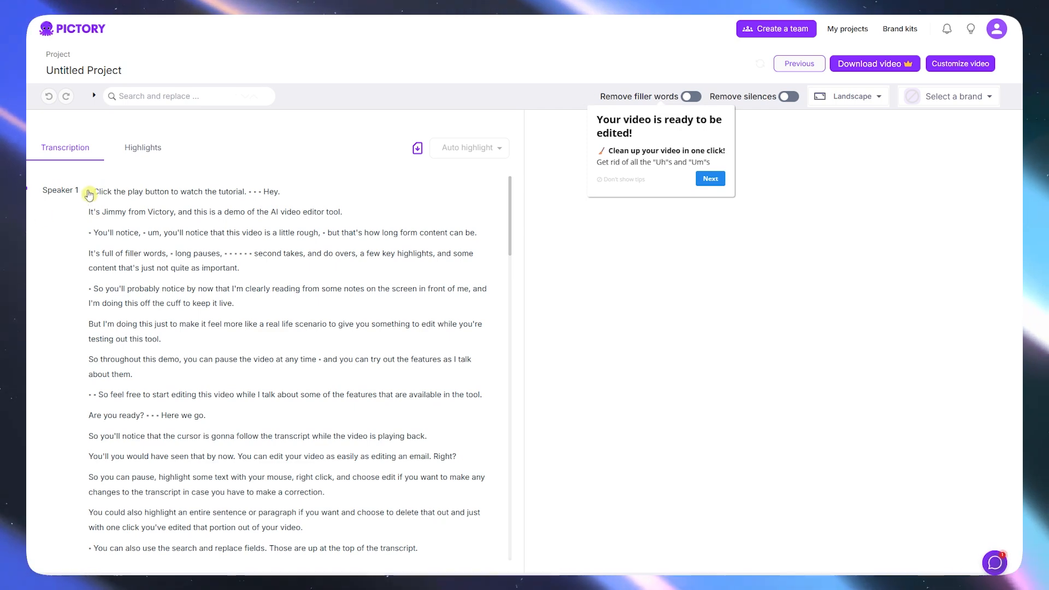
{"action": "scroll", "coordinate": [156, 257], "scroll_direction": "down", "scroll_amount": 2}
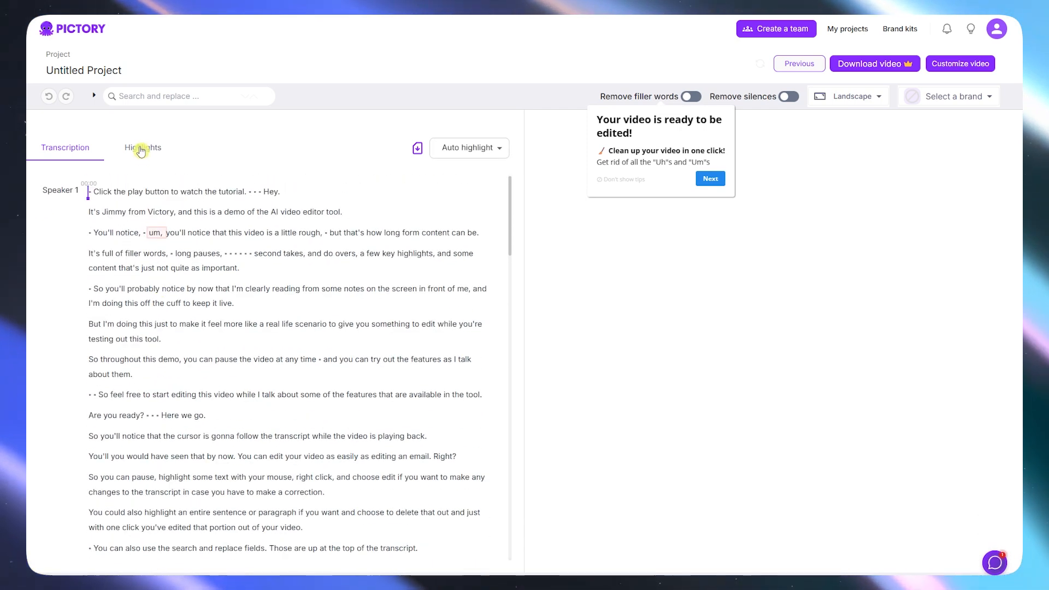
- Look at the Highlights view, return to the transcription and browse its marked filler words
{"action": "left_click", "coordinate": [141, 146]}
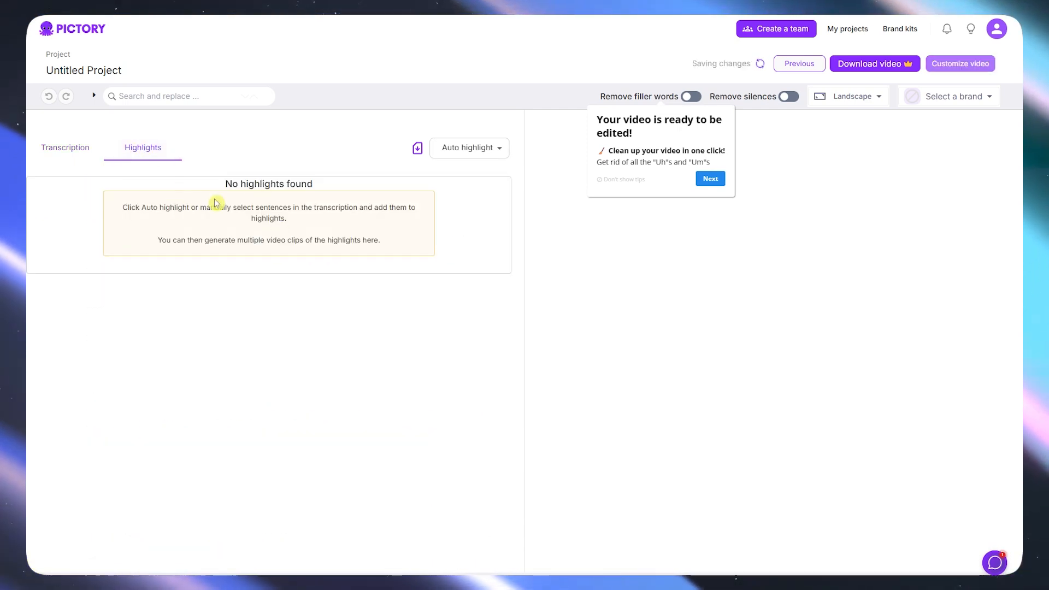
{"action": "left_click", "coordinate": [69, 146]}
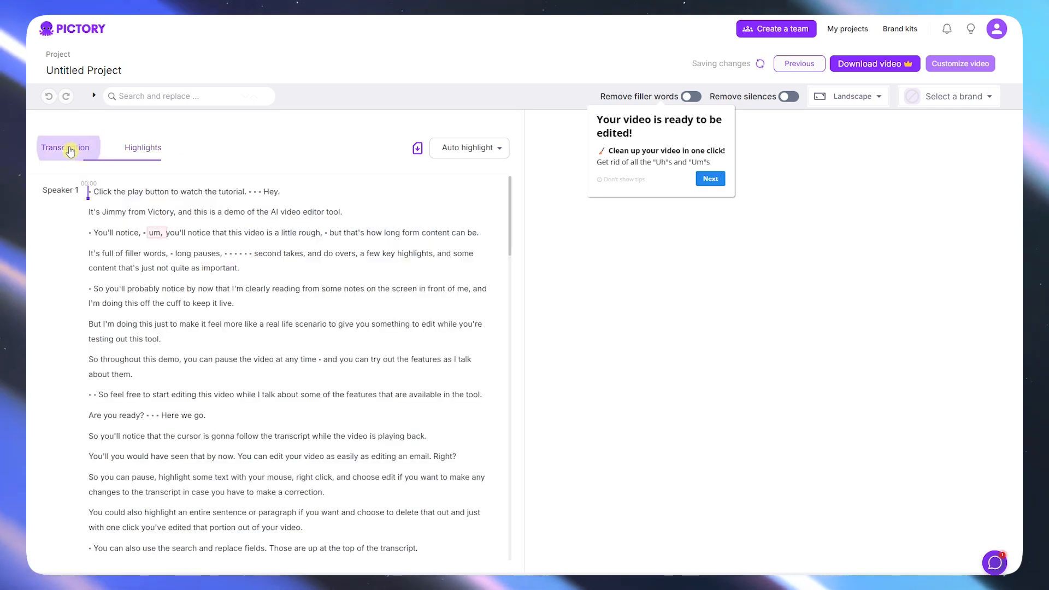
{"action": "scroll", "coordinate": [188, 268], "scroll_direction": "down", "scroll_amount": 5}
{"action": "scroll", "coordinate": [183, 243], "scroll_direction": "down", "scroll_amount": 15}
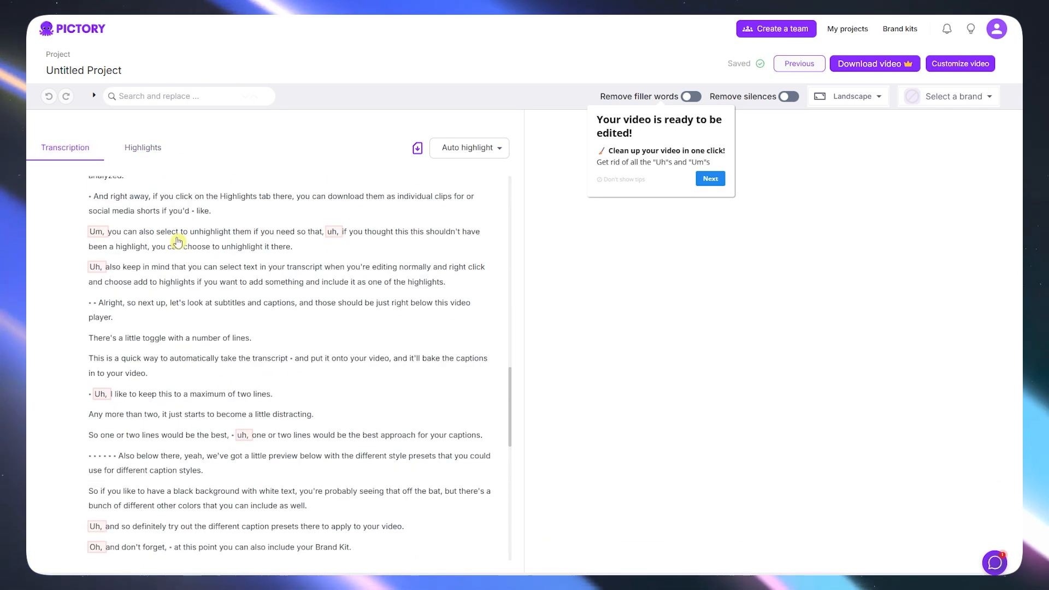
{"action": "scroll", "coordinate": [171, 276], "scroll_direction": "up", "scroll_amount": 8}
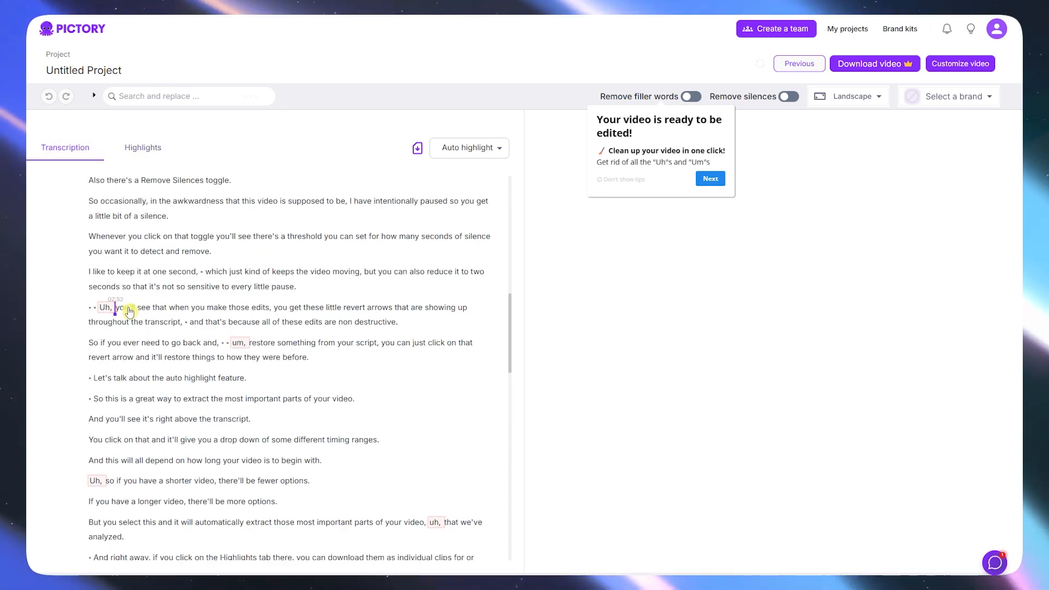
- Try editing the word "you'll" following a marked "Uh," in the transcript
{"action": "left_click", "coordinate": [130, 308]}
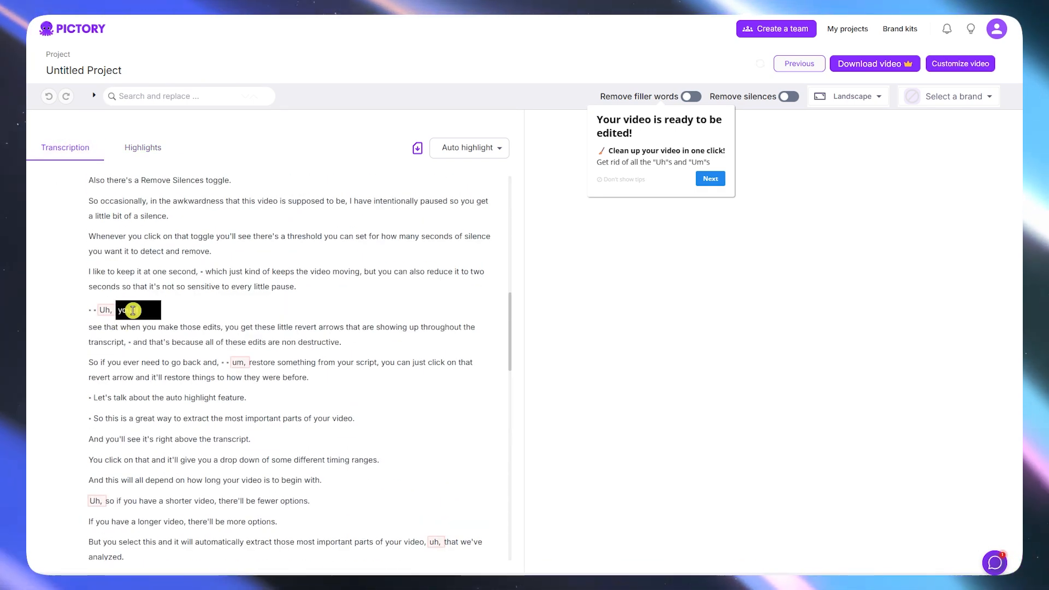
{"action": "left_click", "coordinate": [179, 329]}
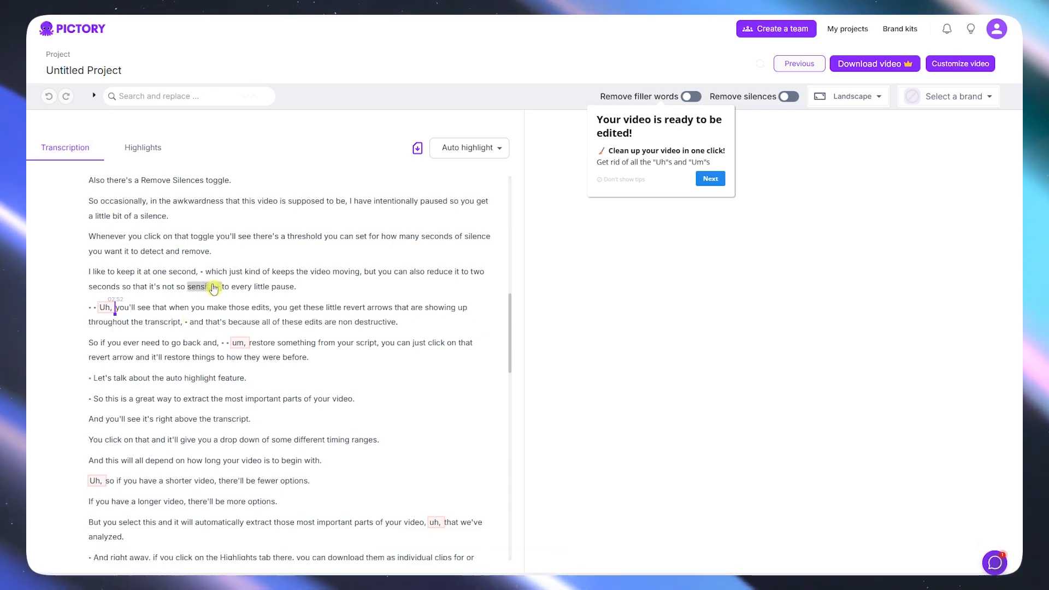
{"action": "scroll", "coordinate": [213, 288], "scroll_direction": "up", "scroll_amount": 7}
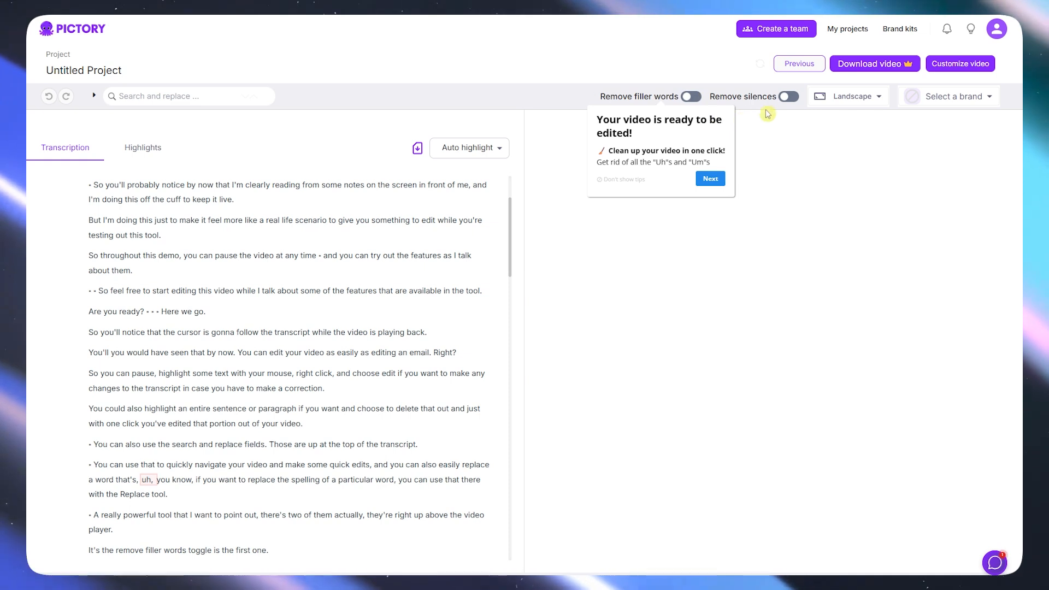
- Enable removal of filler words, open the silence removal threshold, and check the cuts throughout the transcript
{"action": "left_click", "coordinate": [691, 96]}
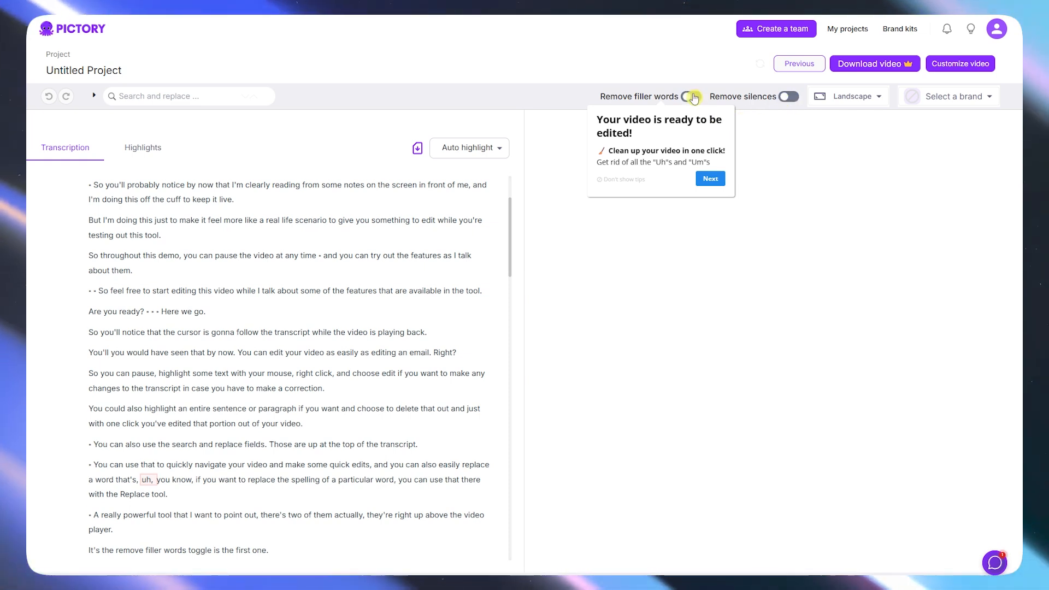
{"action": "left_click", "coordinate": [787, 97]}
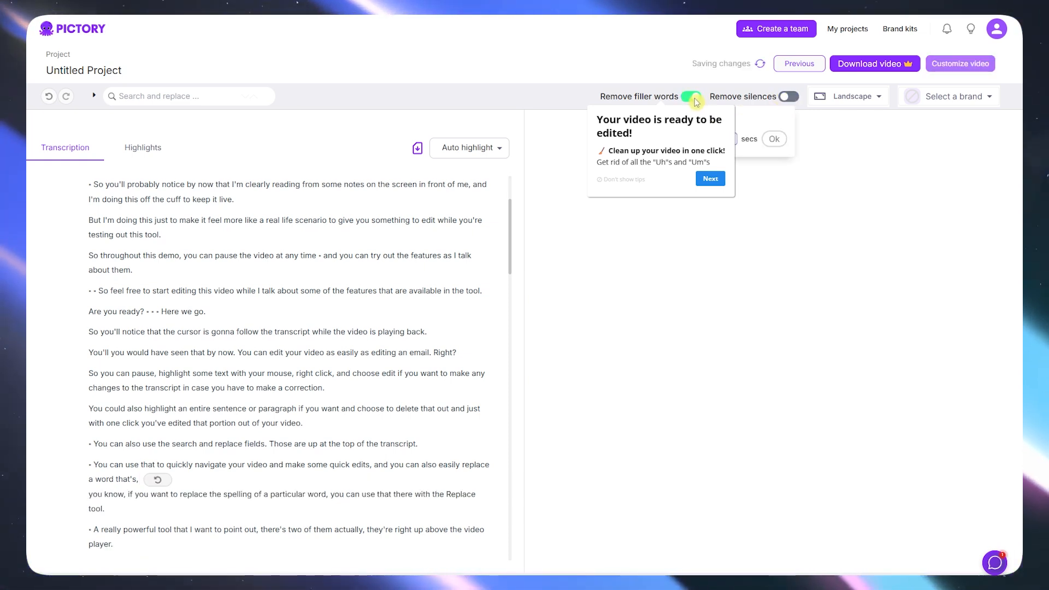
{"action": "scroll", "coordinate": [231, 363], "scroll_direction": "down", "scroll_amount": 4}
{"action": "scroll", "coordinate": [286, 332], "scroll_direction": "up", "scroll_amount": 5}
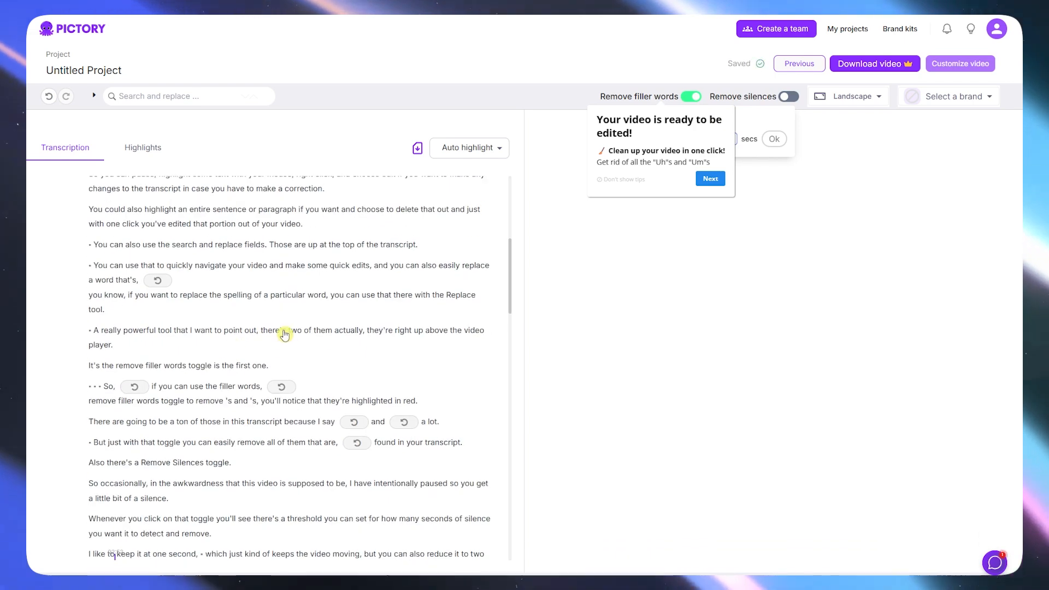
{"action": "scroll", "coordinate": [286, 333], "scroll_direction": "down", "scroll_amount": 4}
{"action": "scroll", "coordinate": [228, 302], "scroll_direction": "down", "scroll_amount": 5}
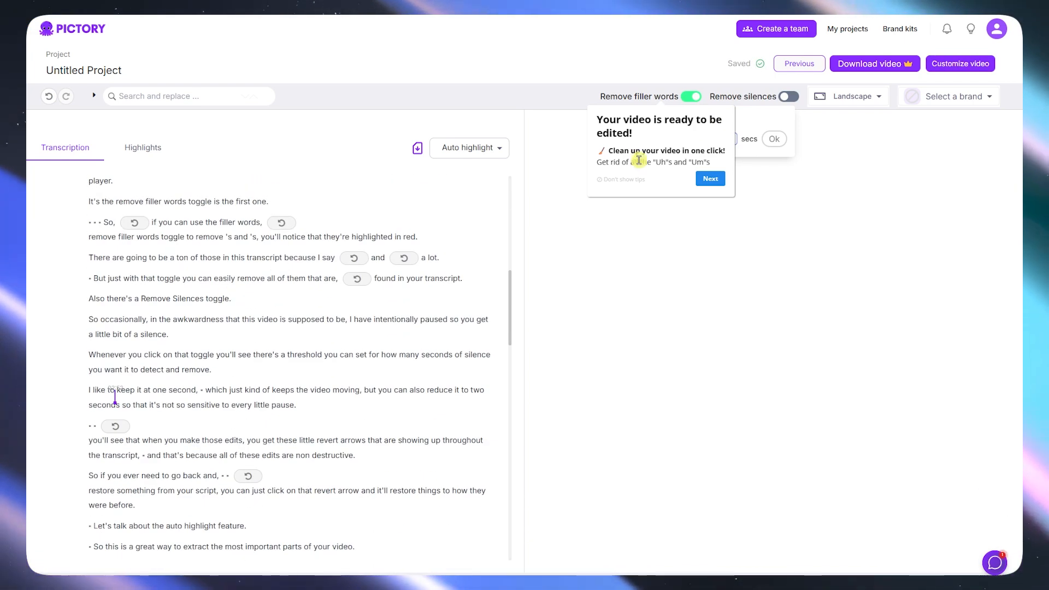
- Turn filler word removal off to compare the transcript, and turn it back on
{"action": "left_click", "coordinate": [691, 98]}
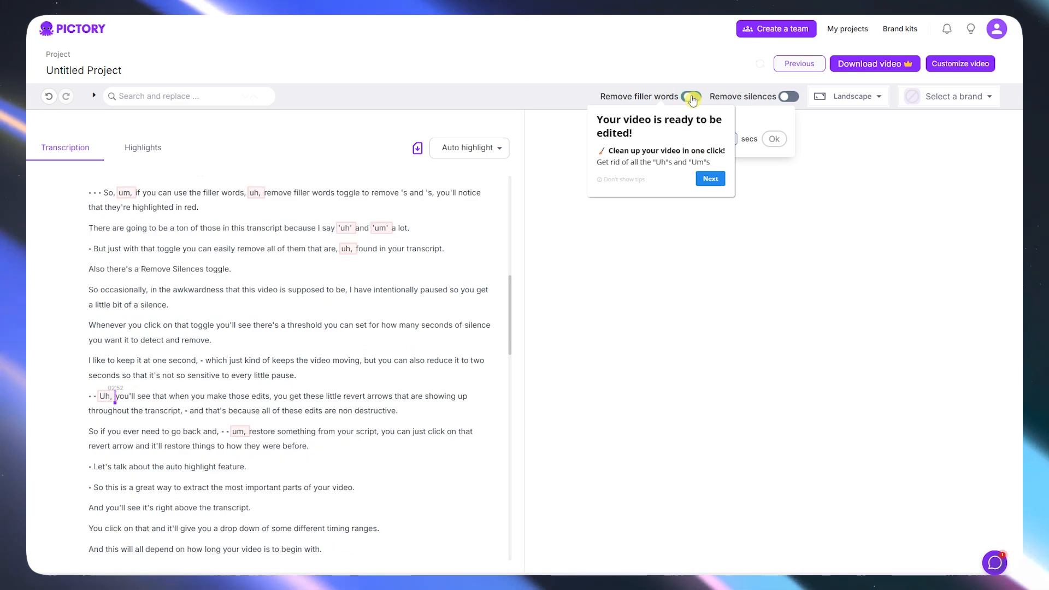
{"action": "left_click", "coordinate": [107, 396]}
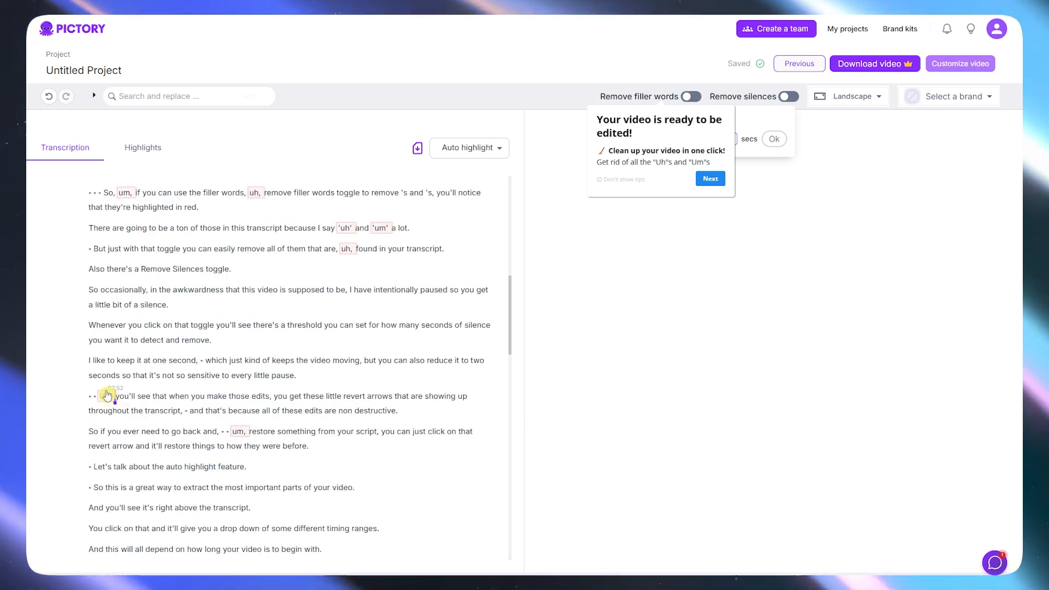
{"action": "left_click", "coordinate": [692, 97]}
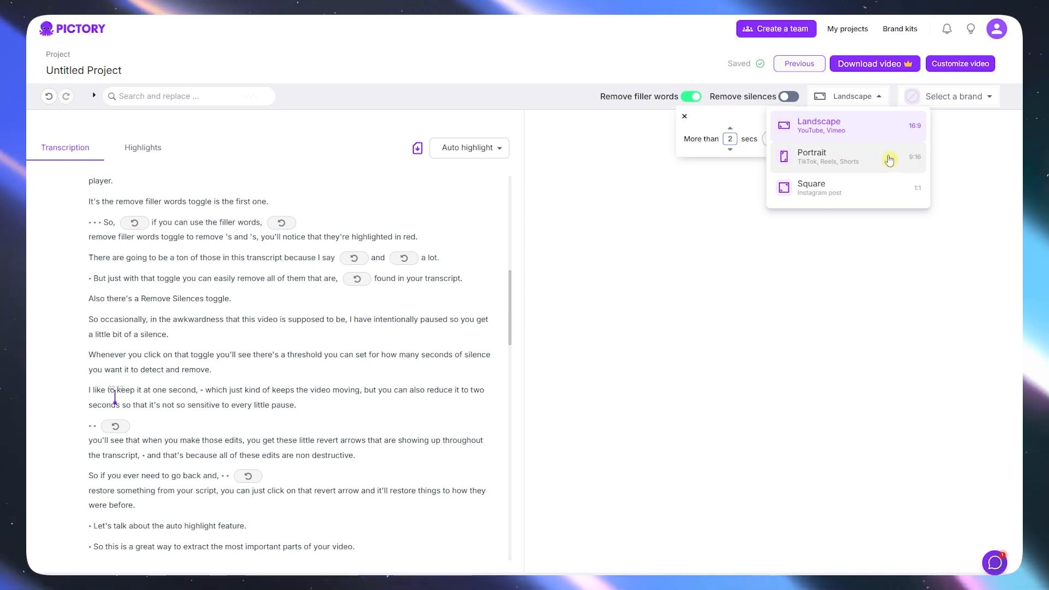
- Set the video's aspect ratio to 9:16 Portrait and, after checking the brand choices, proceed to customizing the video
{"action": "left_click", "coordinate": [872, 167]}
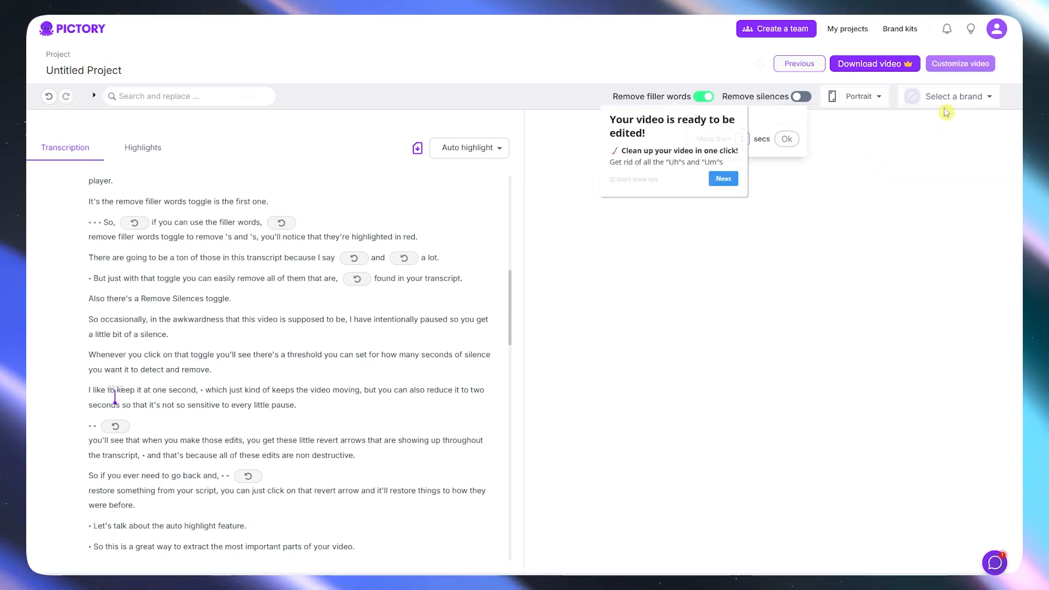
{"action": "left_click", "coordinate": [961, 99]}
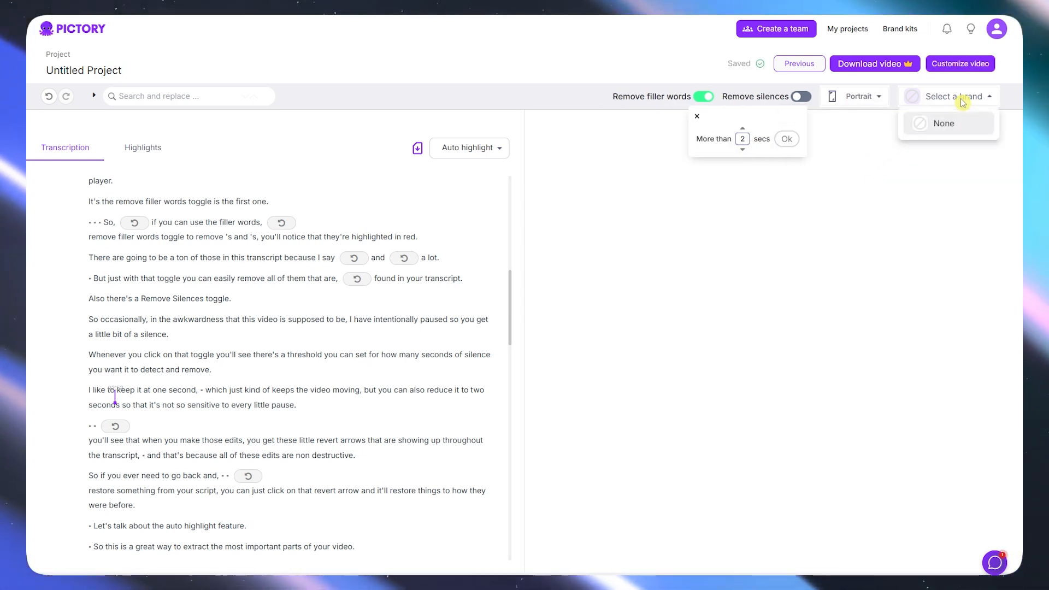
{"action": "left_click", "coordinate": [861, 135]}
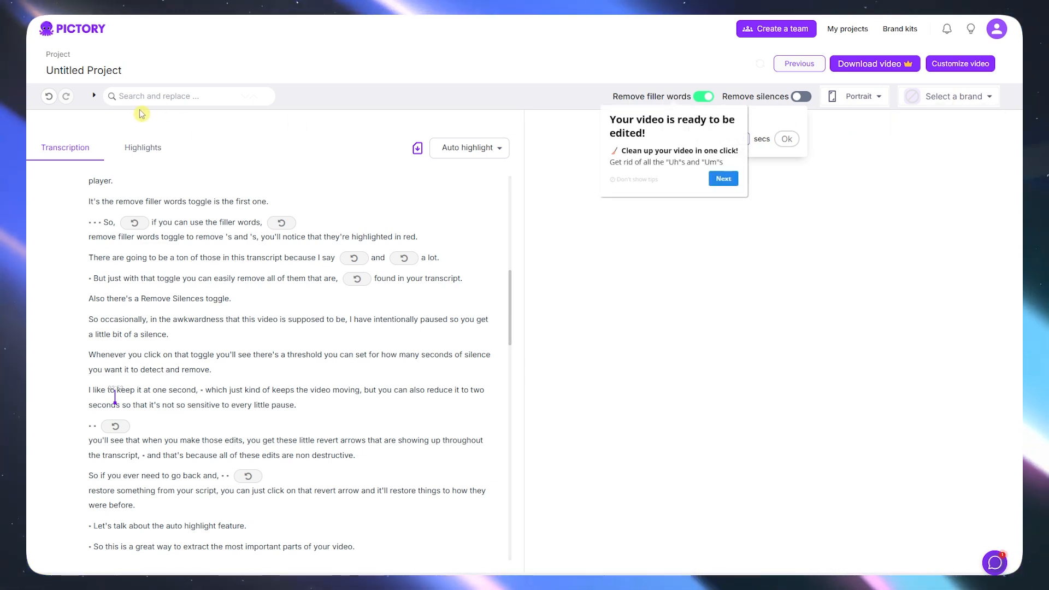
{"action": "left_click", "coordinate": [956, 71]}
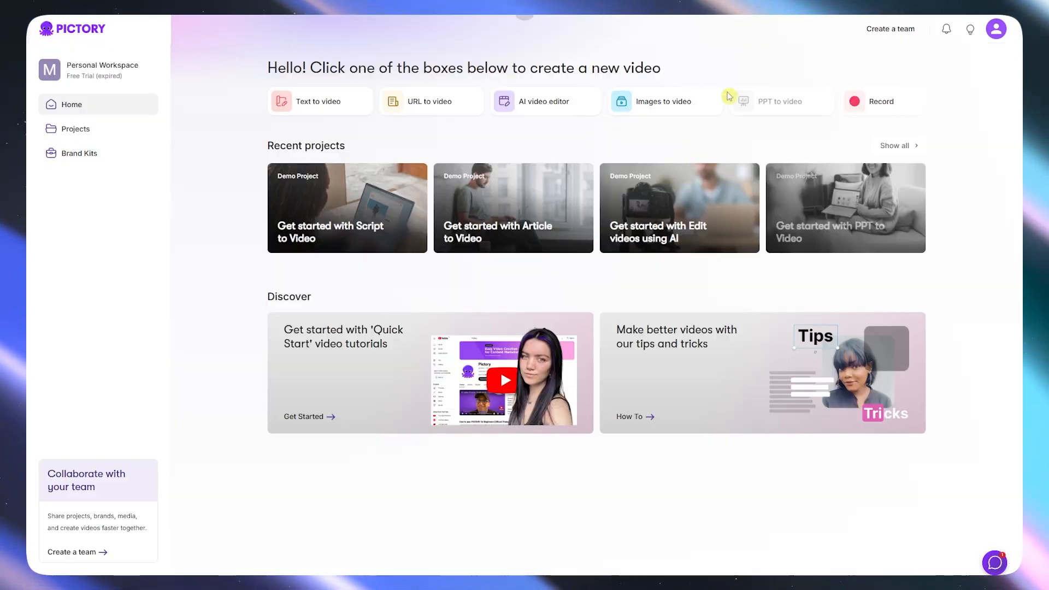
- Start an Images to video project and add favicon-512x512.png, Screenshot 2025-06-10 150725.png and 1.png from the Downloads folder
{"action": "left_click", "coordinate": [662, 111]}
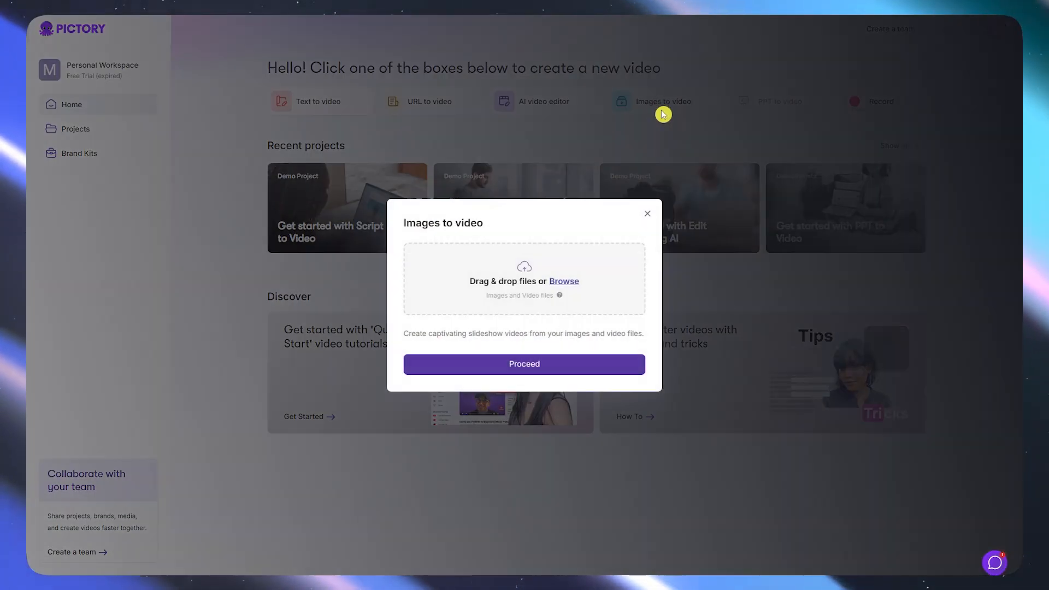
{"action": "left_click", "coordinate": [565, 282]}
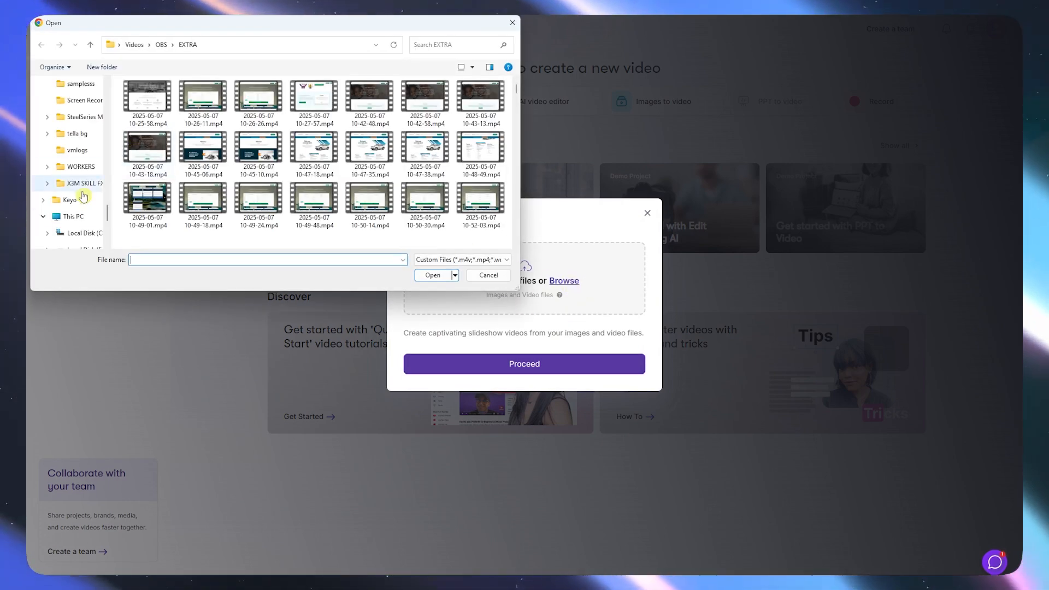
{"action": "left_click_drag", "start_coordinate": [106, 214], "coordinate": [122, 87]}
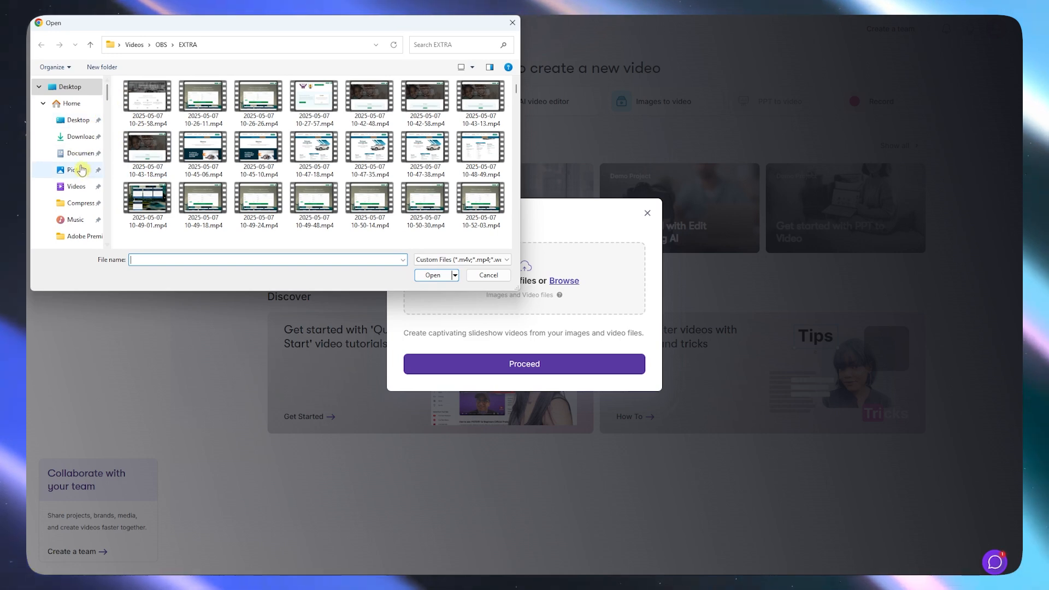
{"action": "left_click", "coordinate": [81, 137]}
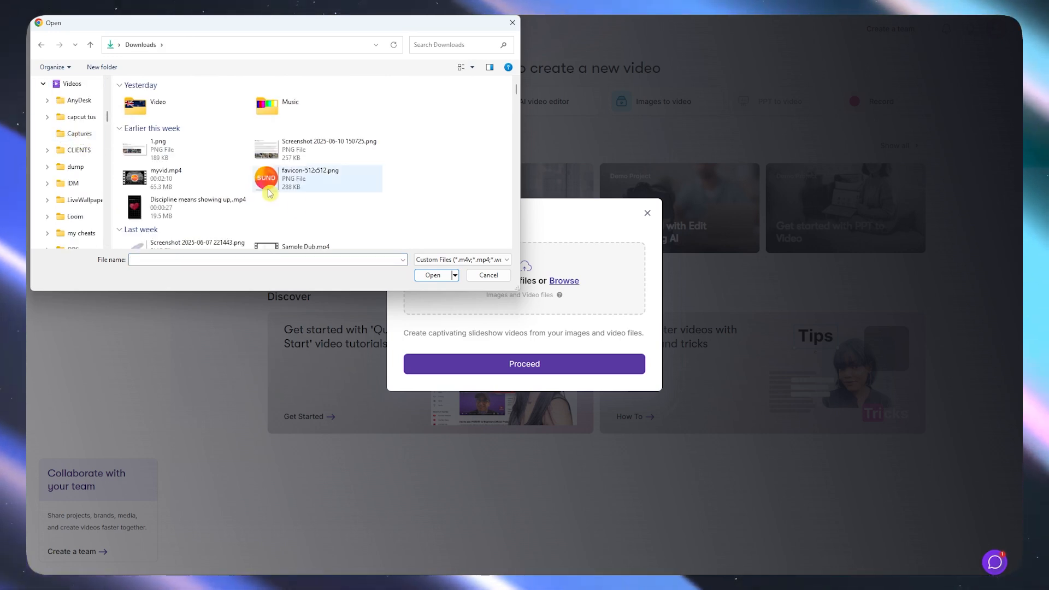
{"action": "left_click", "coordinate": [296, 185]}
{"action": "left_click", "coordinate": [301, 151], "text": "ctrl"}
{"action": "left_click", "coordinate": [154, 146], "text": "ctrl"}
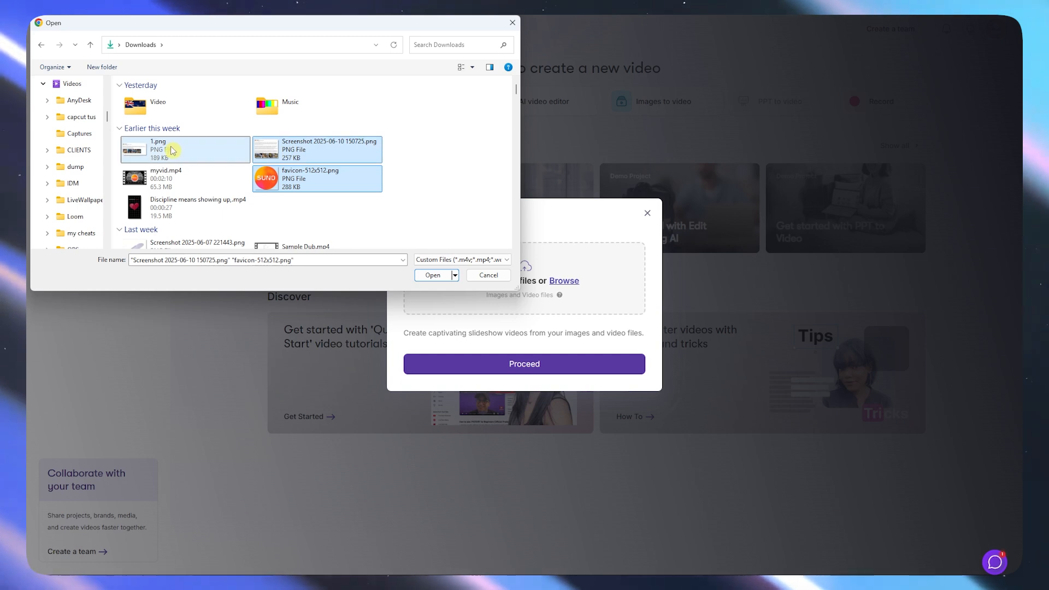
{"action": "left_click", "coordinate": [433, 280]}
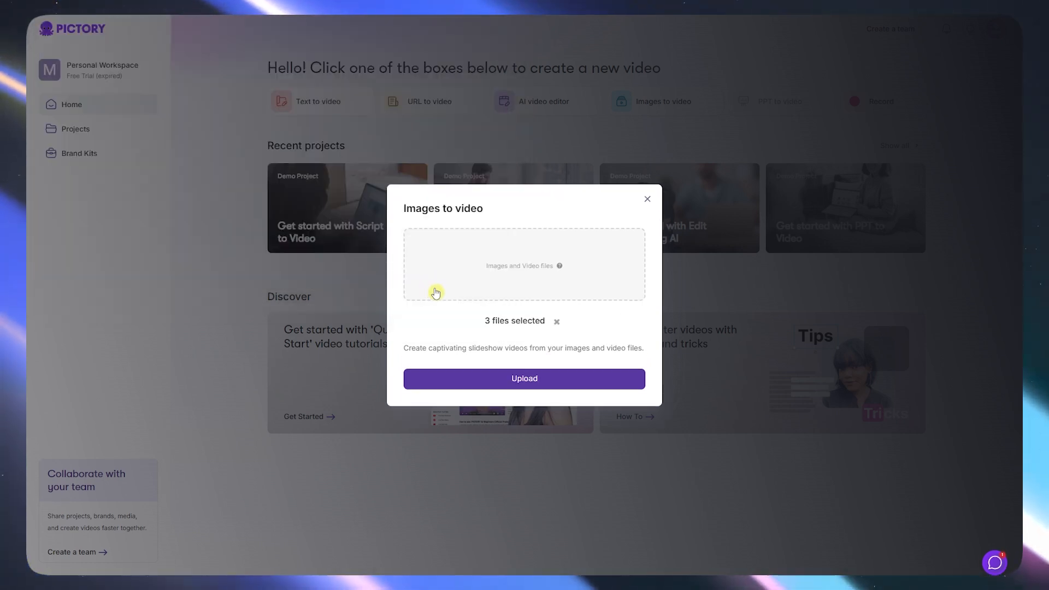
- Try to upload the three selected files, and retry Images to video with only favicon-512x512.png
{"action": "left_click", "coordinate": [489, 387]}
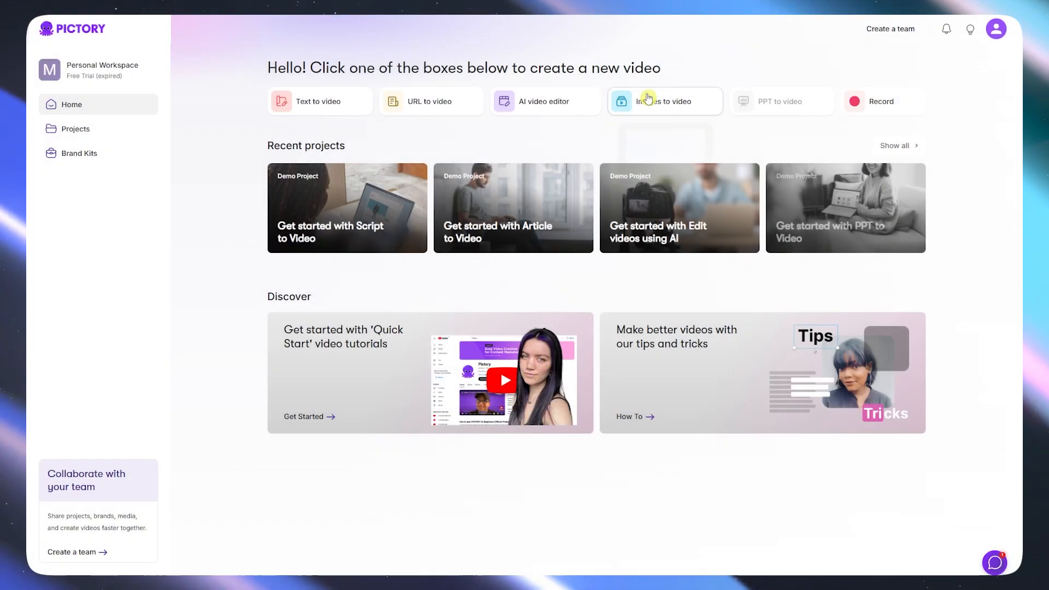
{"action": "left_click", "coordinate": [637, 101]}
{"action": "left_click", "coordinate": [519, 298]}
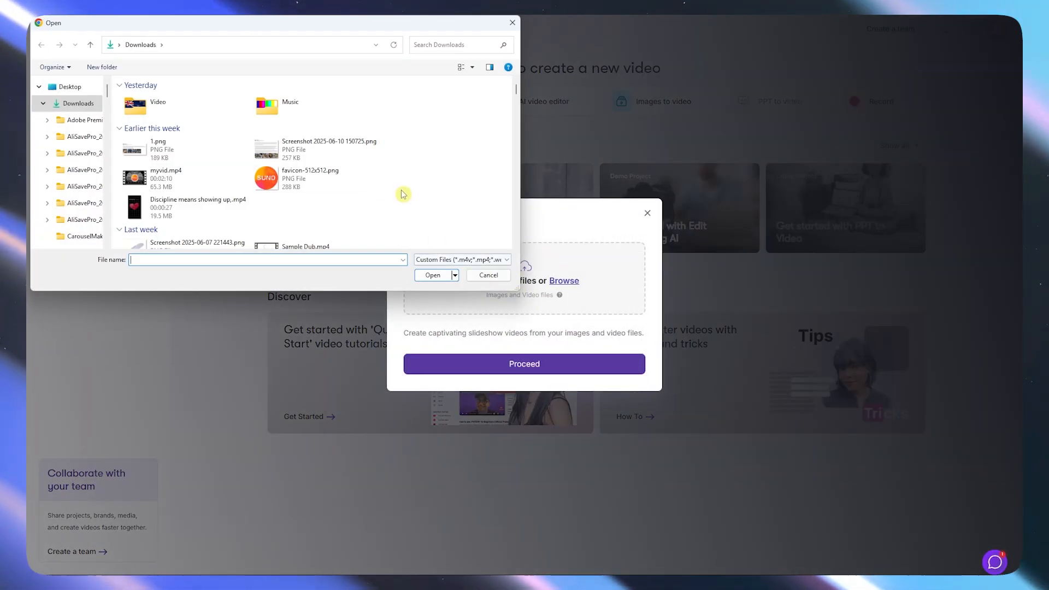
{"action": "left_click", "coordinate": [330, 191]}
{"action": "left_click", "coordinate": [433, 276]}
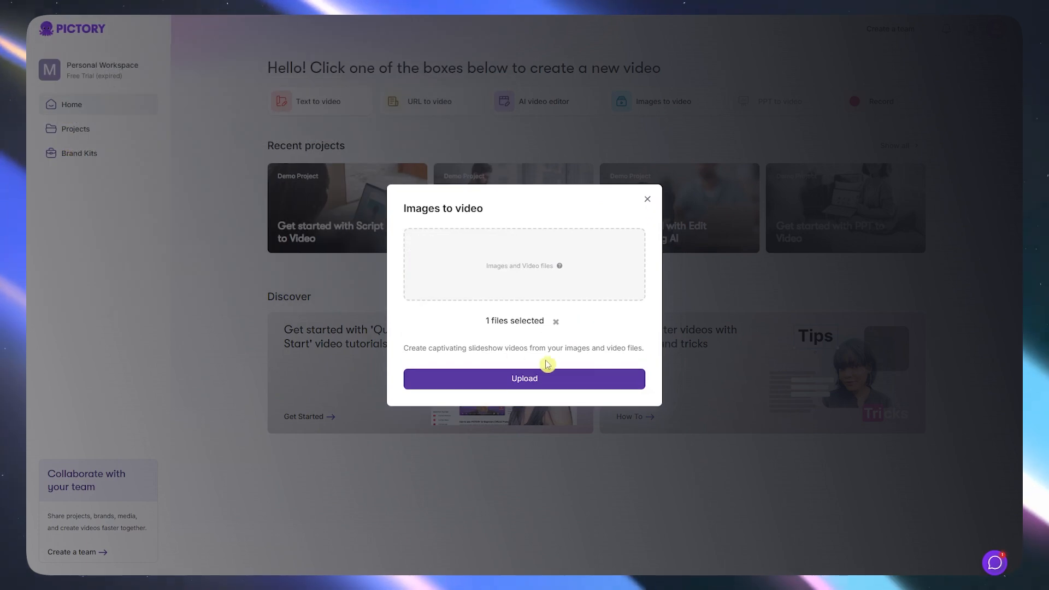
{"action": "left_click", "coordinate": [541, 381]}
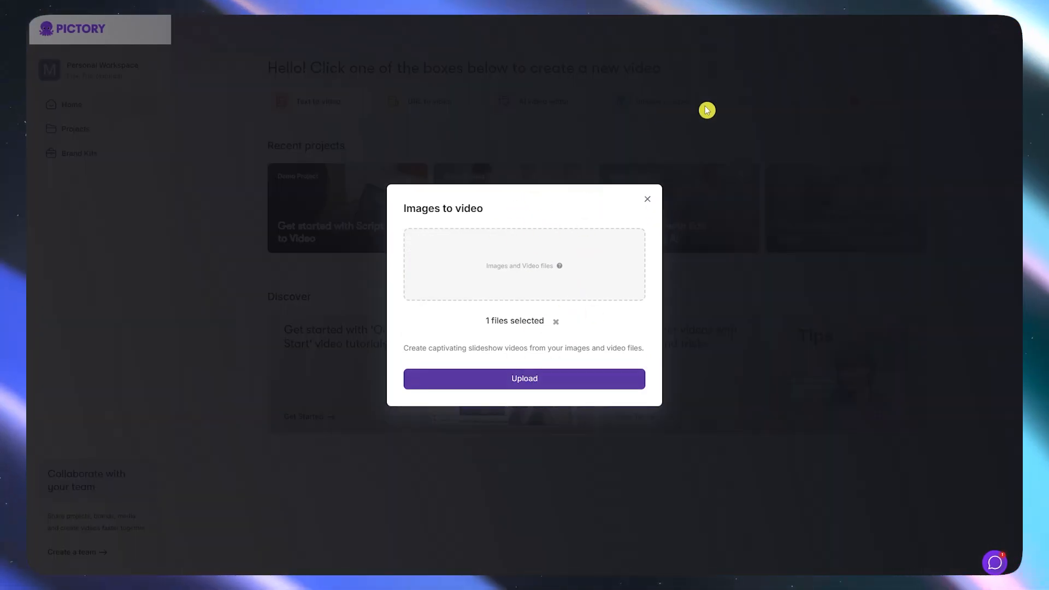
{"action": "left_click", "coordinate": [647, 199]}
- Start a new recording, checking the Screen only choice before proceeding with Screen & webcam
{"action": "mouse_move", "coordinate": [671, 112]}
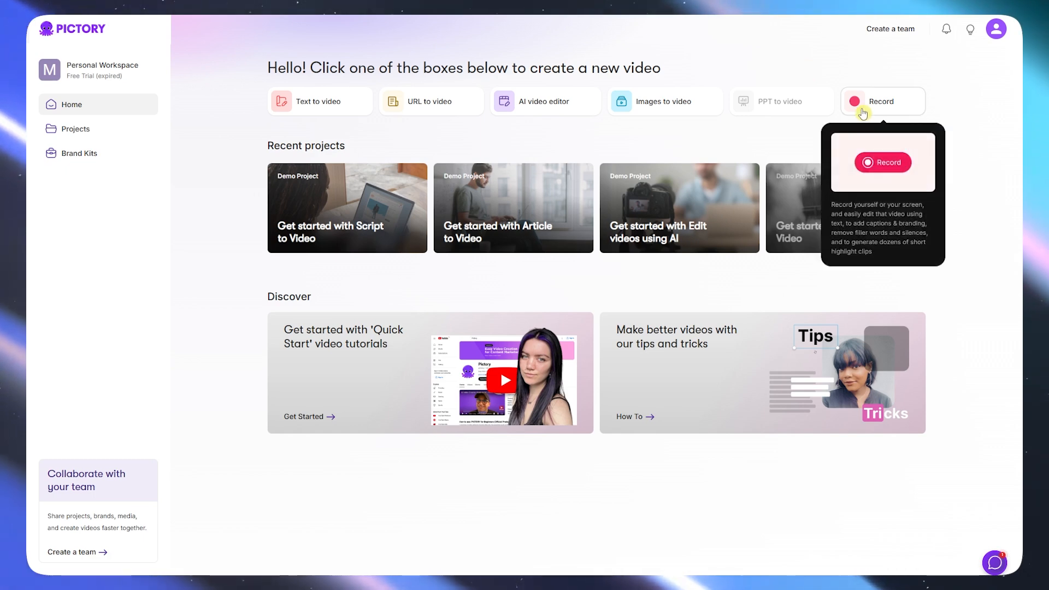
{"action": "mouse_move", "coordinate": [763, 103]}
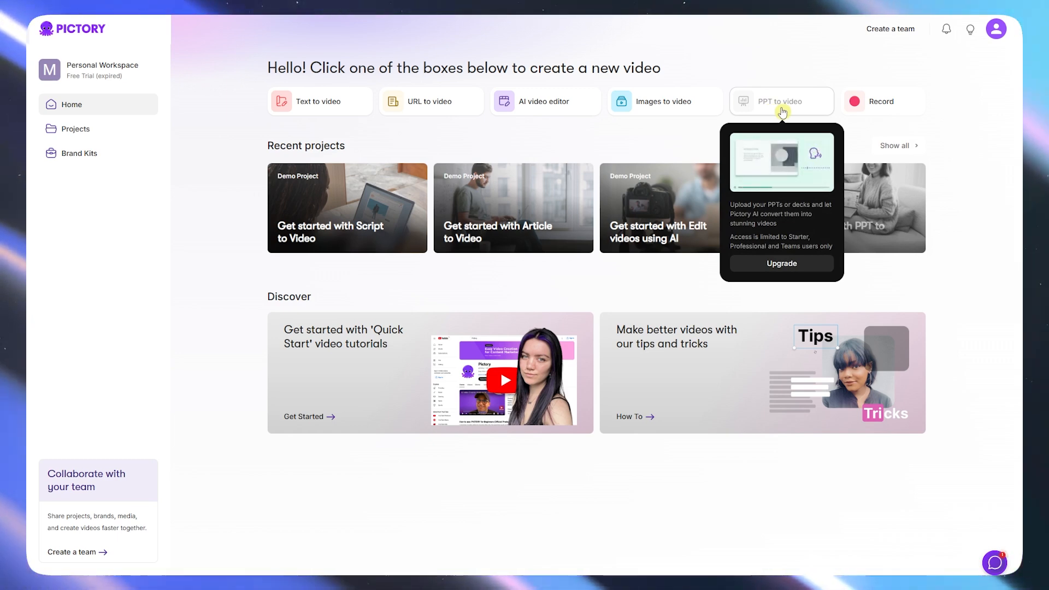
{"action": "left_click", "coordinate": [874, 102]}
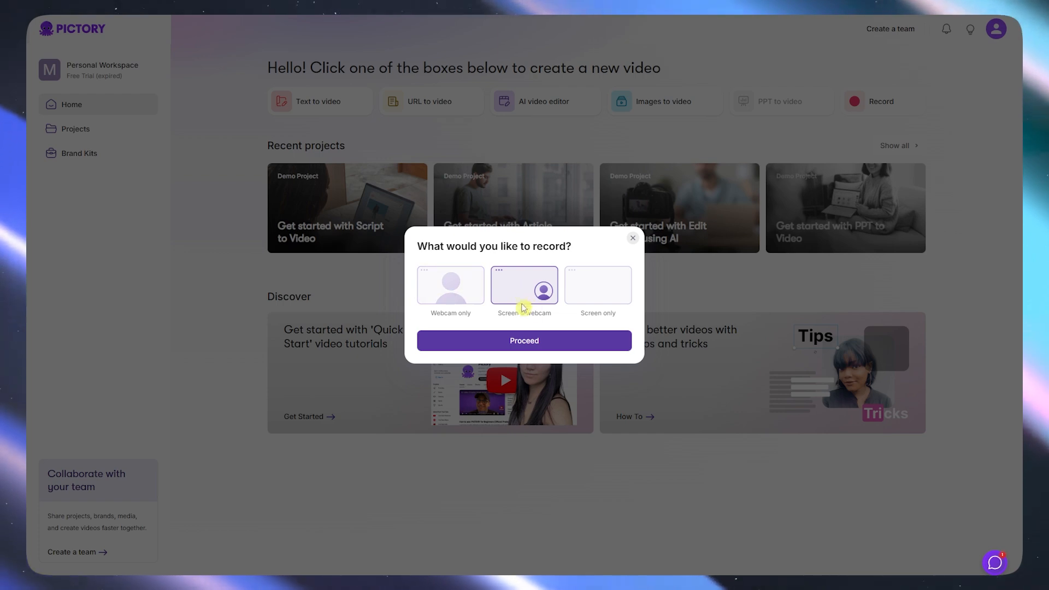
{"action": "left_click", "coordinate": [606, 292]}
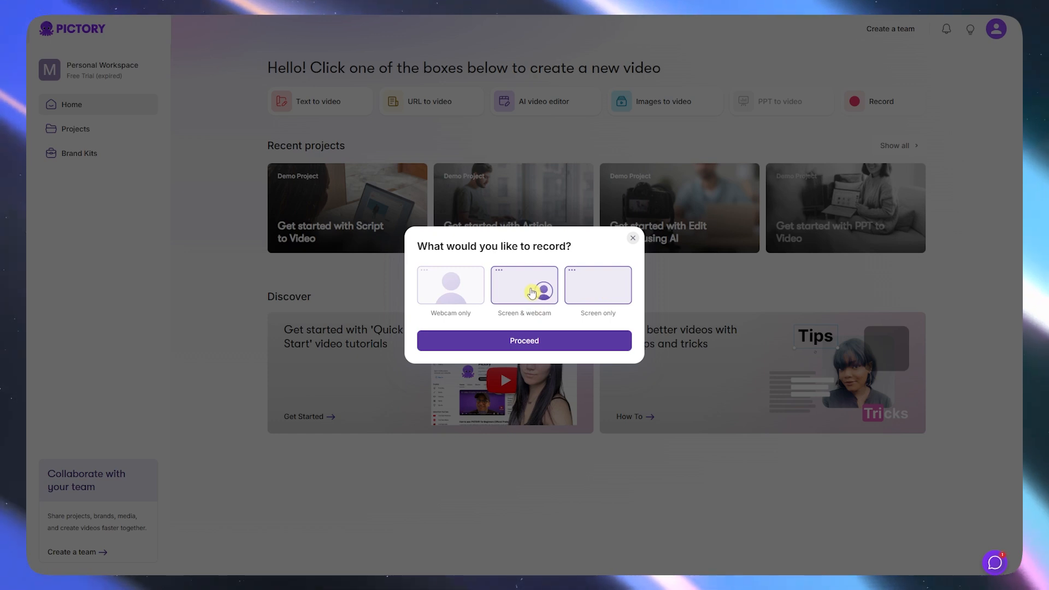
{"action": "left_click", "coordinate": [528, 289]}
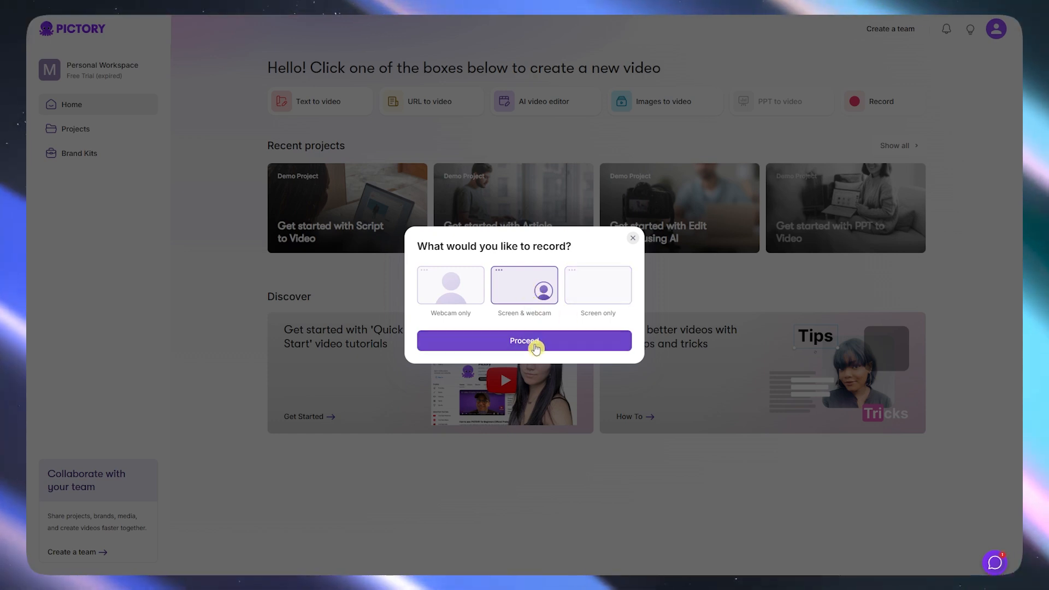
{"action": "left_click", "coordinate": [531, 344]}
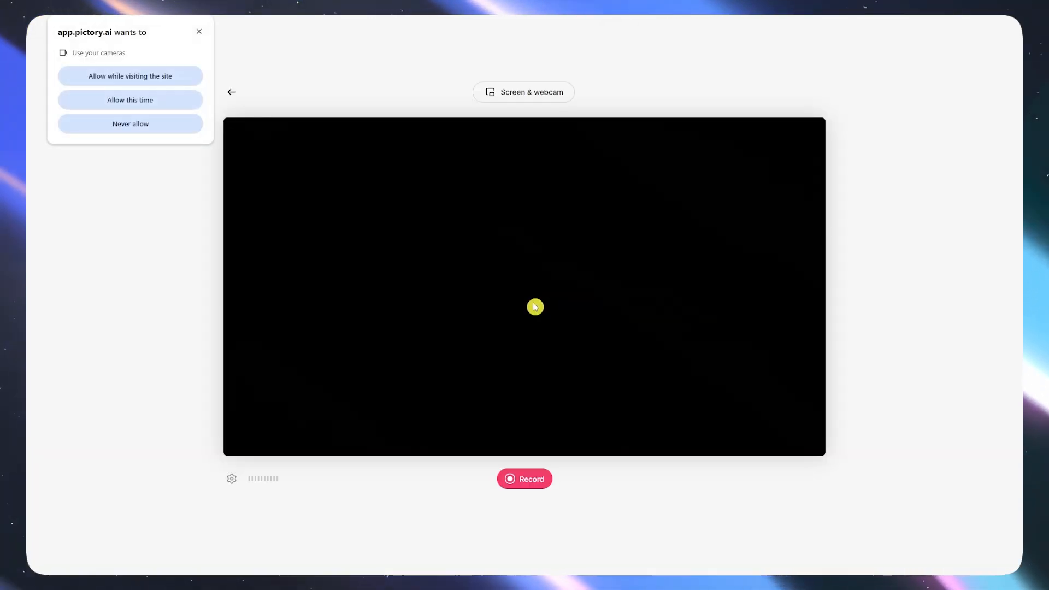
- Allow camera and microphone access for this time only, and leave the recorder without sharing a screen
{"action": "left_click", "coordinate": [162, 104]}
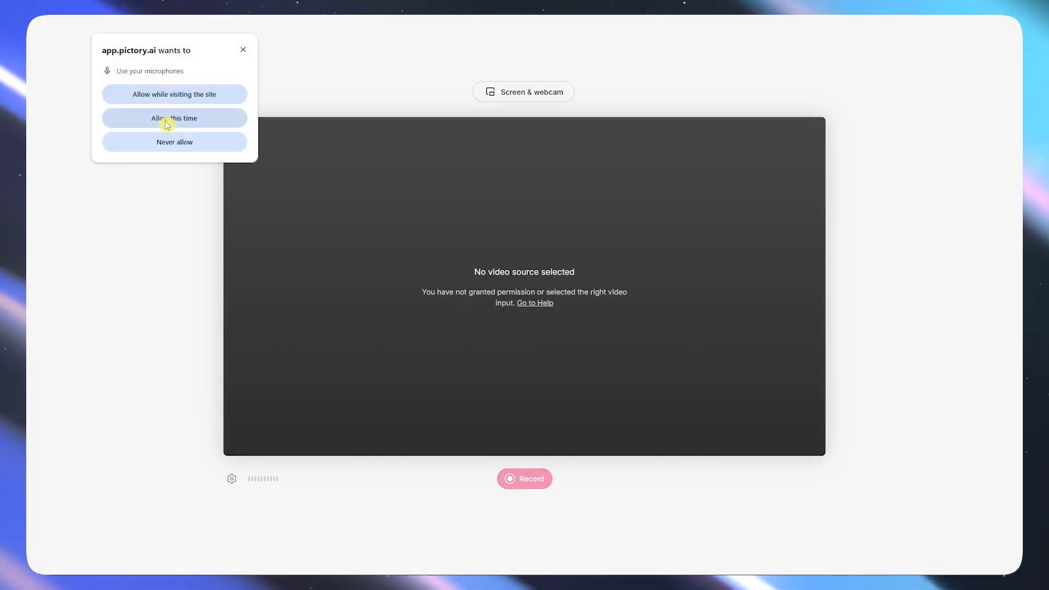
{"action": "left_click", "coordinate": [166, 116]}
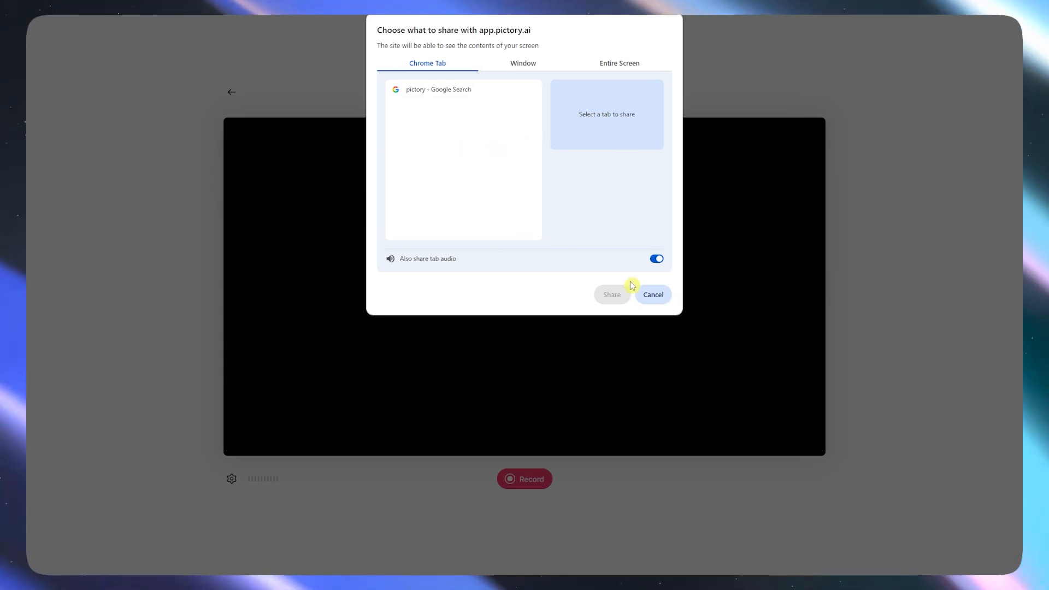
{"action": "left_click", "coordinate": [654, 295]}
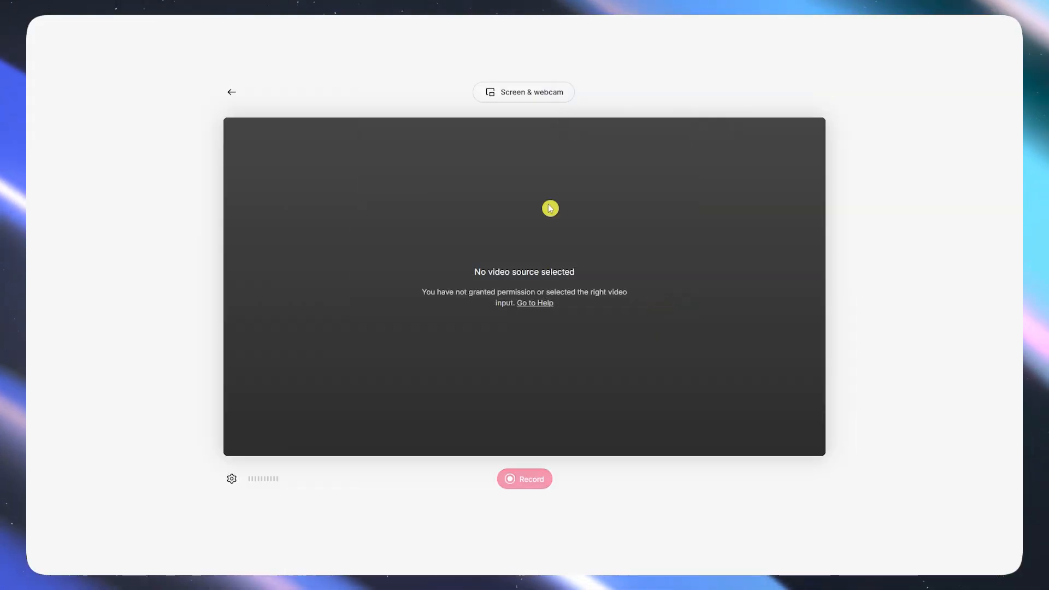
{"action": "left_click", "coordinate": [231, 93]}
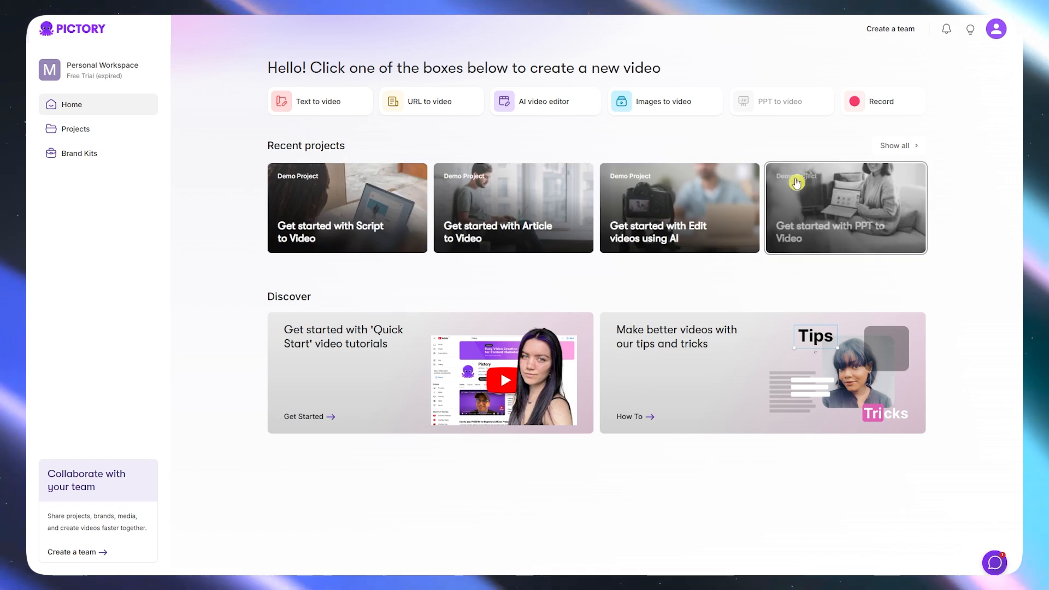
- Open the account's subscription page and look over the available plans
{"action": "left_click", "coordinate": [995, 31]}
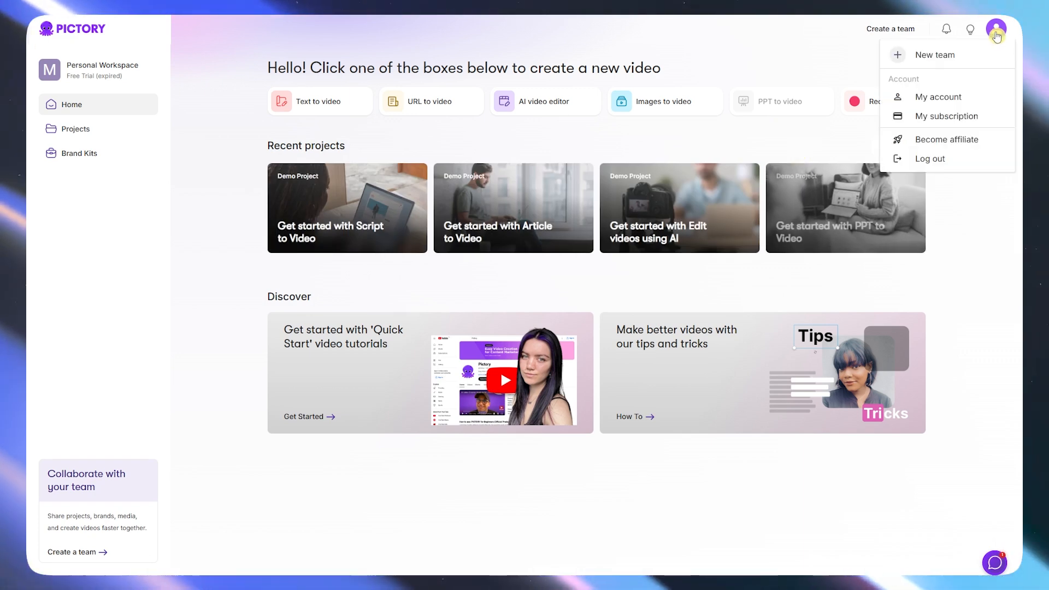
{"action": "left_click", "coordinate": [952, 125]}
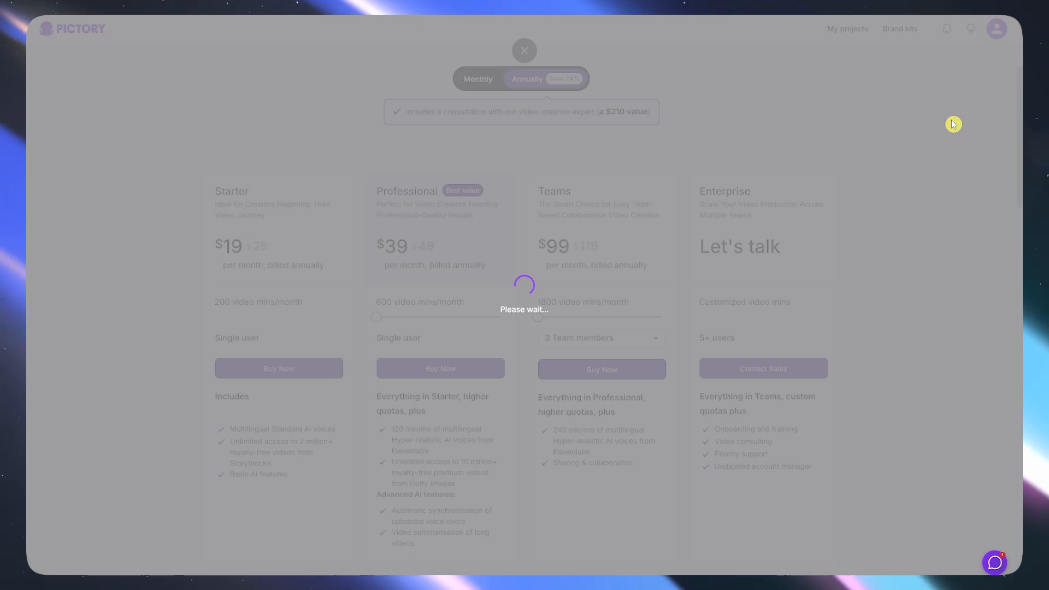
{"action": "scroll", "coordinate": [527, 213], "scroll_direction": "down", "scroll_amount": 3}
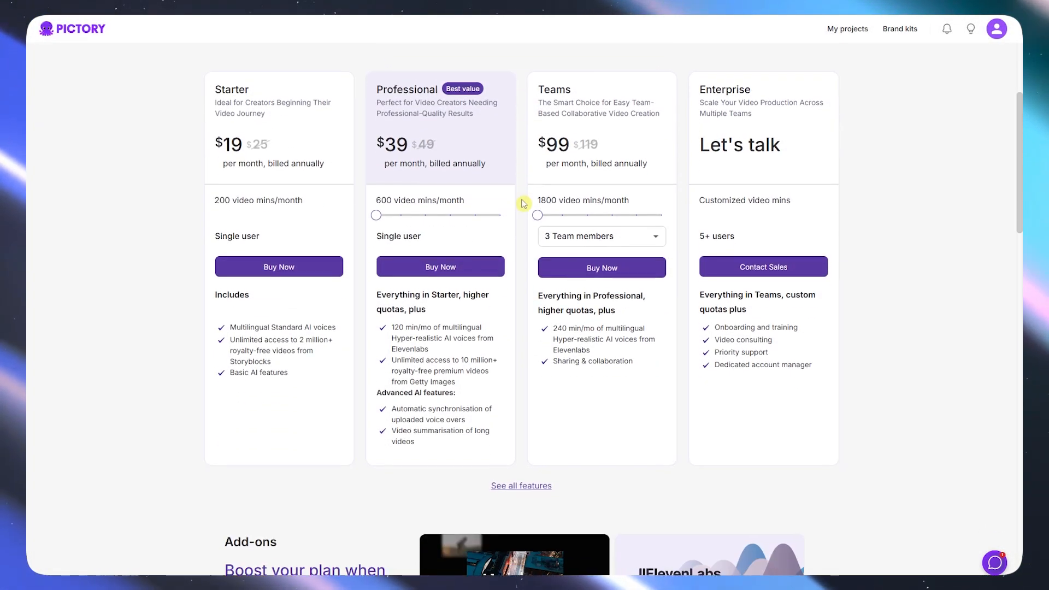
{"action": "scroll", "coordinate": [526, 208], "scroll_direction": "up", "scroll_amount": 3}
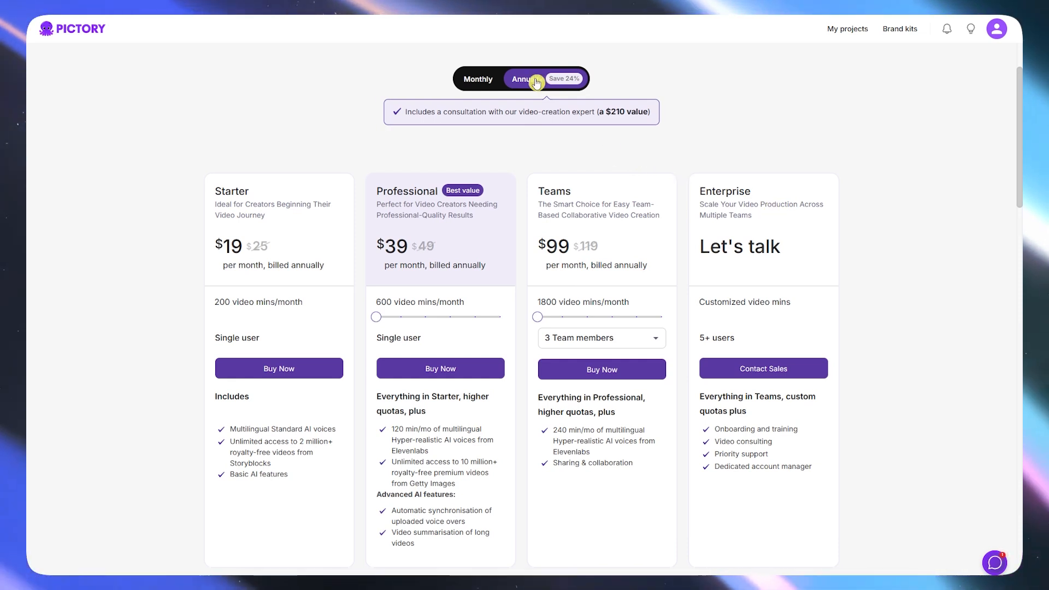
- Compare plan prices and features under monthly and annual billing, leaving annual billing selected
{"action": "left_click", "coordinate": [484, 80]}
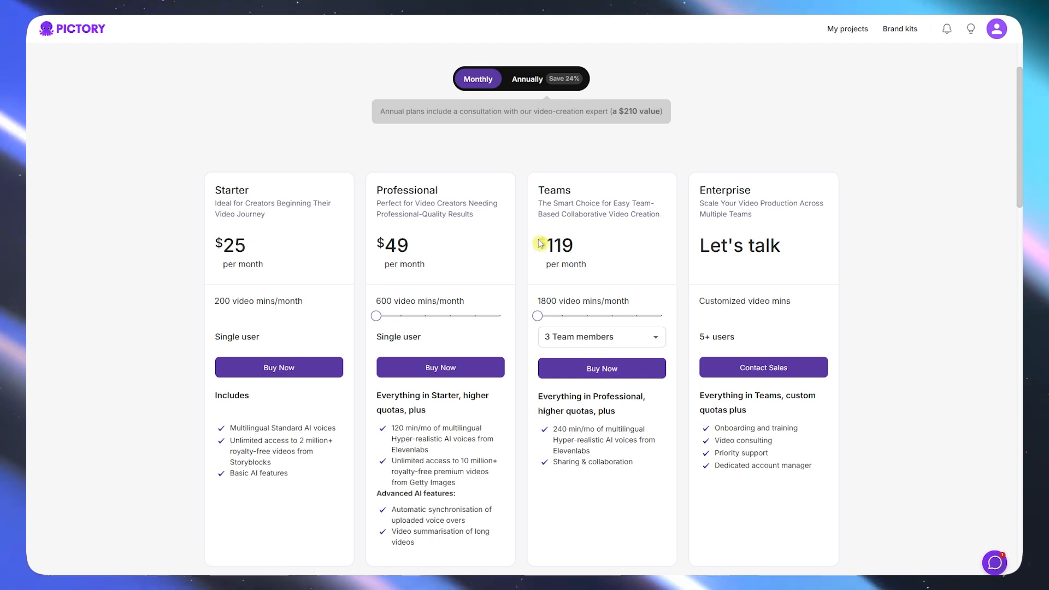
{"action": "left_click", "coordinate": [542, 81]}
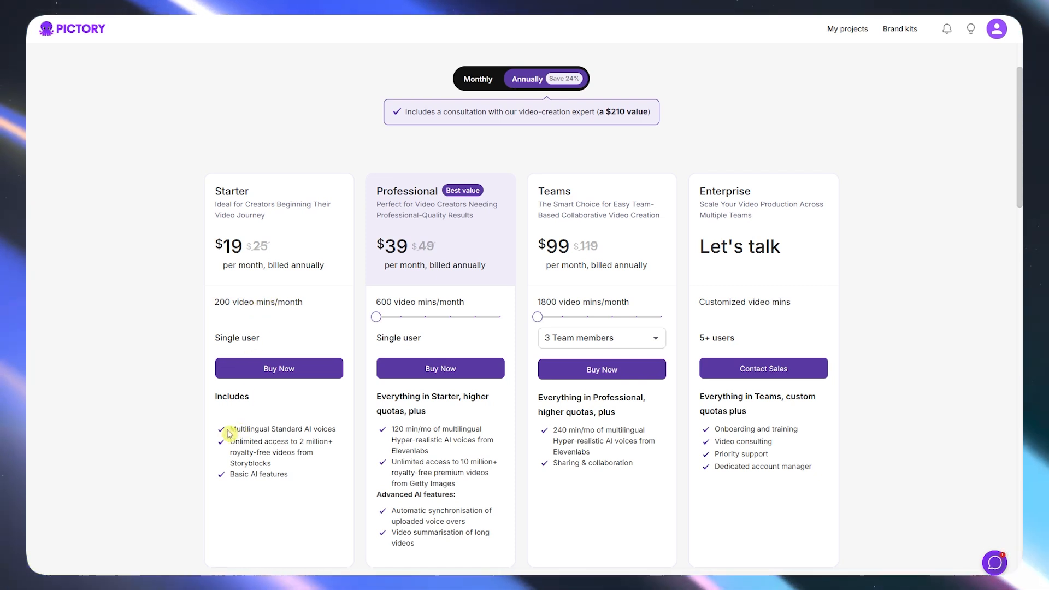
{"action": "scroll", "coordinate": [234, 435], "scroll_direction": "down", "scroll_amount": 2}
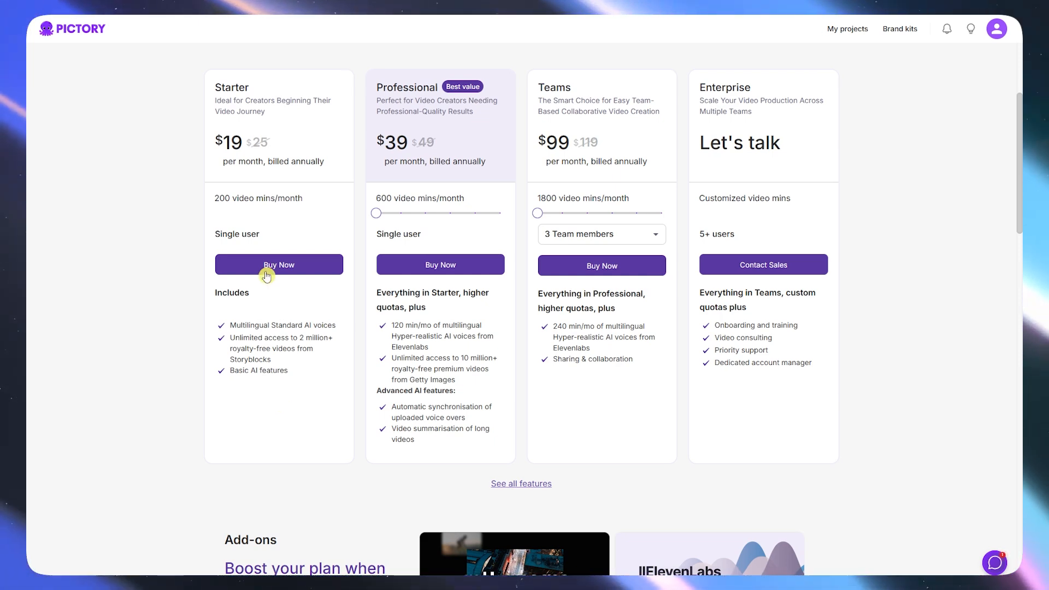
{"action": "scroll", "coordinate": [405, 316], "scroll_direction": "up", "scroll_amount": 3}
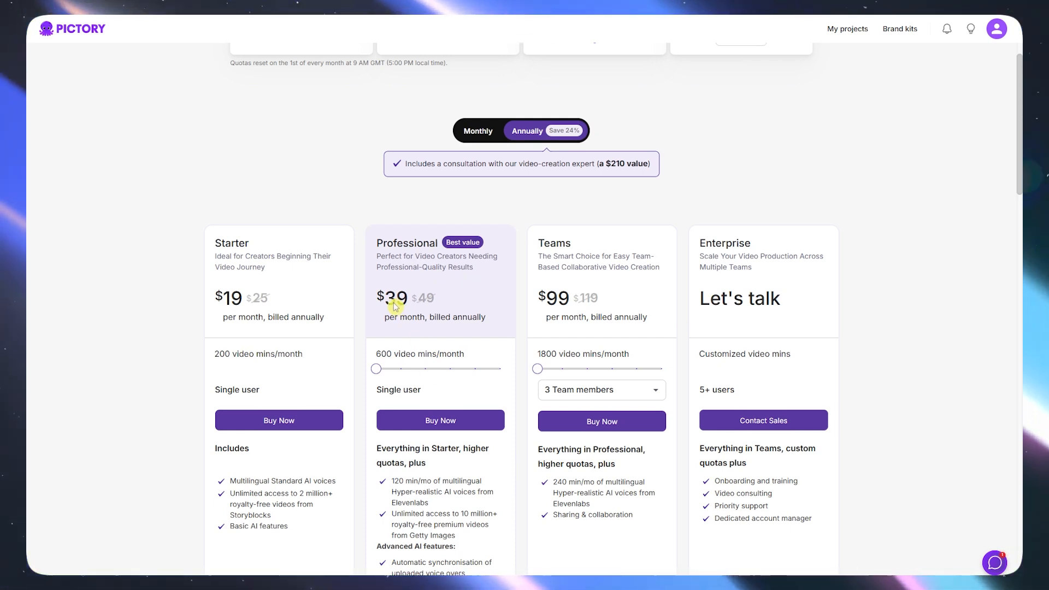
{"action": "left_click", "coordinate": [487, 133]}
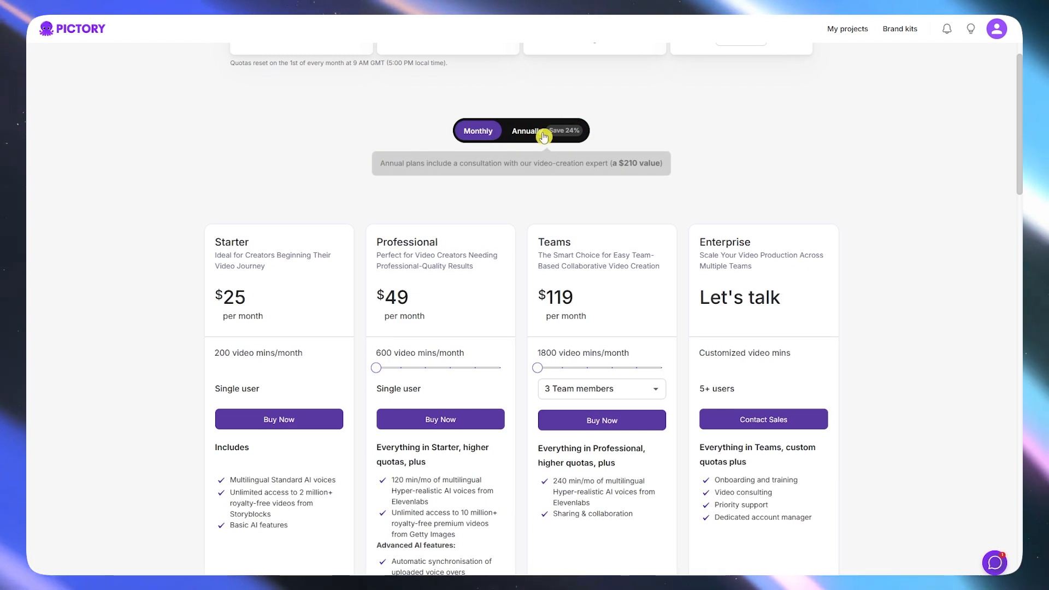
{"action": "left_click", "coordinate": [528, 131]}
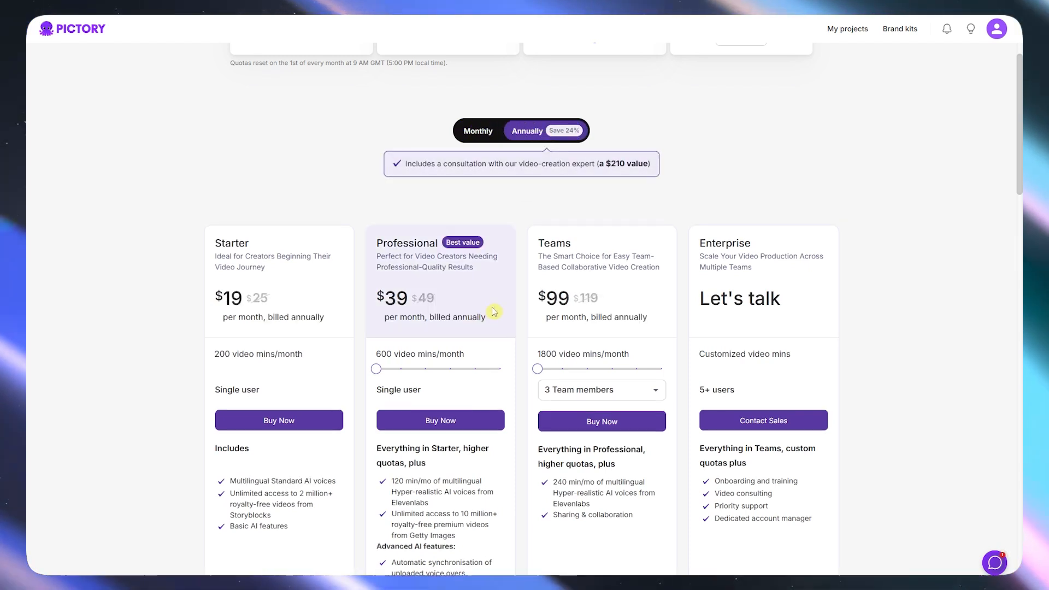
- Preview the Professional plan's price at 1800 video minutes per month, and return it to 600
{"action": "scroll", "coordinate": [416, 306], "scroll_direction": "down", "scroll_amount": 2}
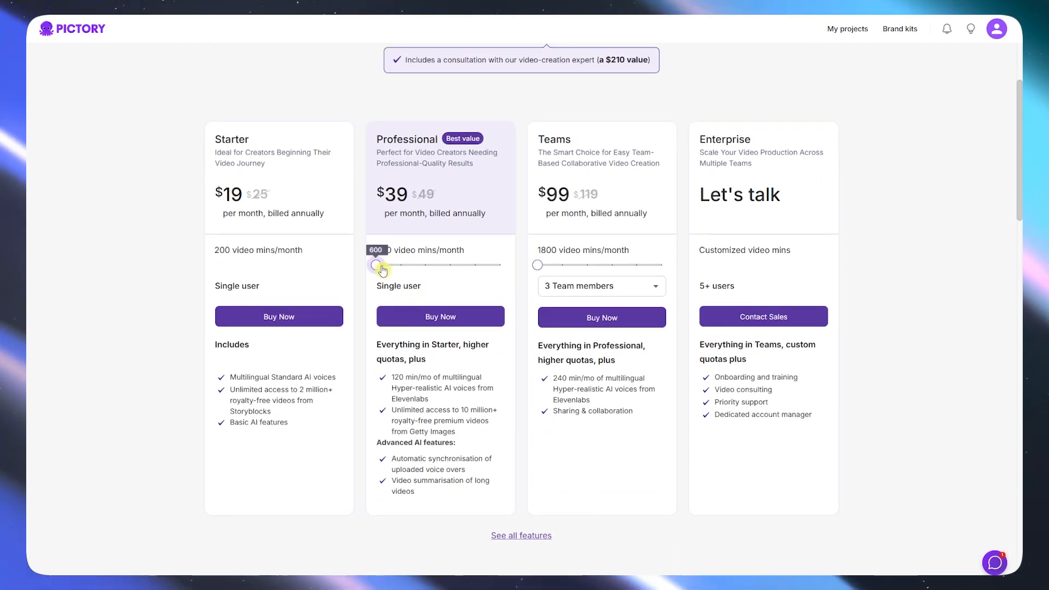
{"action": "left_click_drag", "start_coordinate": [386, 279], "coordinate": [417, 279]}
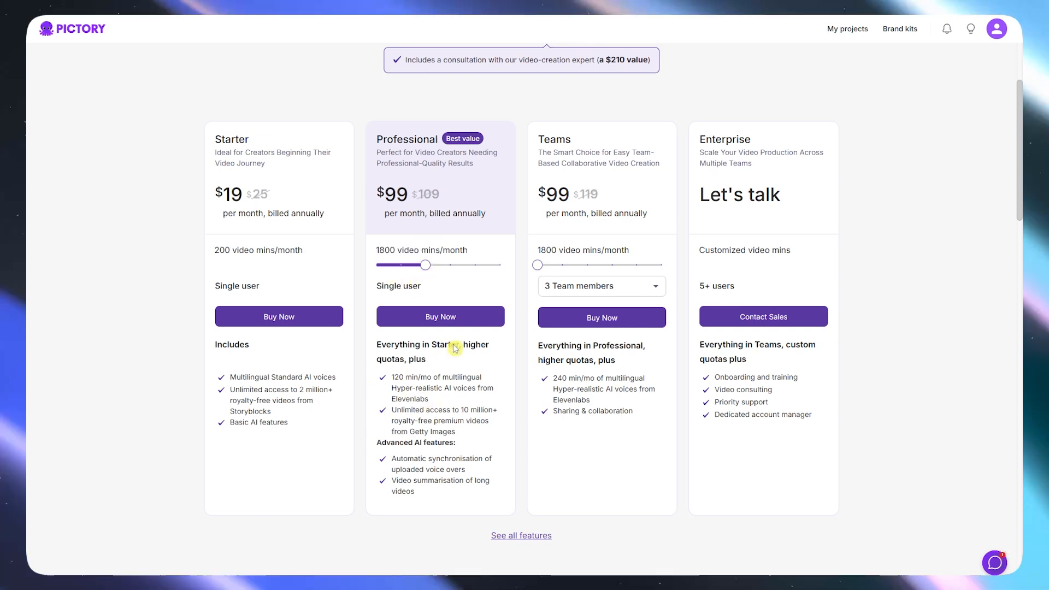
{"action": "left_click_drag", "start_coordinate": [427, 269], "coordinate": [378, 272]}
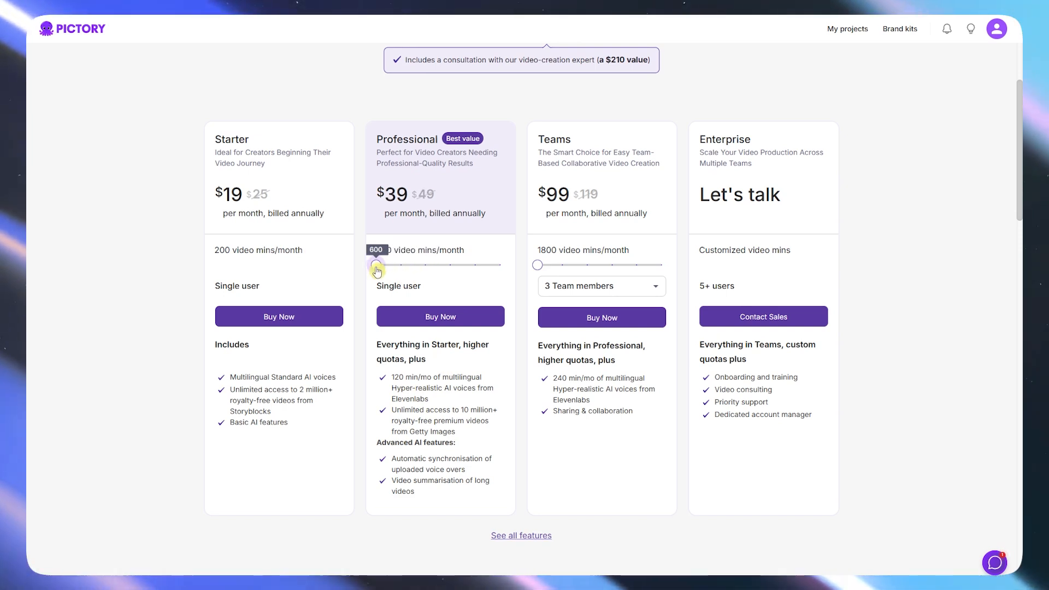
{"action": "scroll", "coordinate": [424, 286], "scroll_direction": "down", "scroll_amount": 1}
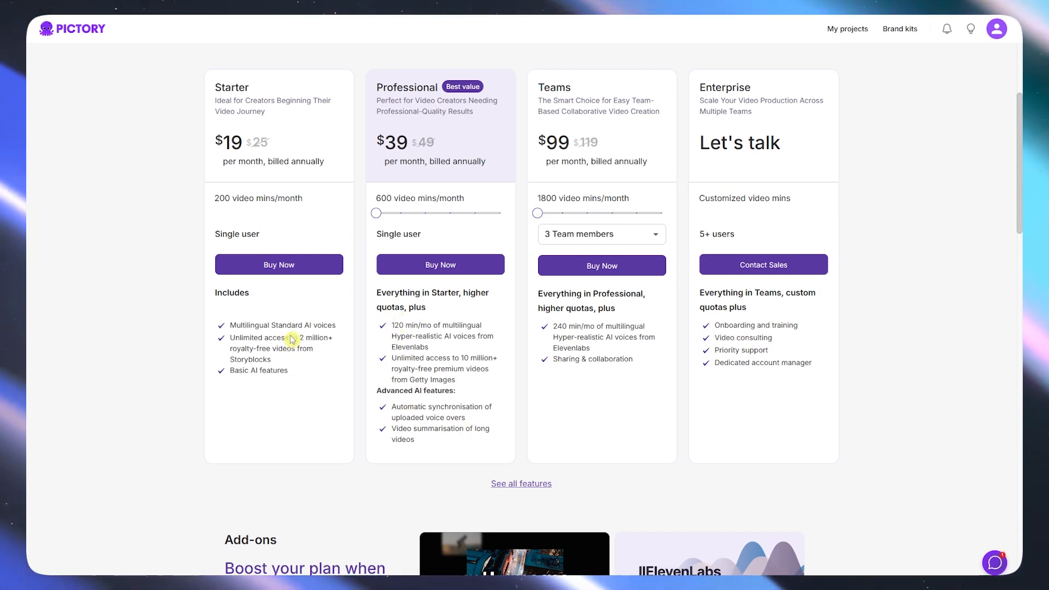
- Preview the Teams plan at 2400 video minutes per month, and check its team member options
{"action": "scroll", "coordinate": [292, 340], "scroll_direction": "up", "scroll_amount": 2}
{"action": "scroll", "coordinate": [311, 459], "scroll_direction": "up", "scroll_amount": 1}
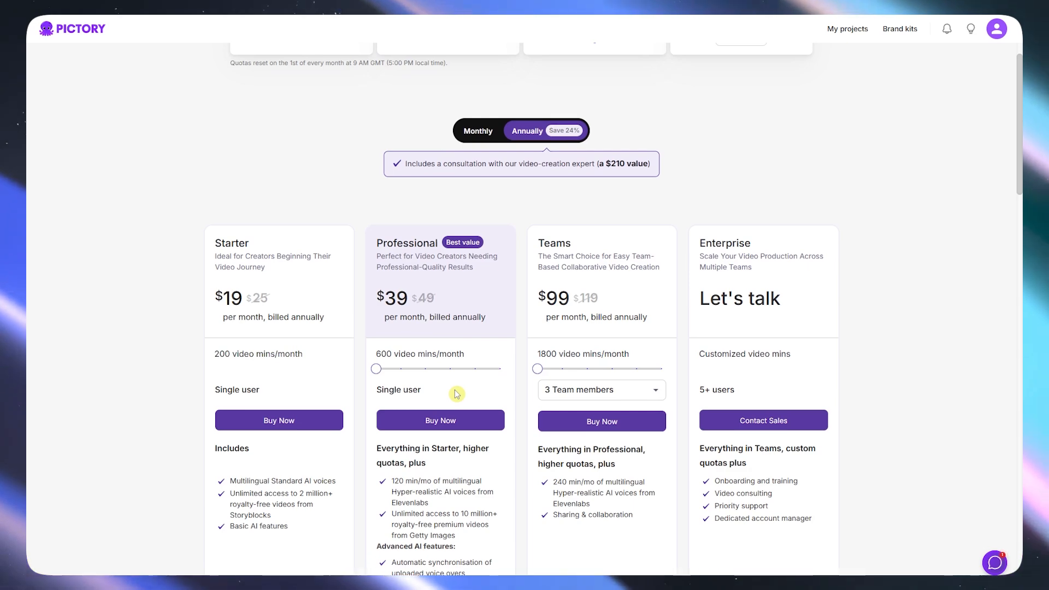
{"action": "scroll", "coordinate": [456, 393], "scroll_direction": "up", "scroll_amount": 1}
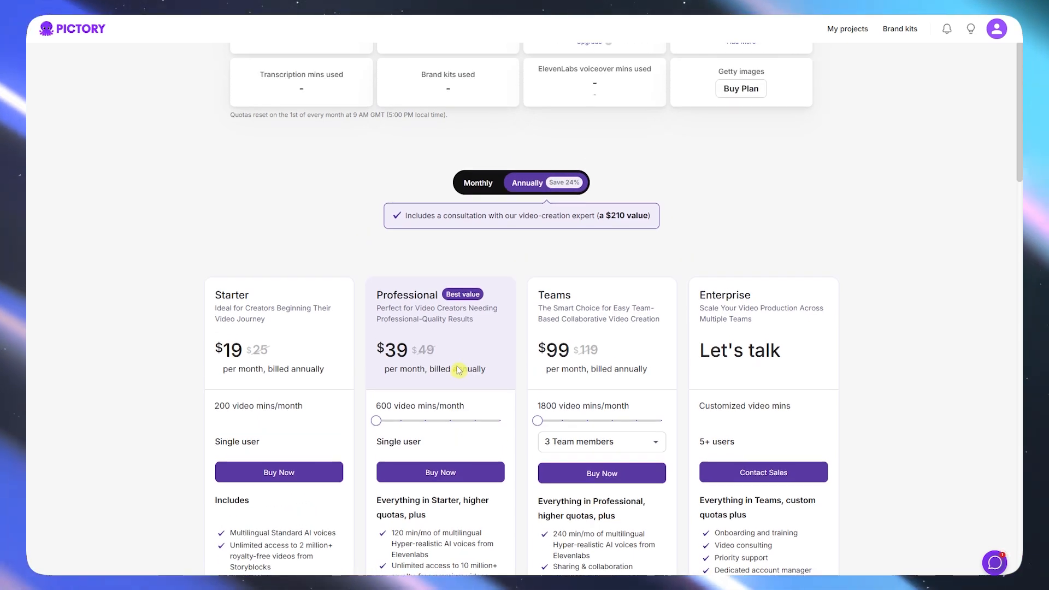
{"action": "scroll", "coordinate": [458, 371], "scroll_direction": "down", "scroll_amount": 2}
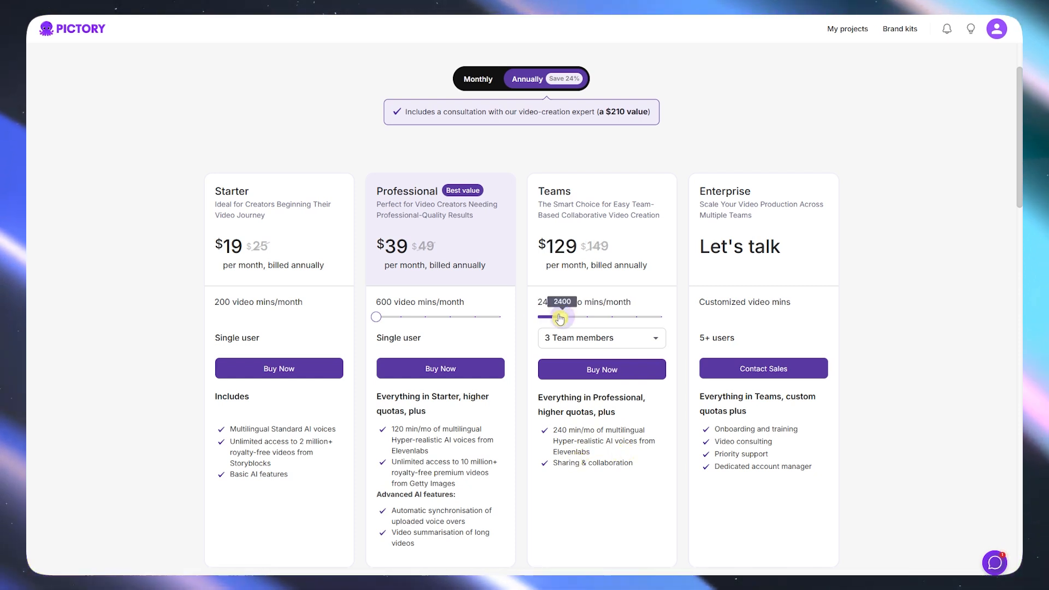
{"action": "left_click", "coordinate": [585, 338]}
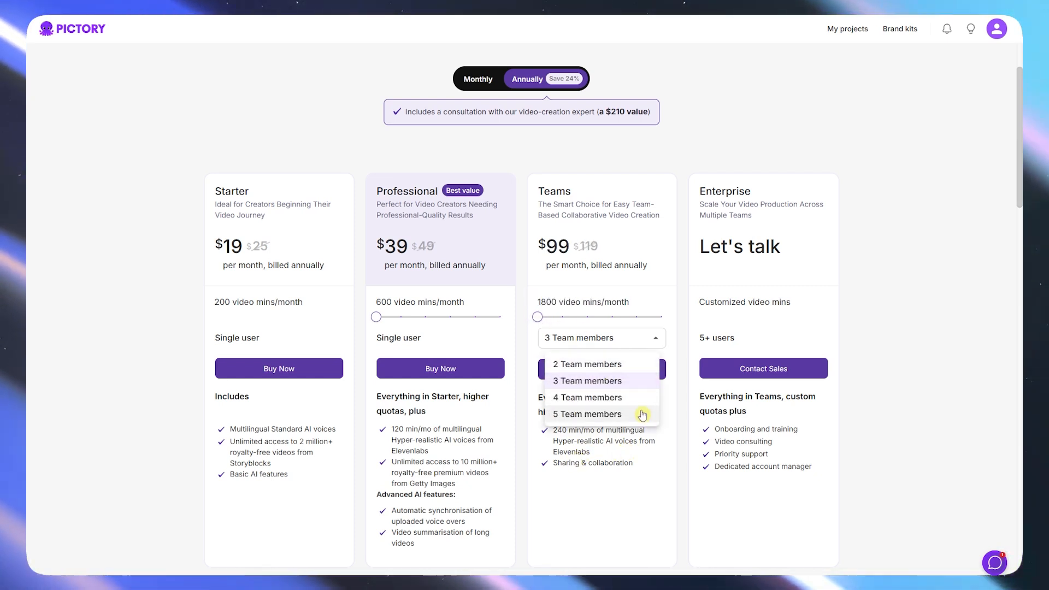
{"action": "left_click", "coordinate": [675, 445]}
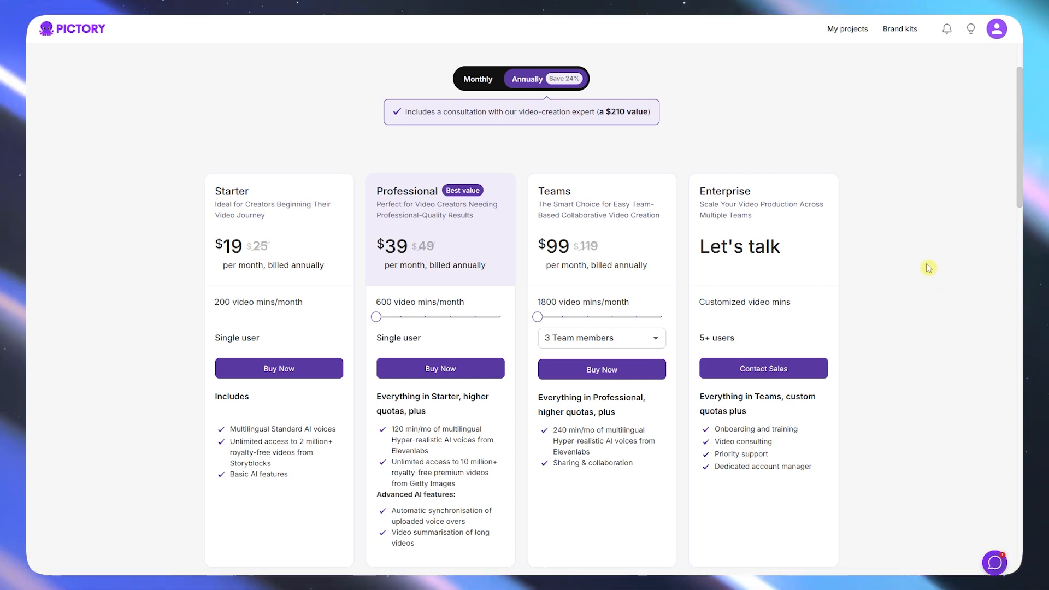
- Choose the Professional plan with annual billing and apply the coupon code HYP20 to the order
{"action": "scroll", "coordinate": [506, 206], "scroll_direction": "down", "scroll_amount": 2}
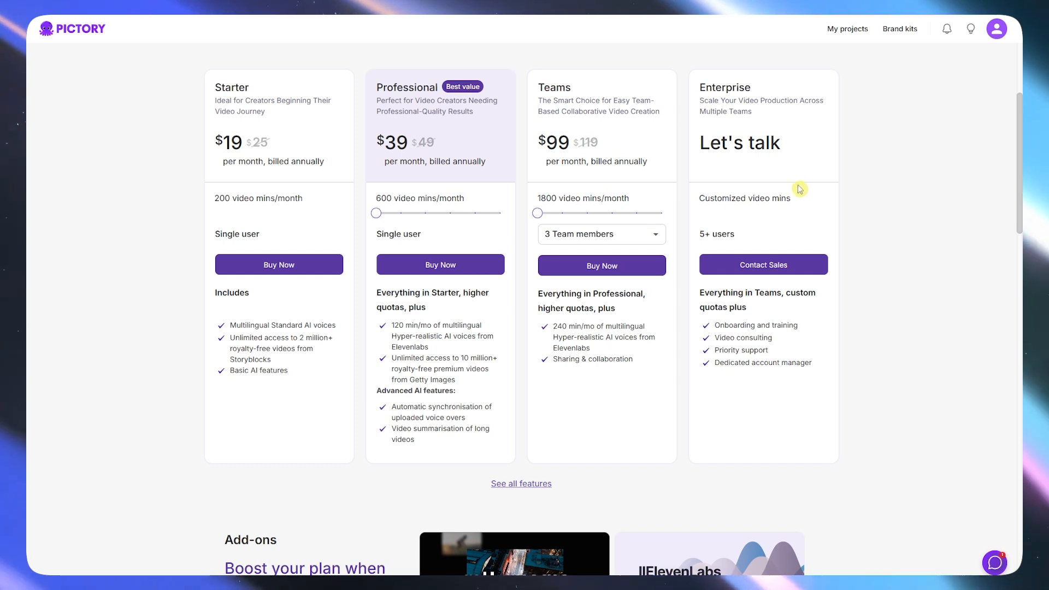
{"action": "scroll", "coordinate": [779, 240], "scroll_direction": "up", "scroll_amount": 2}
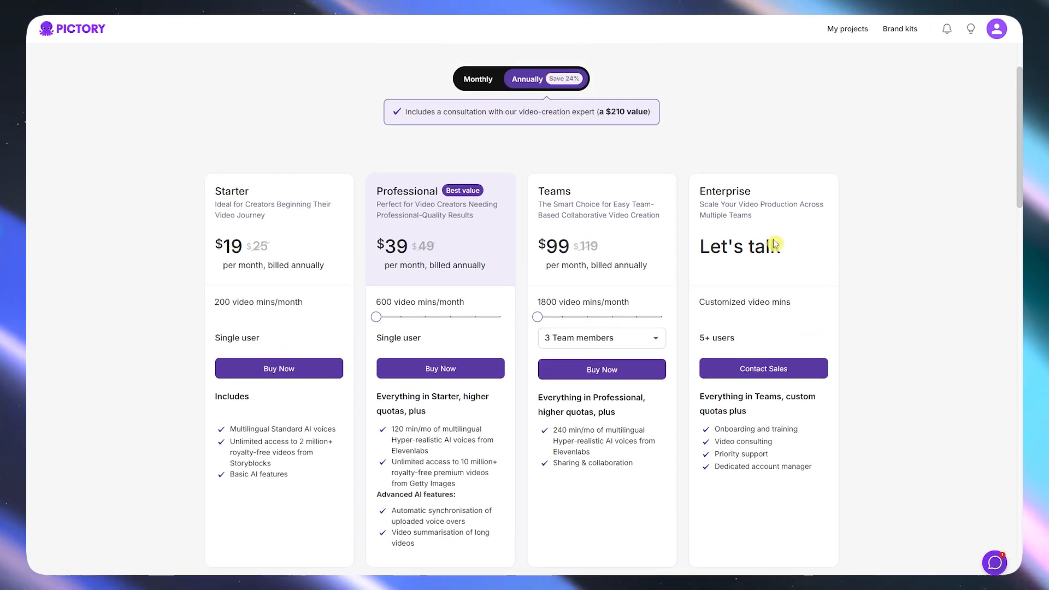
{"action": "left_click", "coordinate": [436, 374]}
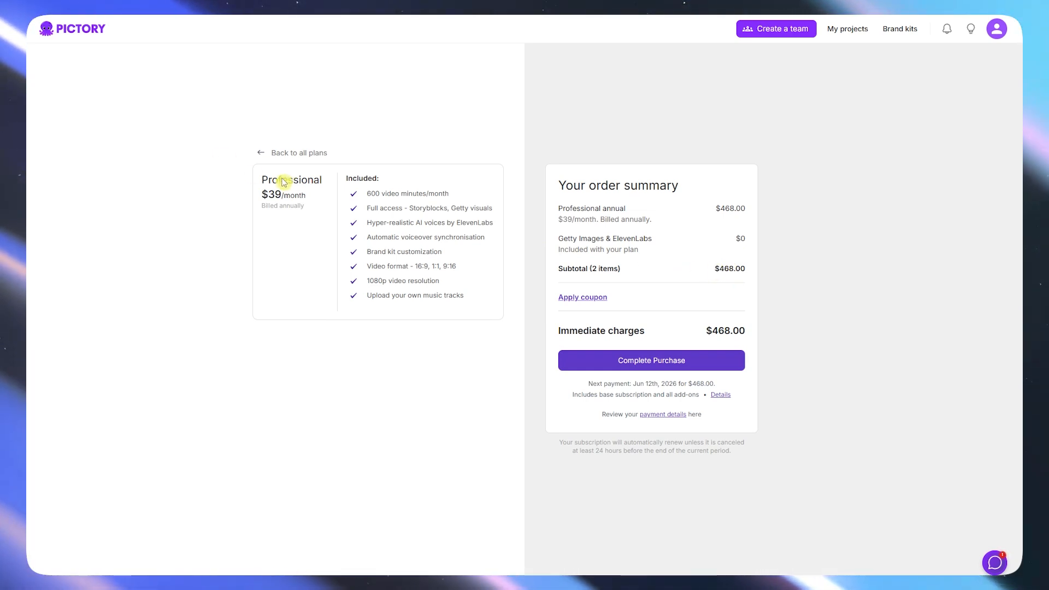
{"action": "left_click", "coordinate": [583, 298]}
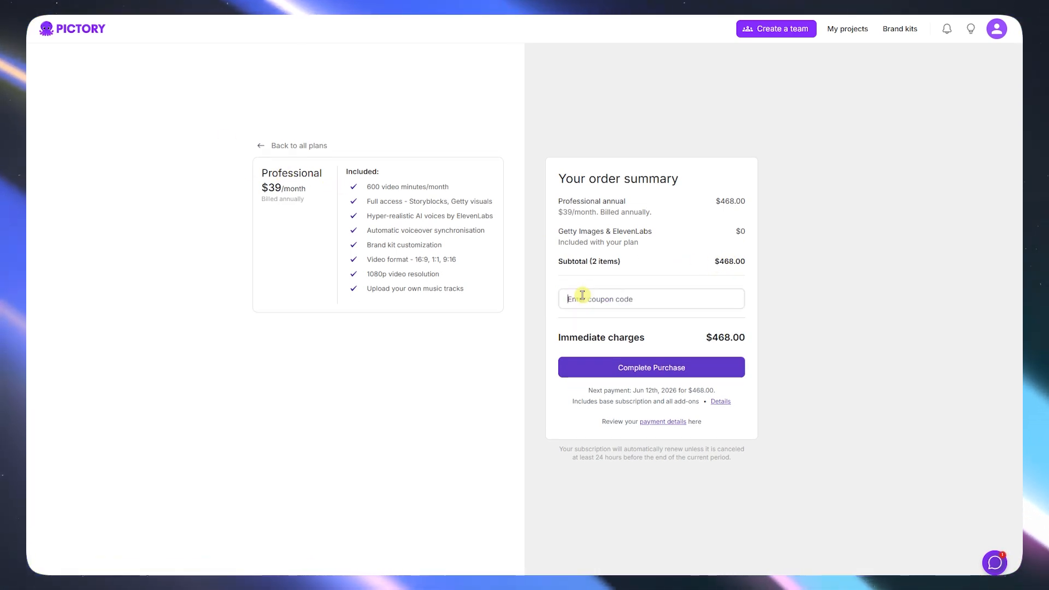
{"action": "type", "text": "HYP20"}
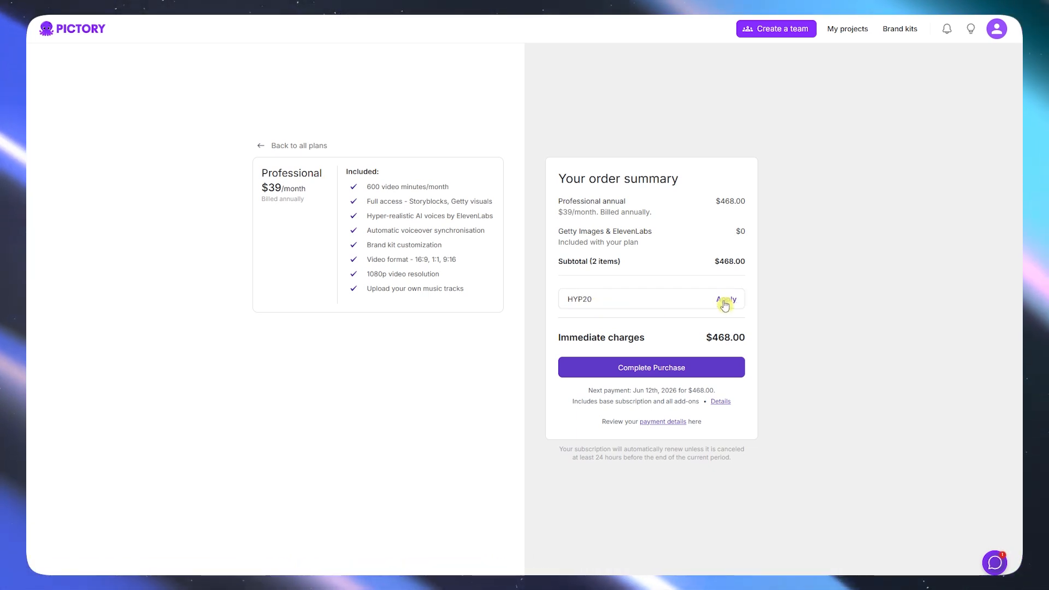
{"action": "key", "text": "Return"}
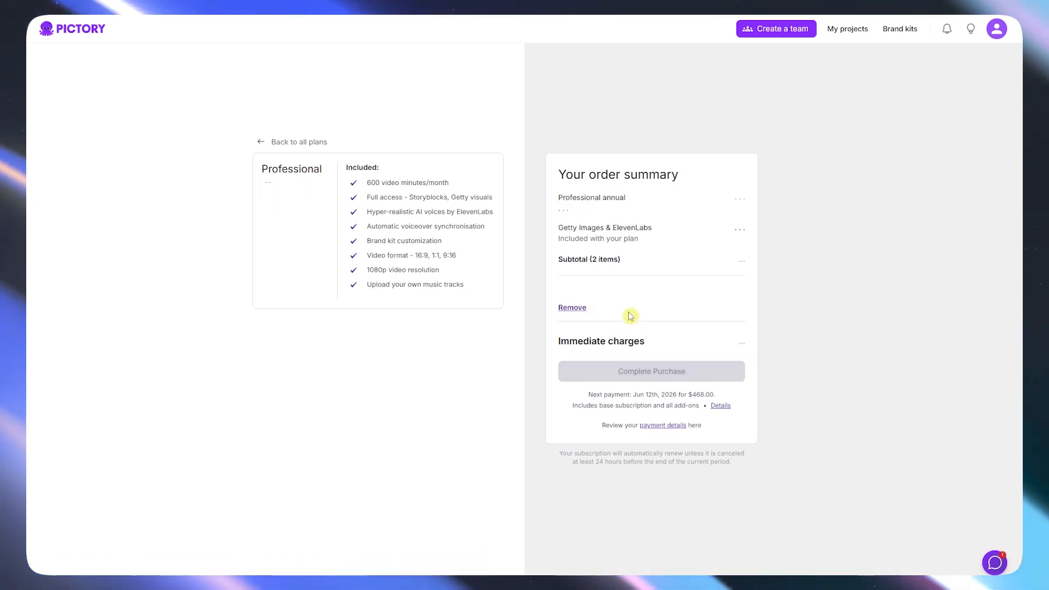